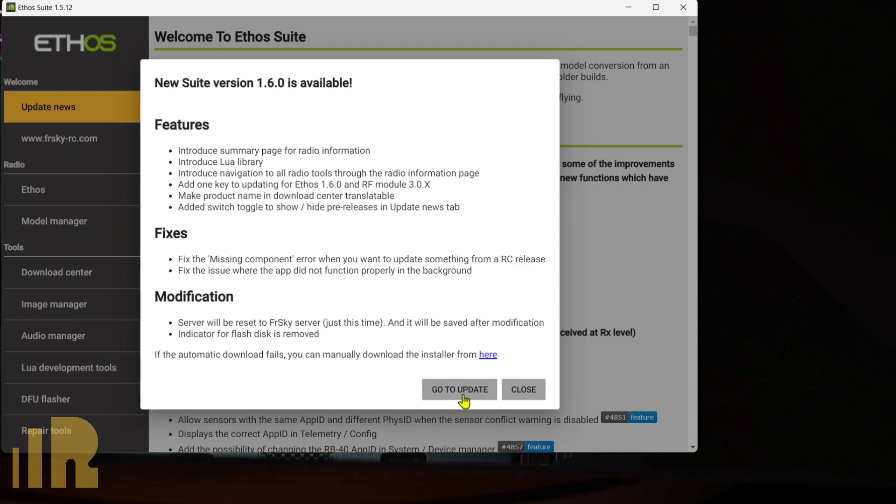
# Step: Go to the update settings for Suite 1.6.0 and review the server location choices, leaving Github selected
pyautogui.click(461, 392)
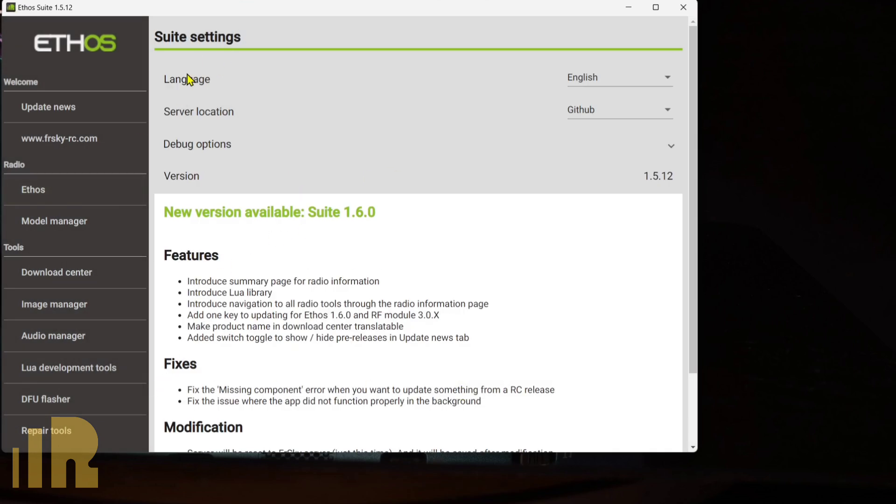
pyautogui.scroll(-3, 122, 306)
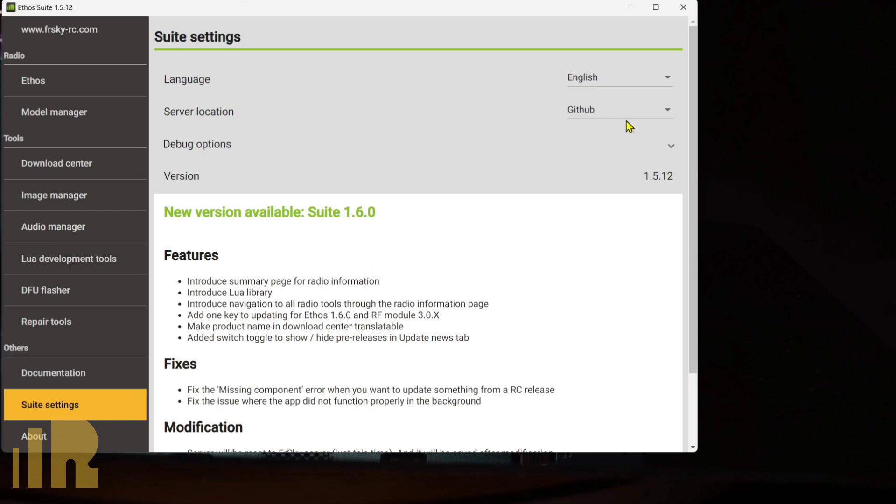
pyautogui.click(601, 111)
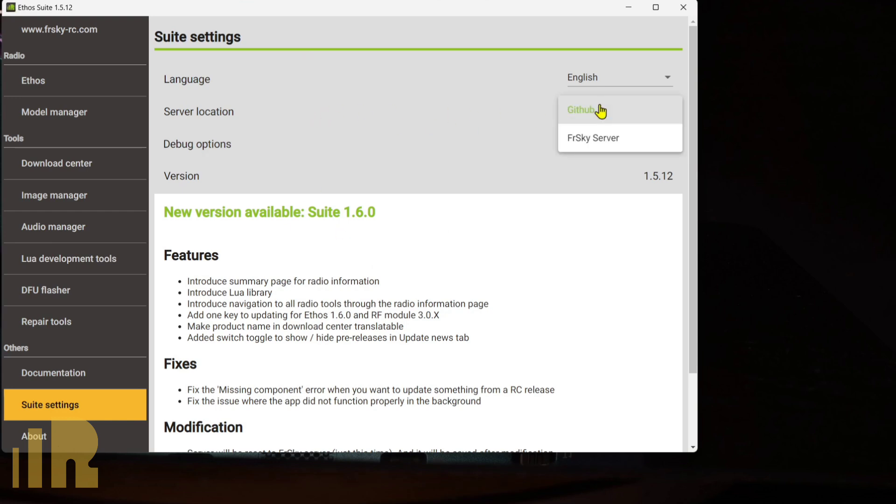
pyautogui.click(517, 171)
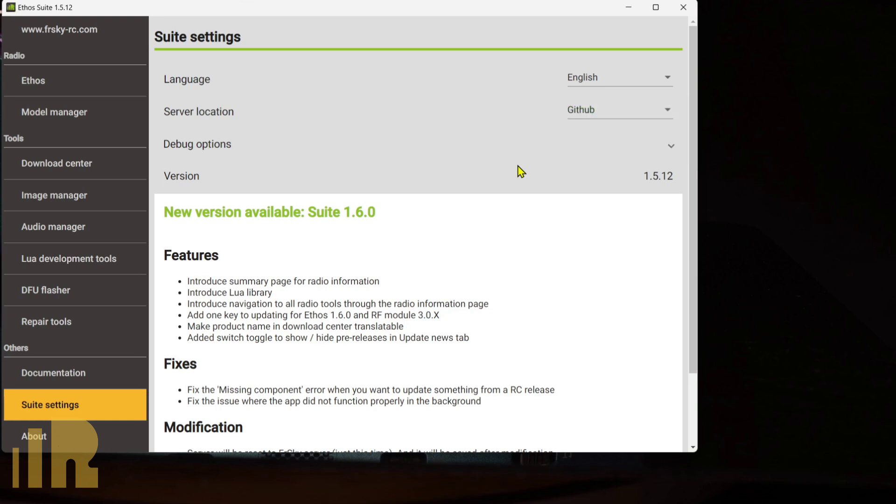
pyautogui.click(589, 121)
pyautogui.click(523, 123)
# Step: Download the Suite 1.6.0 updater and close Ethos Suite without installing it
pyautogui.scroll(-1, 541, 150)
pyautogui.scroll(-1, 543, 152)
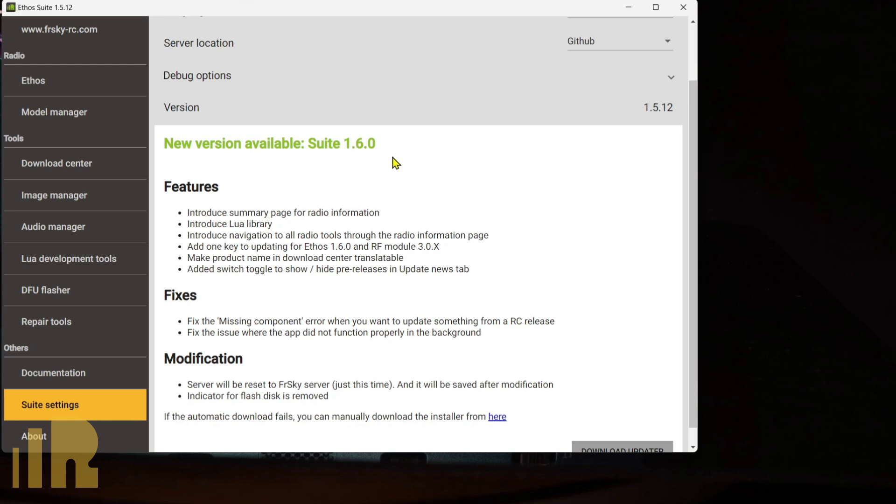
pyautogui.scroll(-1, 405, 170)
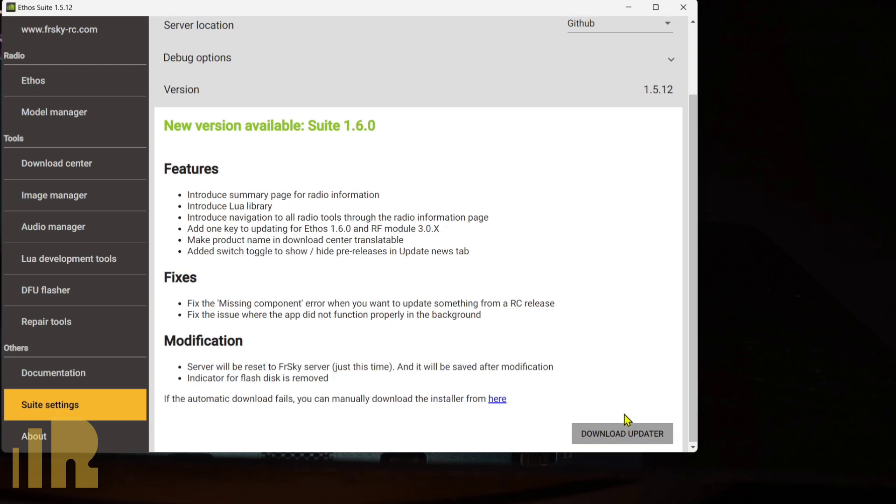
pyautogui.click(625, 429)
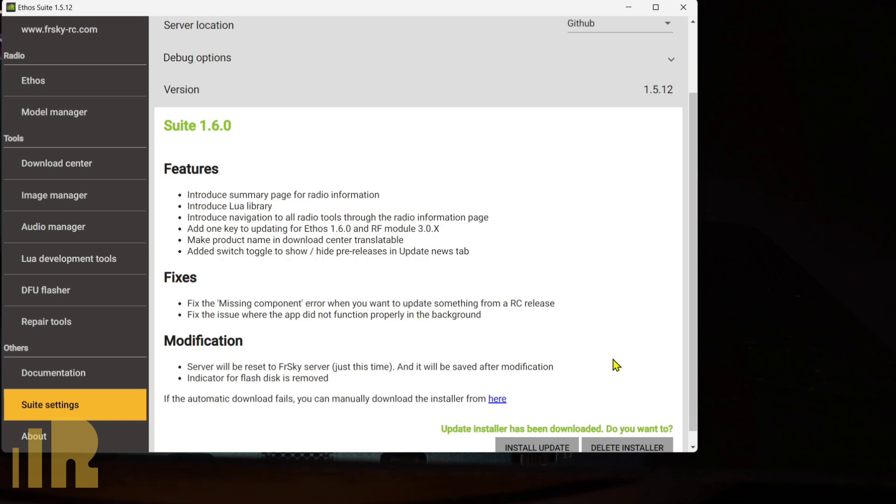
pyautogui.scroll(-1, 616, 365)
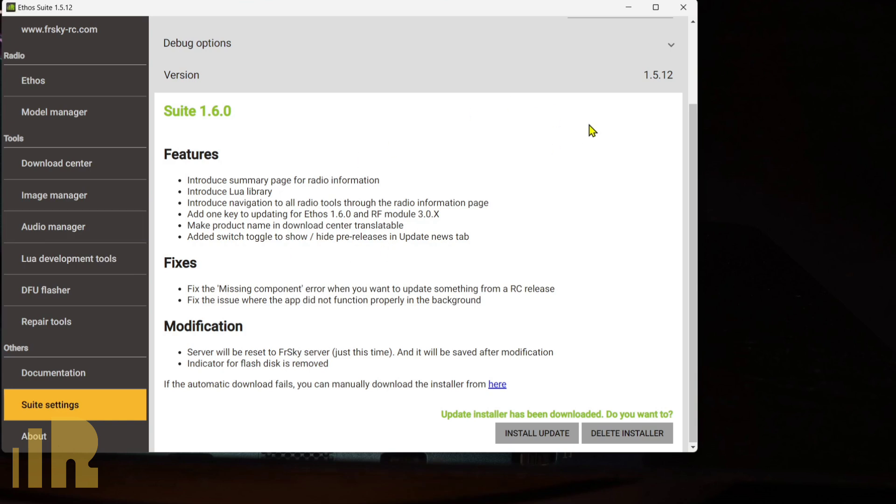
pyautogui.click(684, 11)
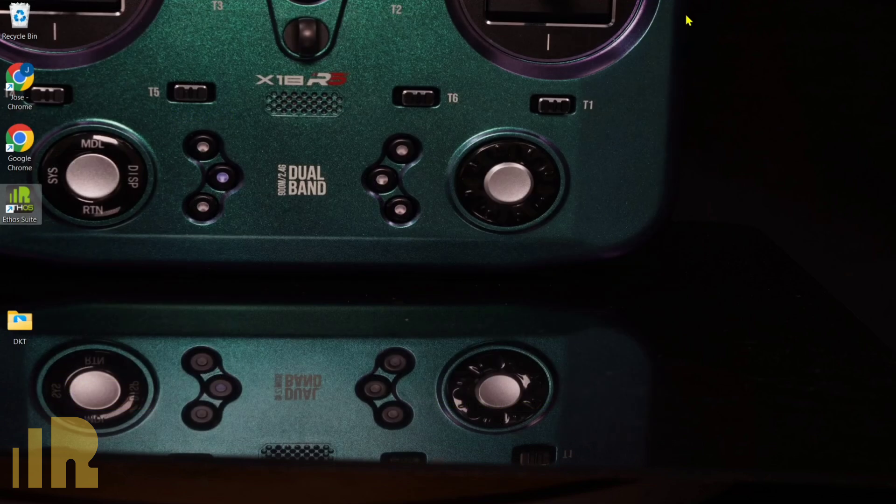
# Step: Search Windows for "ethos" and choose to uninstall the Ethos Suite app
pyautogui.moveTo(481, 503)
pyautogui.moveTo(308, 502)
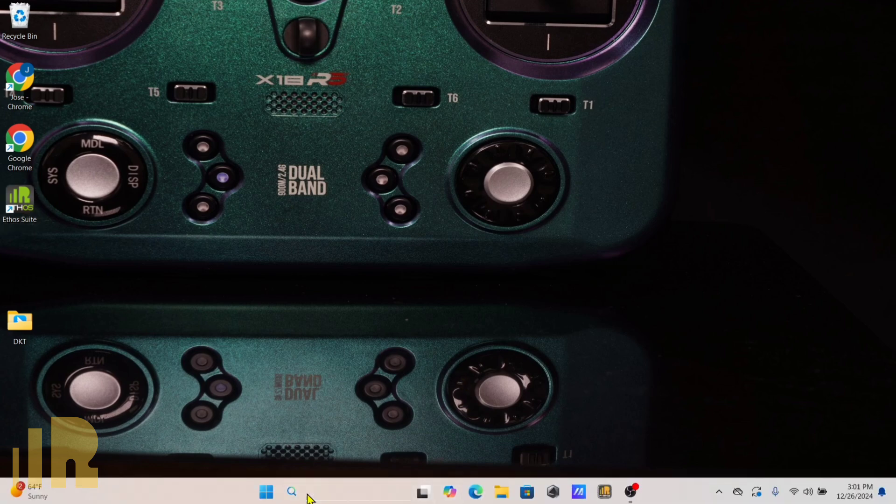
pyautogui.click(308, 499)
pyautogui.write('eth')
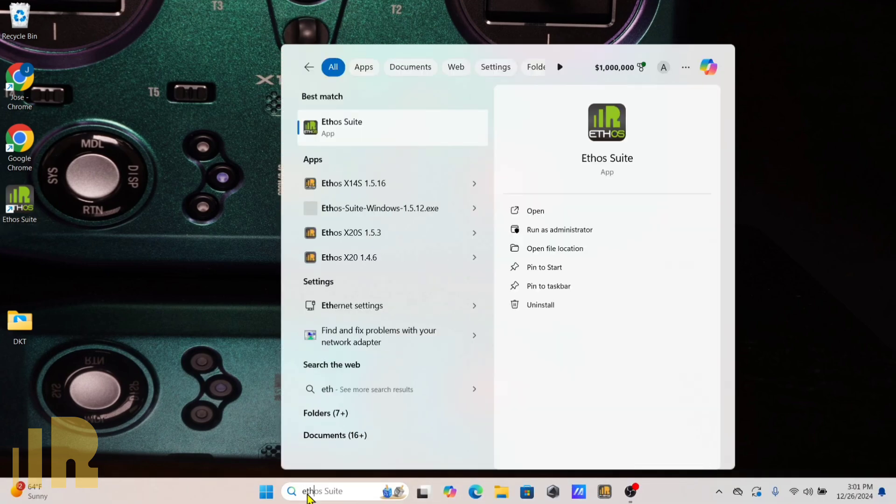
pyautogui.write('os')
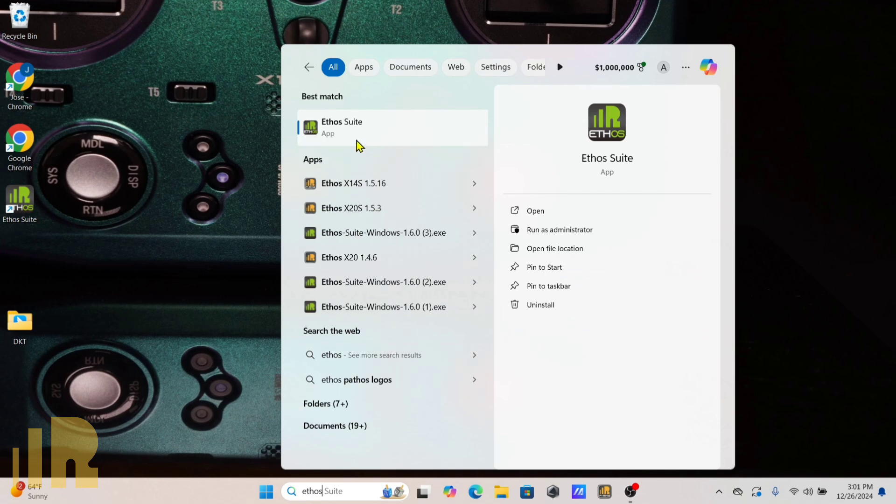
pyautogui.rightClick(380, 132)
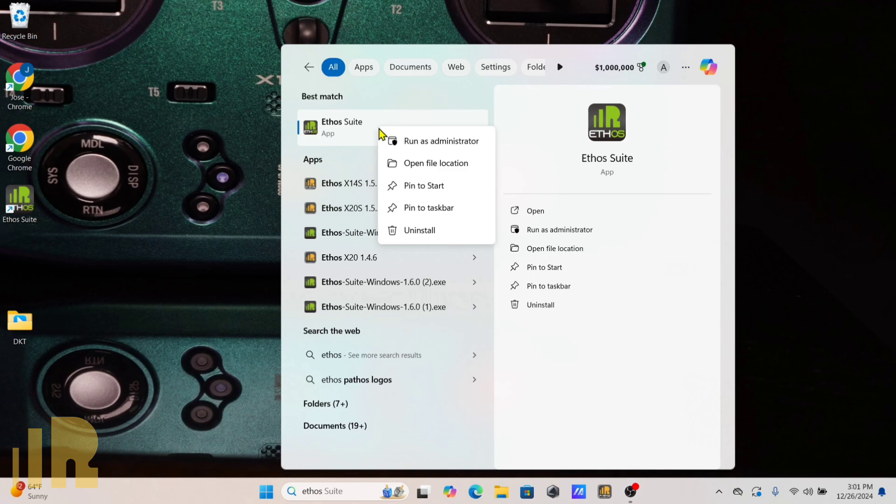
pyautogui.click(420, 230)
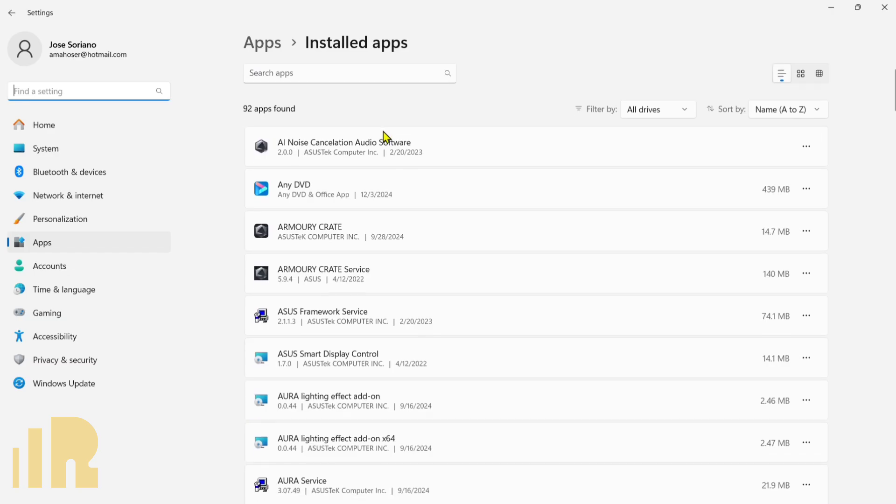
# Step: Uninstall Ethos Suite 1.5.12 from the installed apps, complete its uninstall wizard and close Settings
pyautogui.scroll(-6, 384, 136)
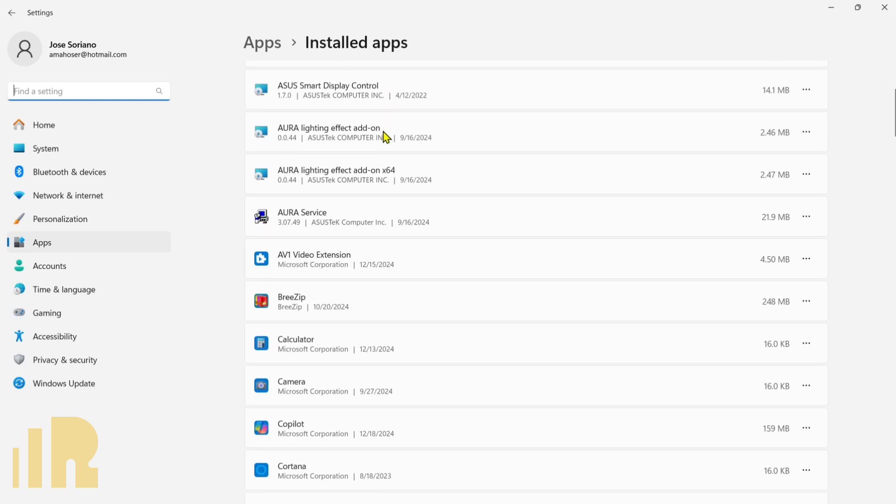
pyautogui.scroll(-5, 392, 254)
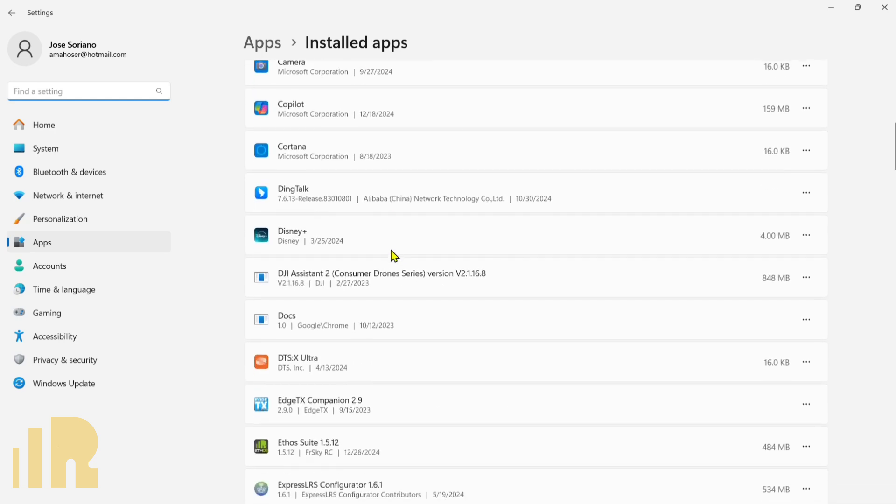
pyautogui.scroll(-2, 395, 256)
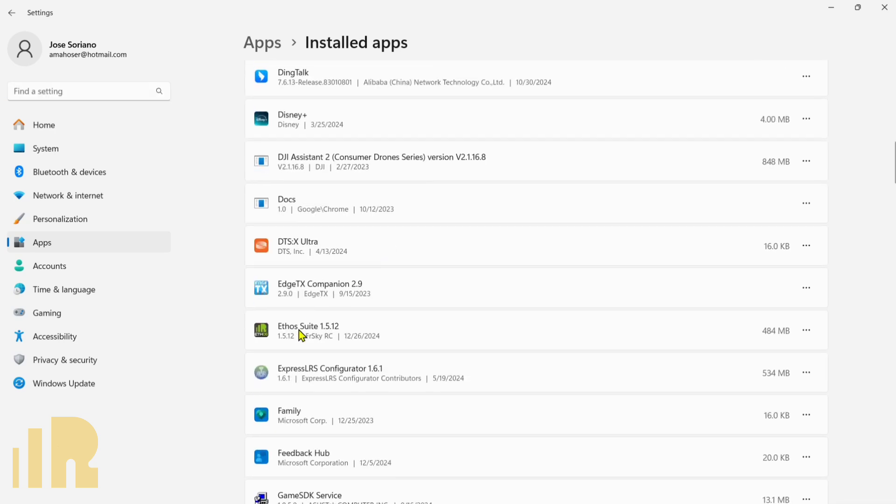
pyautogui.click(814, 336)
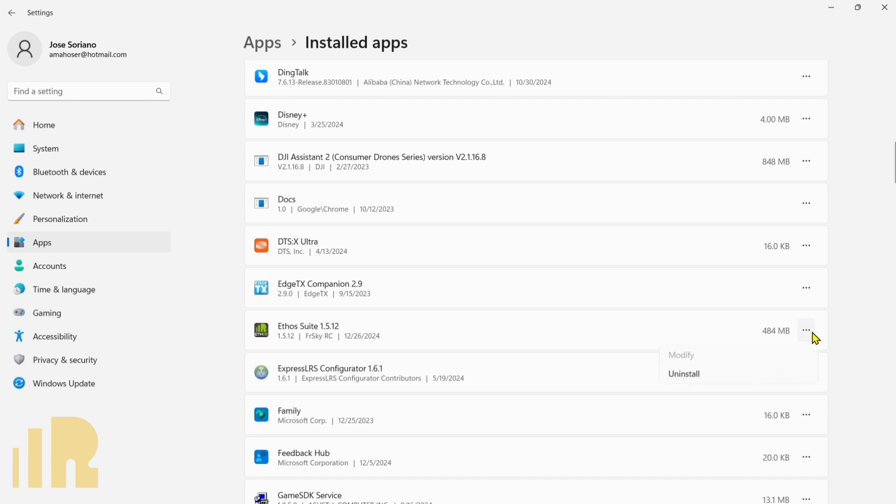
pyautogui.click(687, 379)
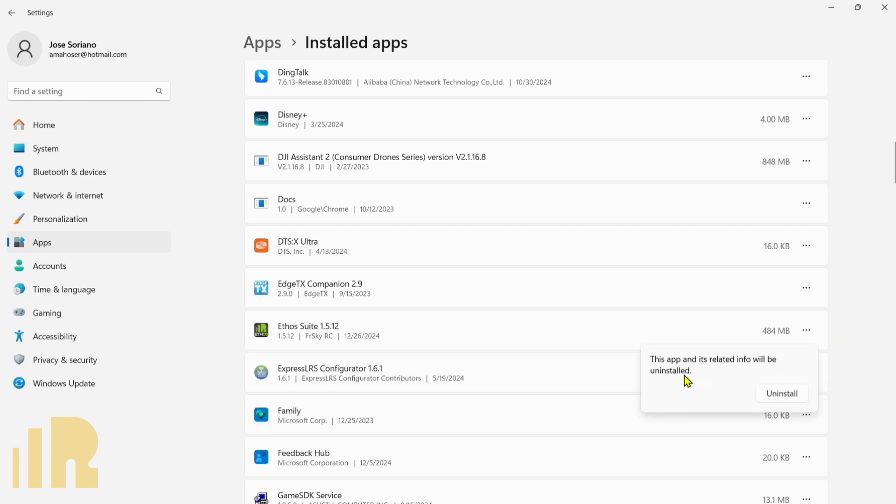
pyautogui.click(783, 394)
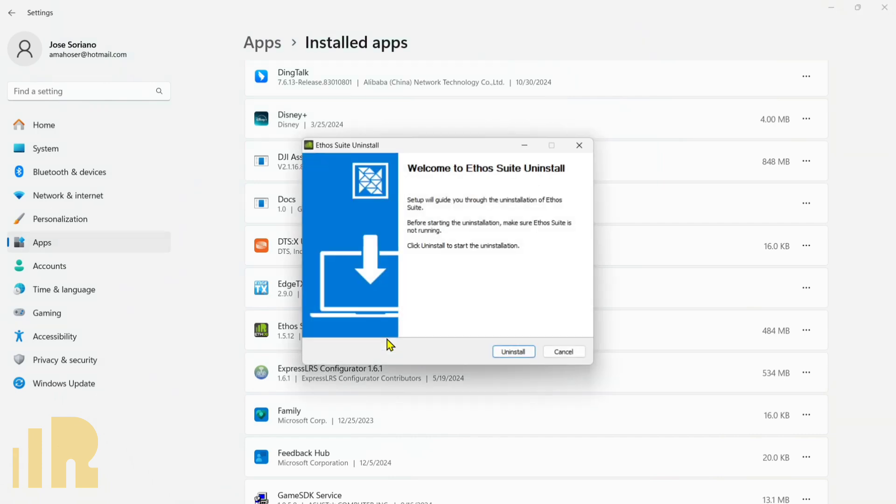
pyautogui.click(514, 352)
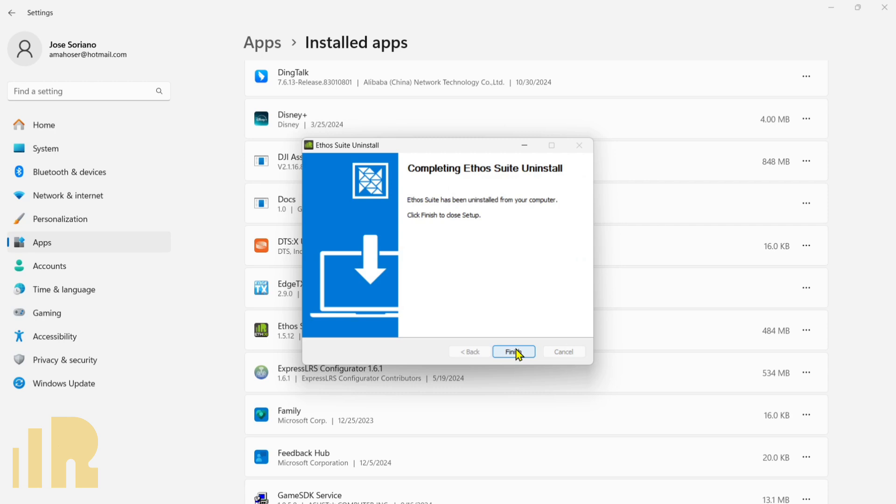
pyautogui.click(518, 354)
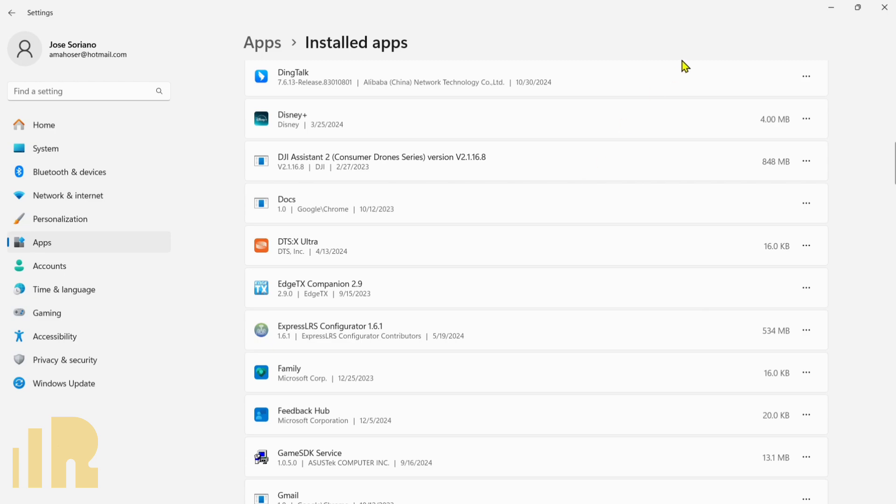
pyautogui.click(892, 6)
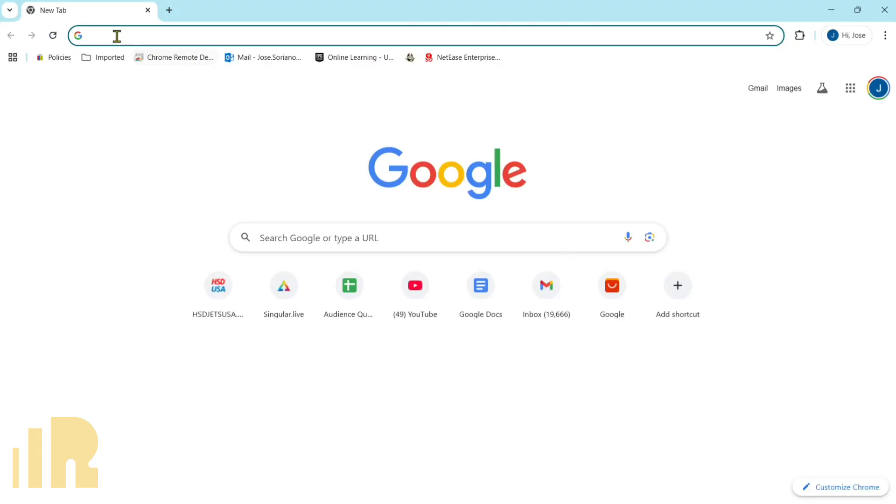
# Step: Switch to Chrome and open the website ethos.frsky-rc.com
pyautogui.write('ethoo')
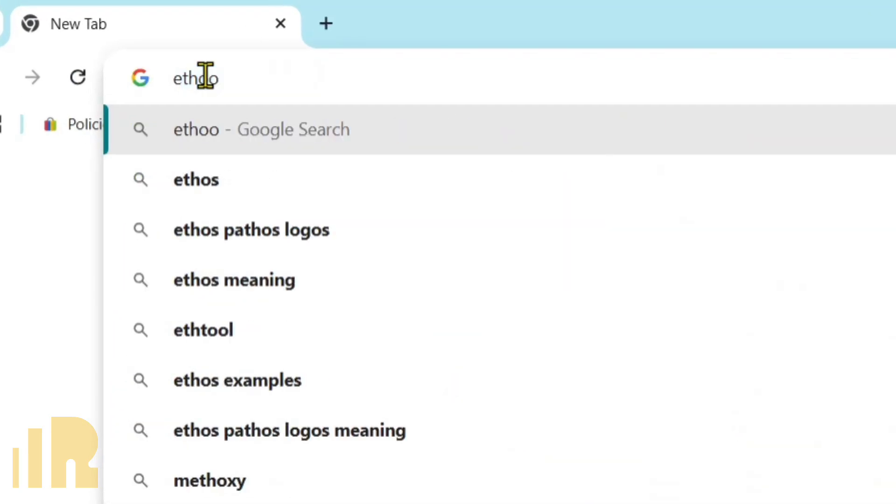
pyautogui.press('BackSpace')
pyautogui.write('s')
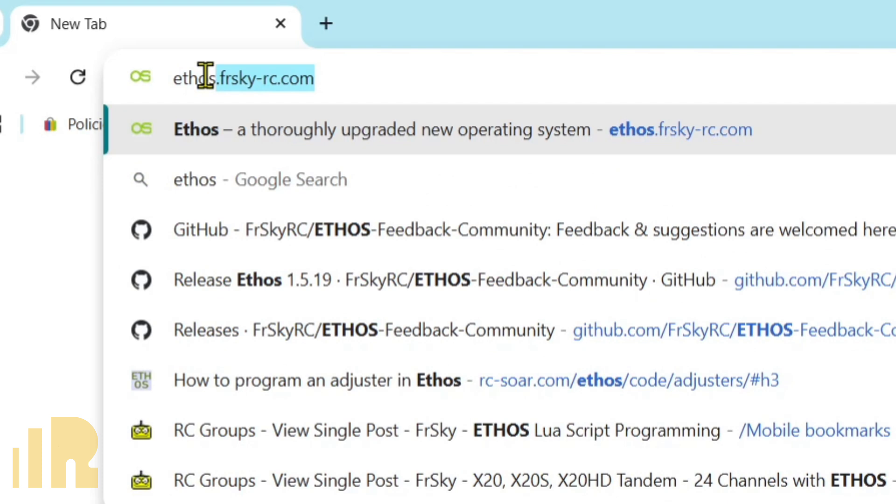
pyautogui.write('.f')
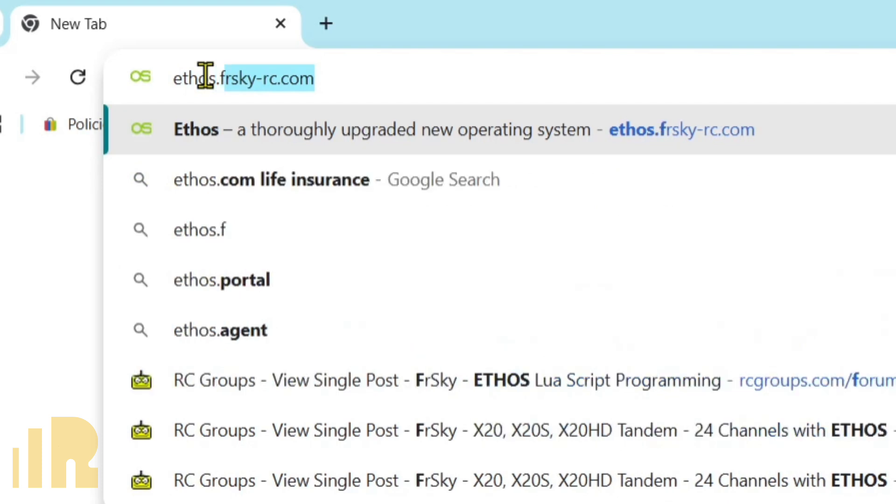
pyautogui.write('rsky-rc')
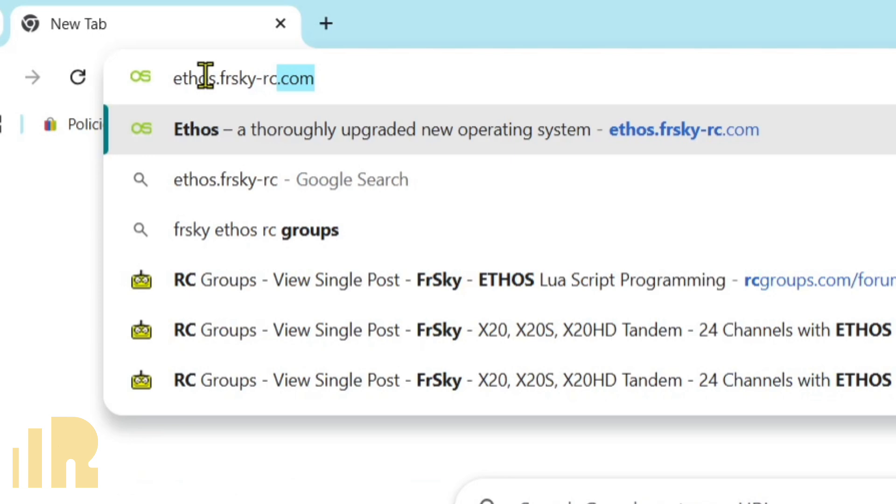
pyautogui.write('.com')
pyautogui.press('Return')
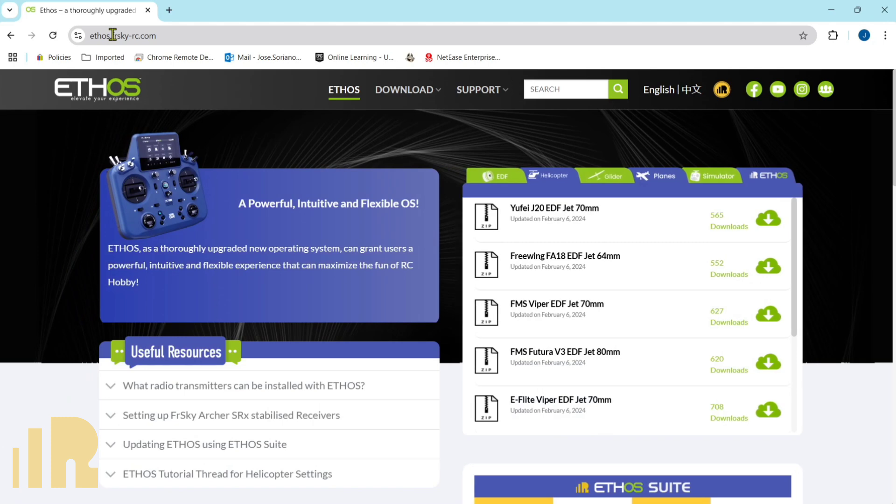
# Step: Download the Windows installer for ETHOS Suite V1.6.0 and check its progress in the recent download history
pyautogui.scroll(-8, 401, 239)
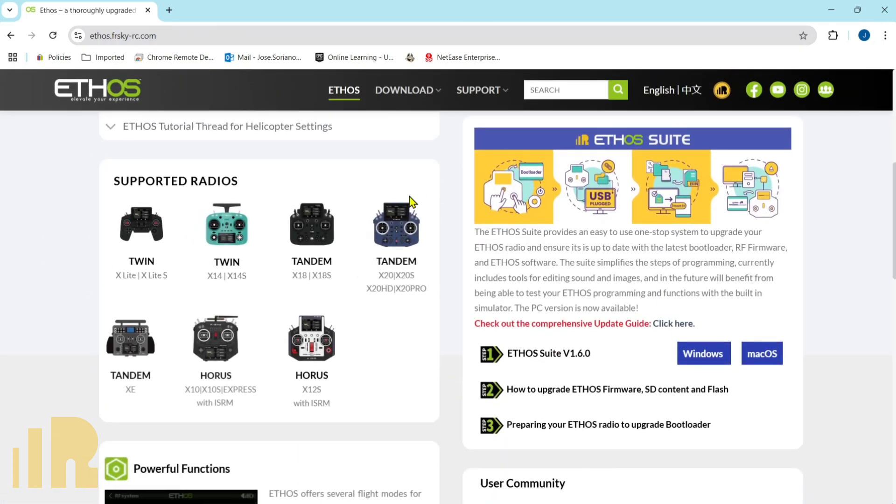
pyautogui.scroll(-2, 542, 279)
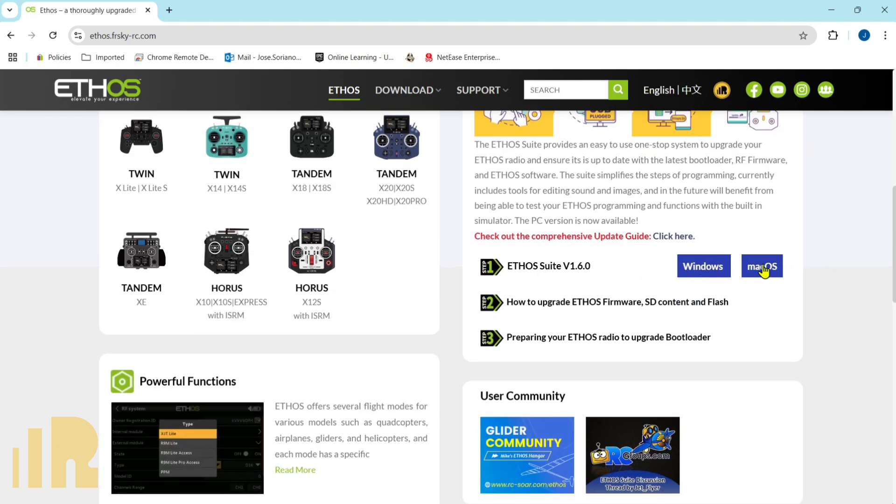
pyautogui.click(697, 273)
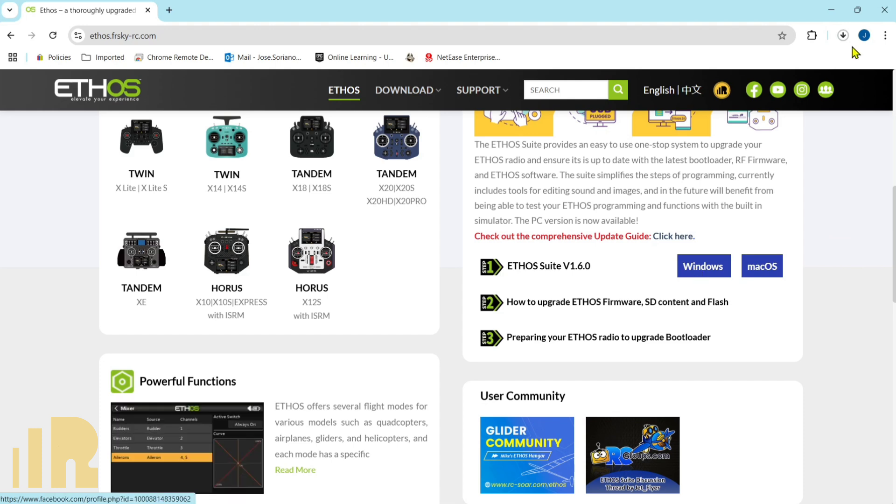
pyautogui.click(844, 36)
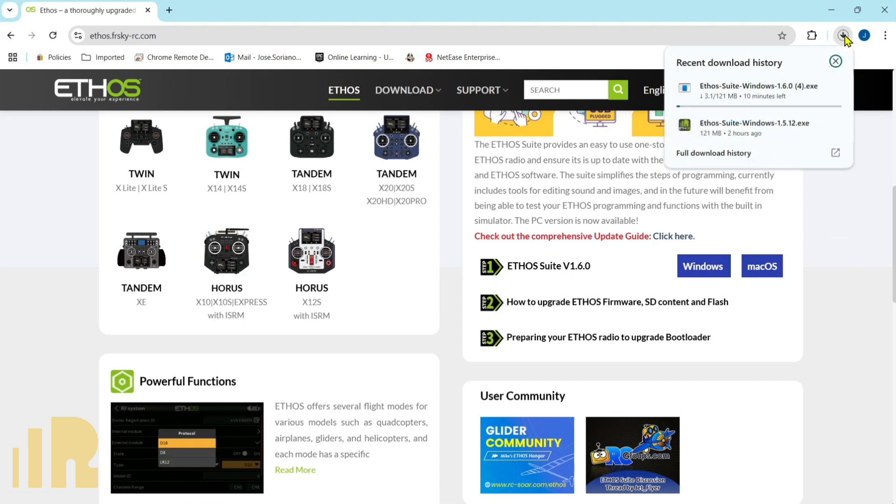
pyautogui.moveTo(805, 126)
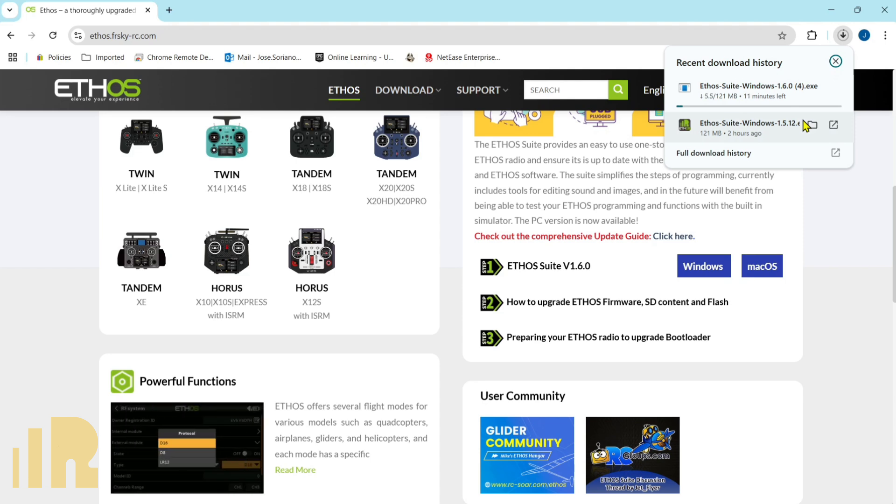
pyautogui.moveTo(792, 493)
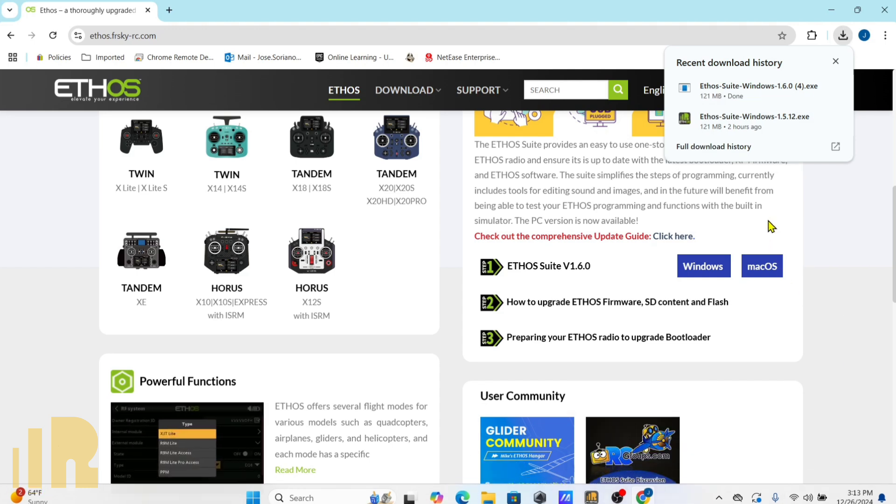
pyautogui.click(750, 34)
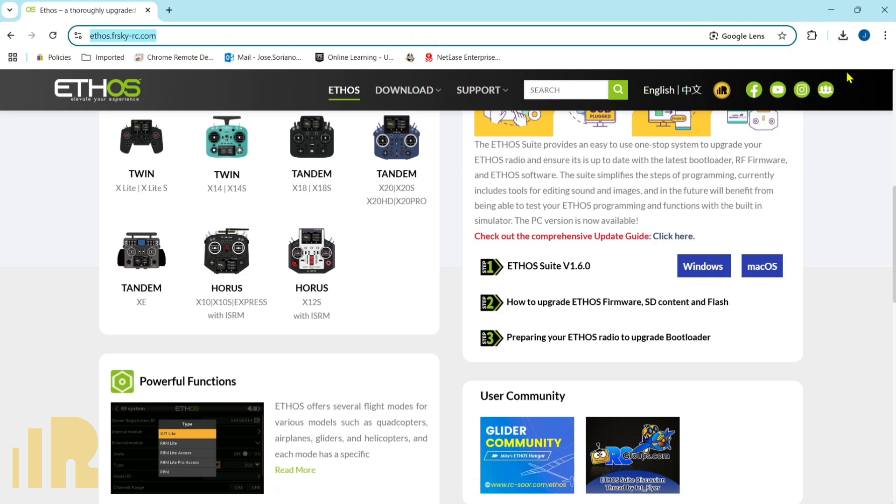
# Step: Run the downloaded Ethos-Suite-Windows-1.6.0 installer and allow it through the Microsoft Defender SmartScreen warning
pyautogui.click(844, 39)
pyautogui.moveTo(764, 86)
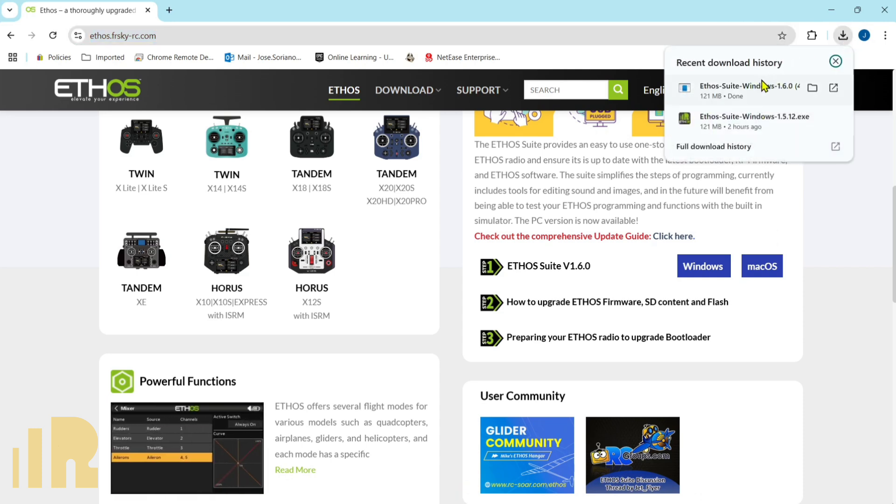
pyautogui.click(834, 89)
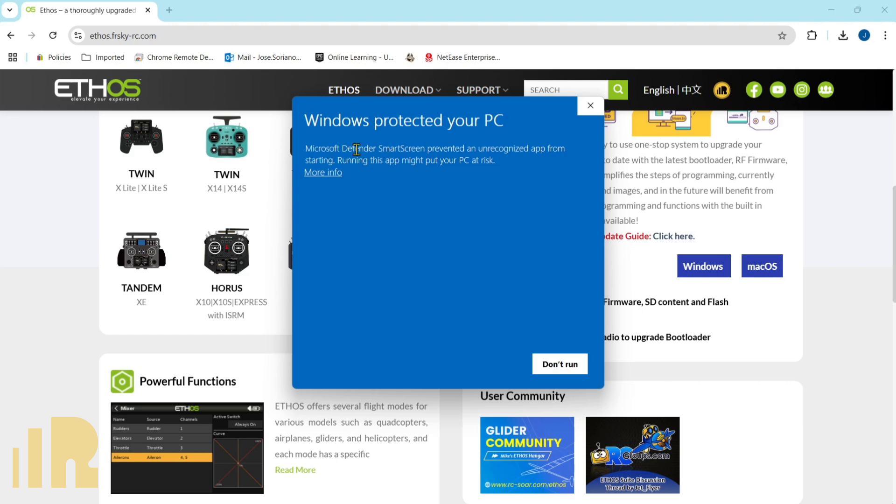
pyautogui.click(334, 174)
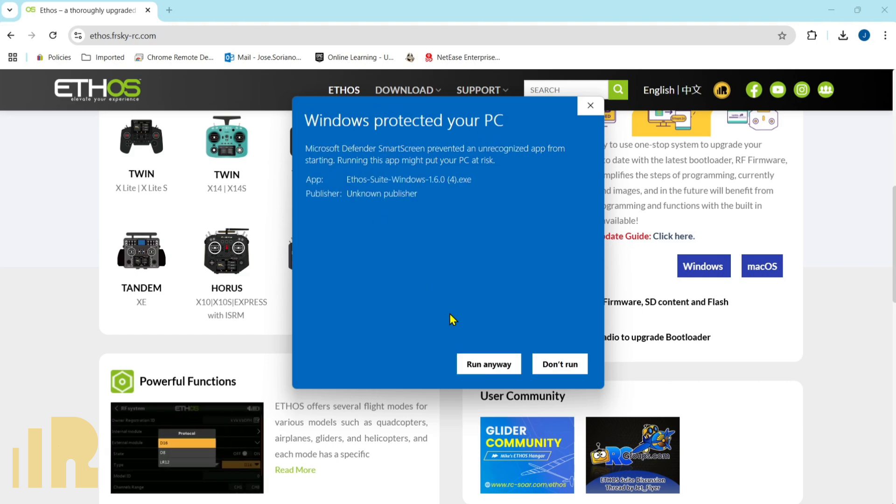
pyautogui.click(496, 365)
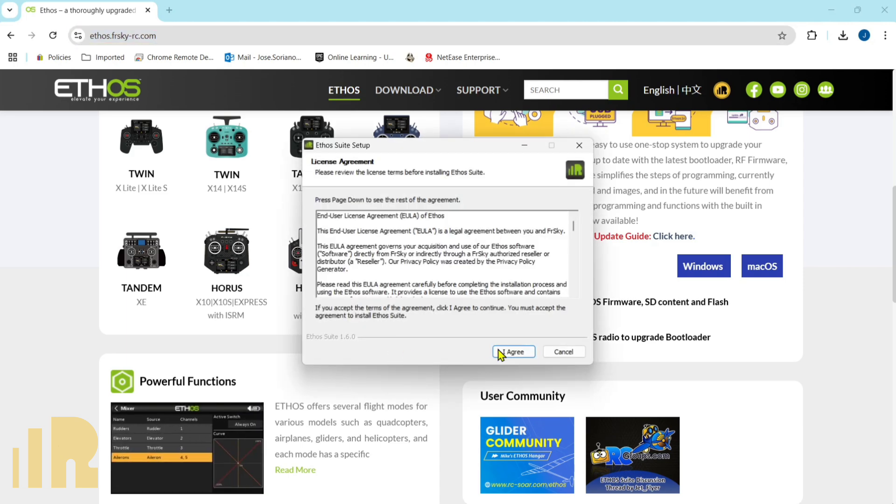
# Step: Accept the license agreement, install Ethos Suite 1.6.0 in the default folder, and finish setup with Run Ethos Suite enabled
pyautogui.click(513, 352)
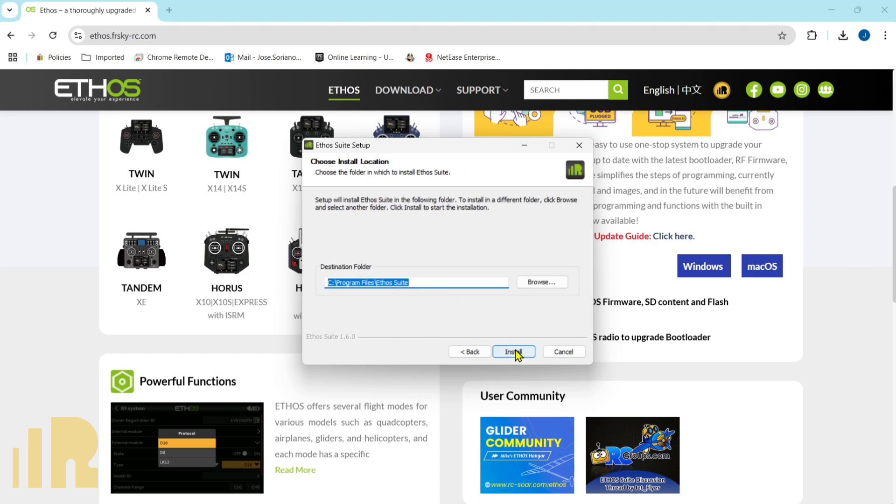
pyautogui.click(514, 352)
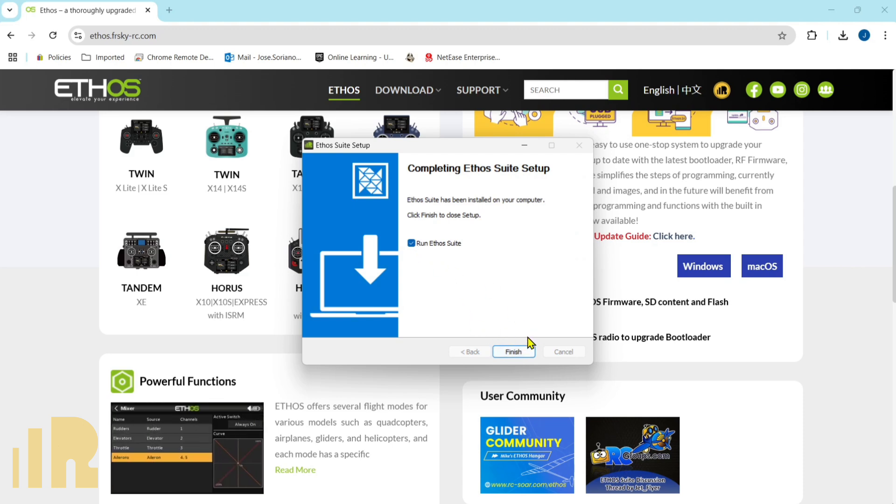
pyautogui.click(514, 354)
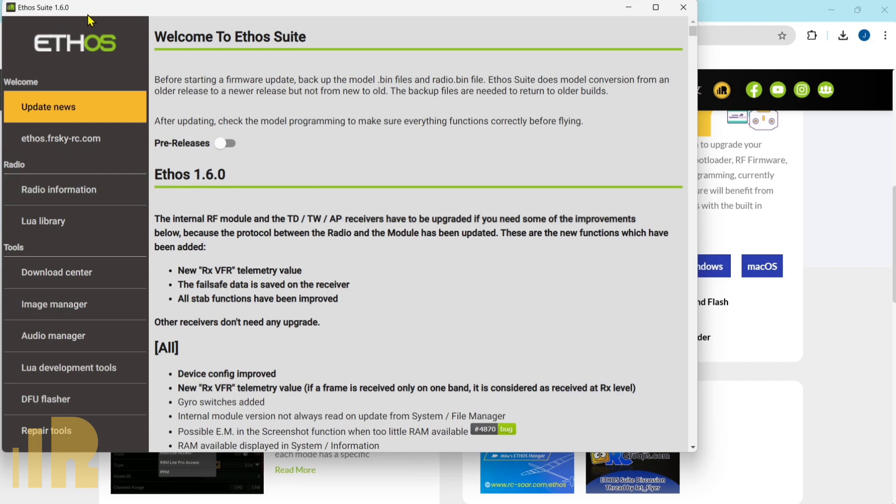
# Step: Open the Suite settings of Ethos Suite
pyautogui.scroll(-3, 124, 294)
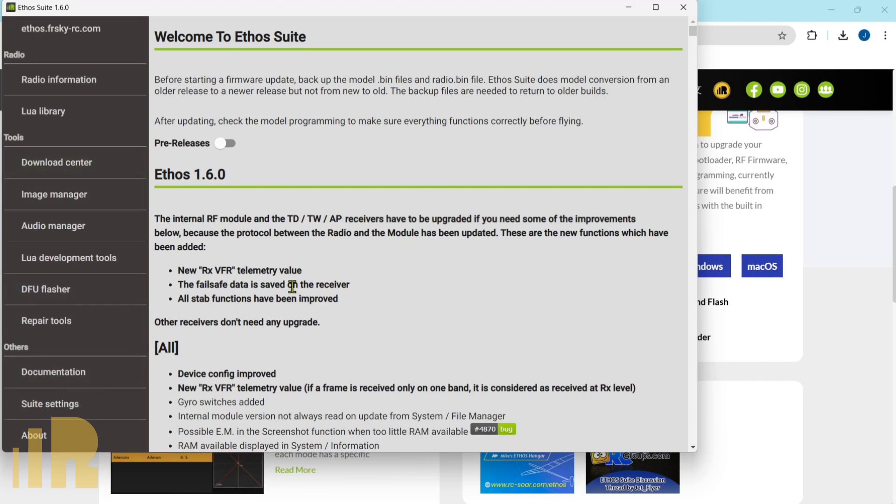
pyautogui.click(60, 400)
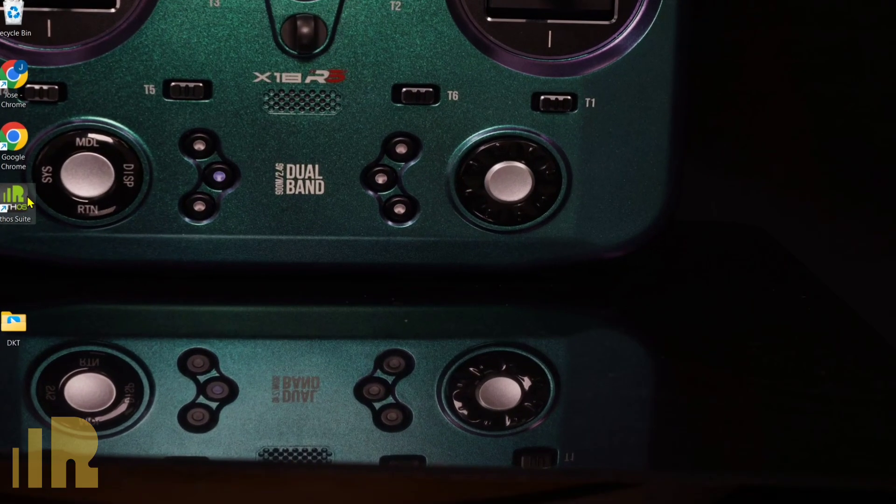
# Step: Start Ethos Suite from the desktop, open the radio information, close the radio's drive windows and dismiss the update recommendation
pyautogui.doubleClick(12, 69)
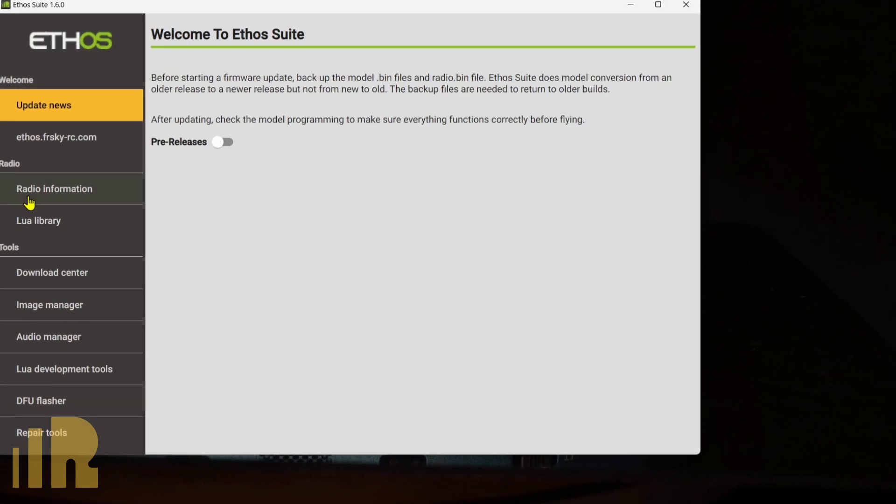
pyautogui.click(67, 191)
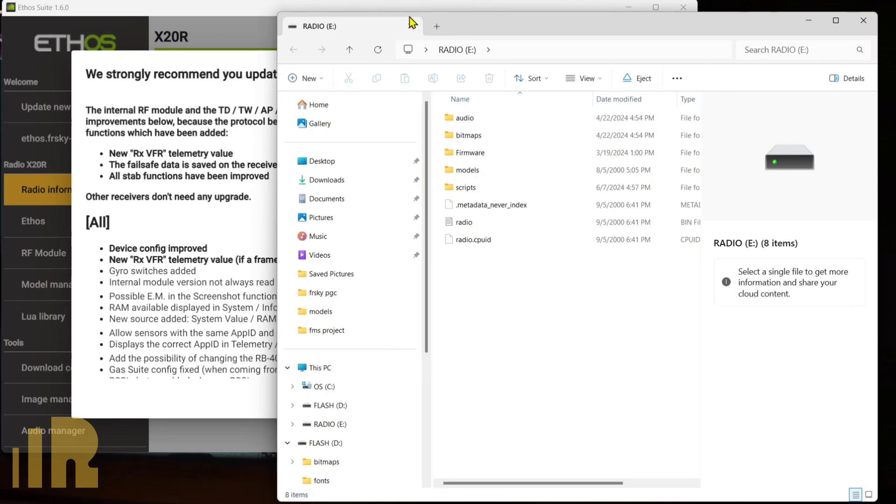
pyautogui.click(869, 27)
pyautogui.click(868, 27)
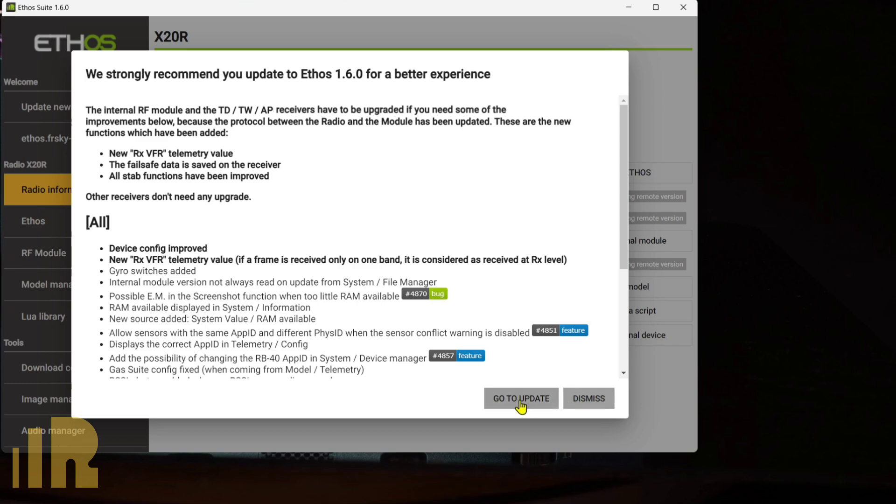
pyautogui.click(588, 402)
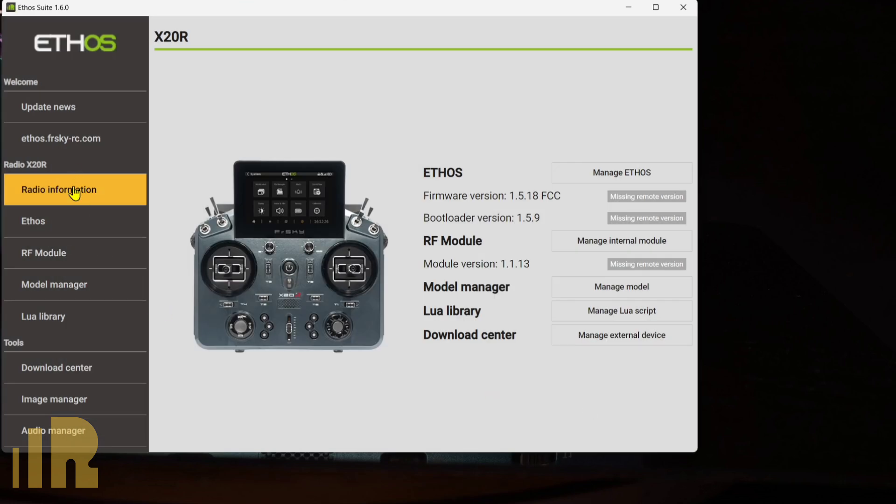
# Step: Review the available RF module firmware for the X20R and return to the radio information
pyautogui.click(73, 190)
pyautogui.click(72, 255)
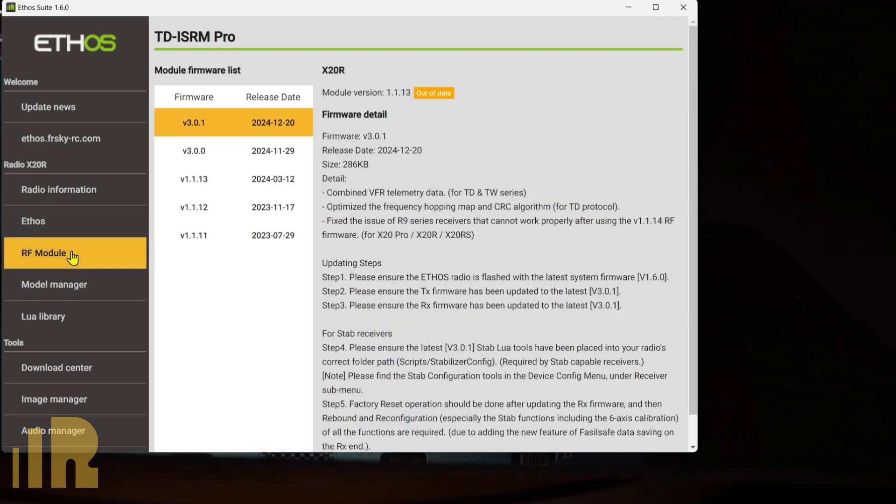
pyautogui.click(73, 199)
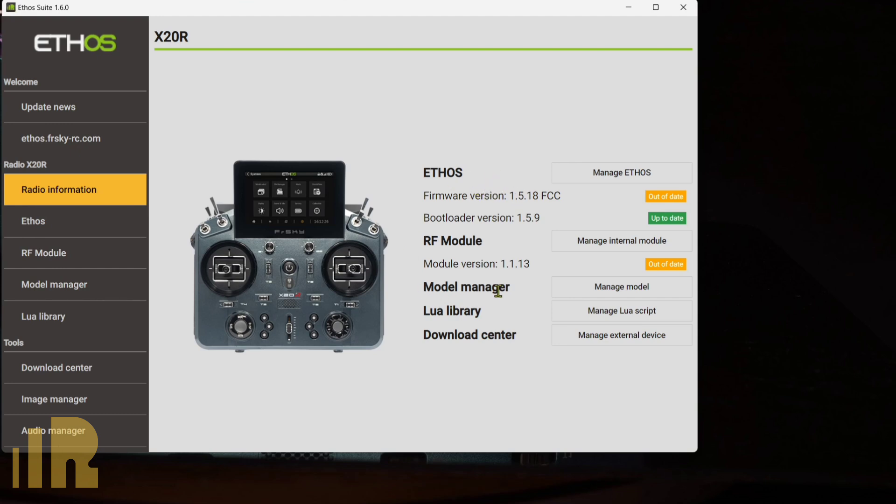
# Step: Open the X20R's model manager and select the x20r folder in Documents as the backup location
pyautogui.click(608, 285)
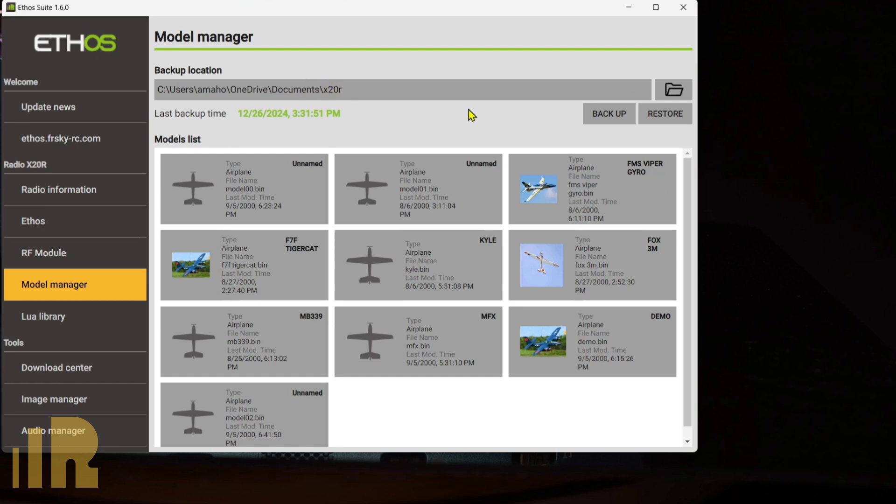
pyautogui.click(673, 100)
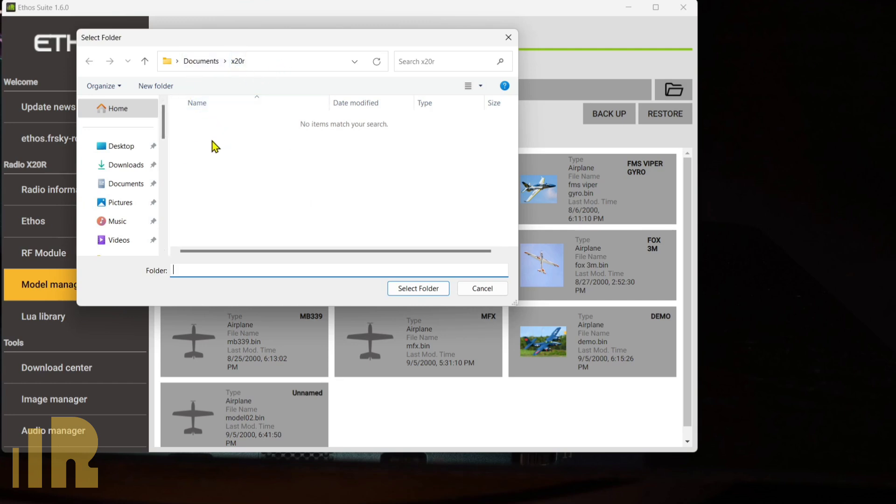
pyautogui.click(206, 69)
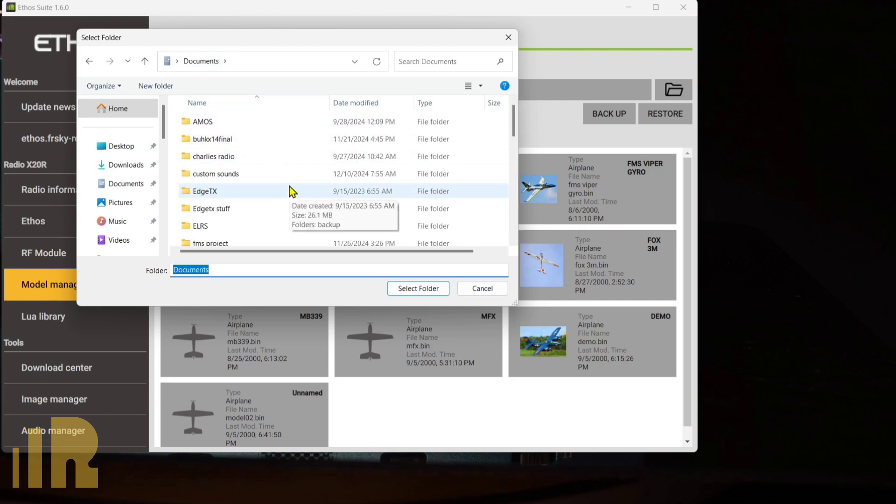
pyautogui.rightClick(290, 191)
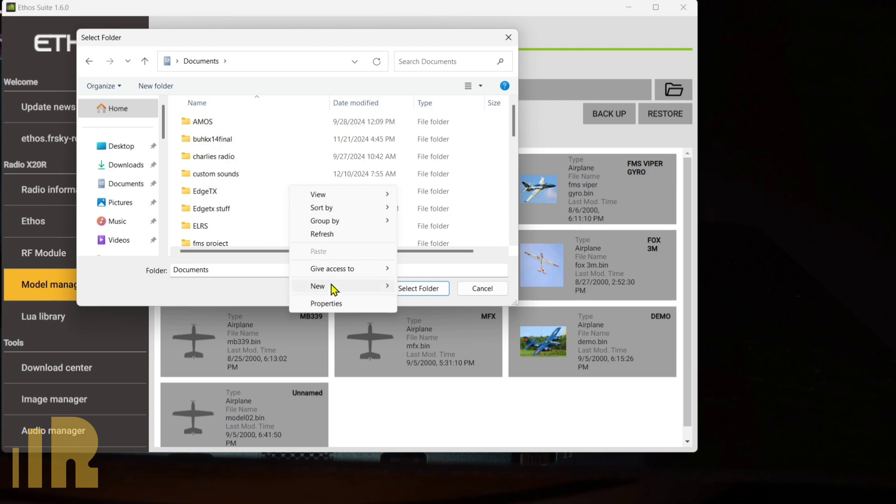
pyautogui.click(274, 163)
pyautogui.scroll(-5, 276, 169)
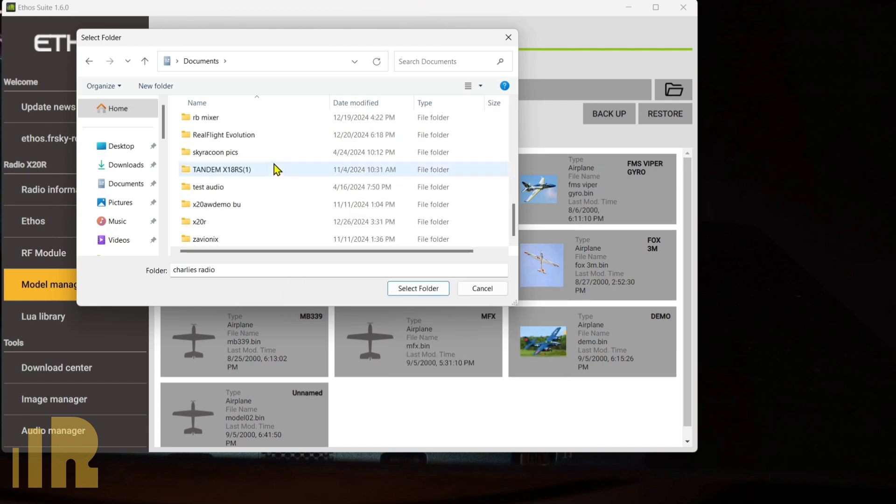
pyautogui.doubleClick(197, 222)
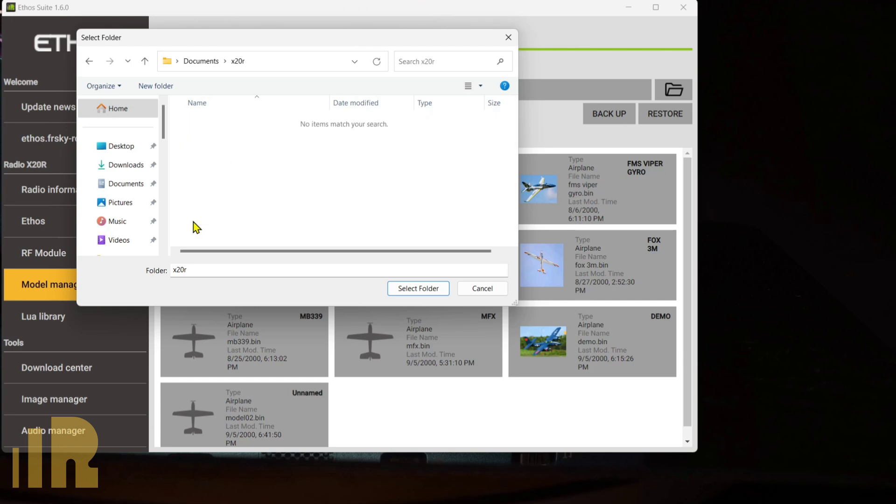
pyautogui.click(419, 288)
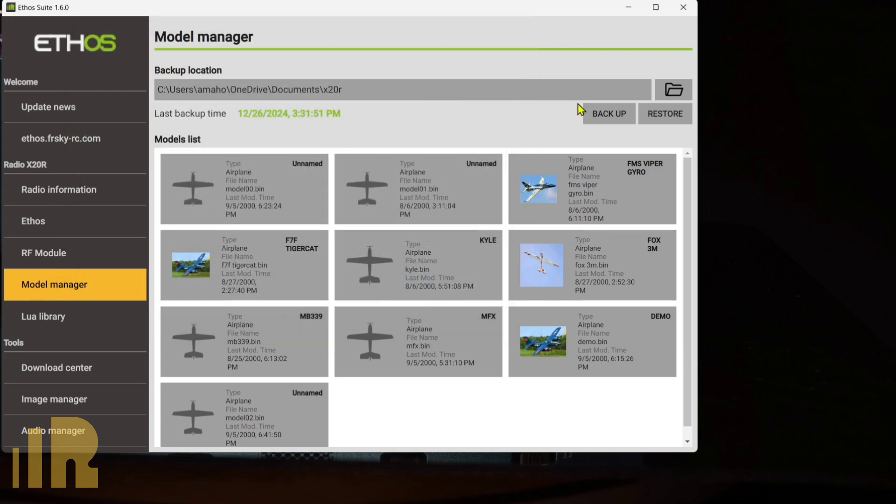
# Step: Back up the radio's audio, models, user bitmaps, language, scripts and system settings, and close the completion message
pyautogui.click(626, 117)
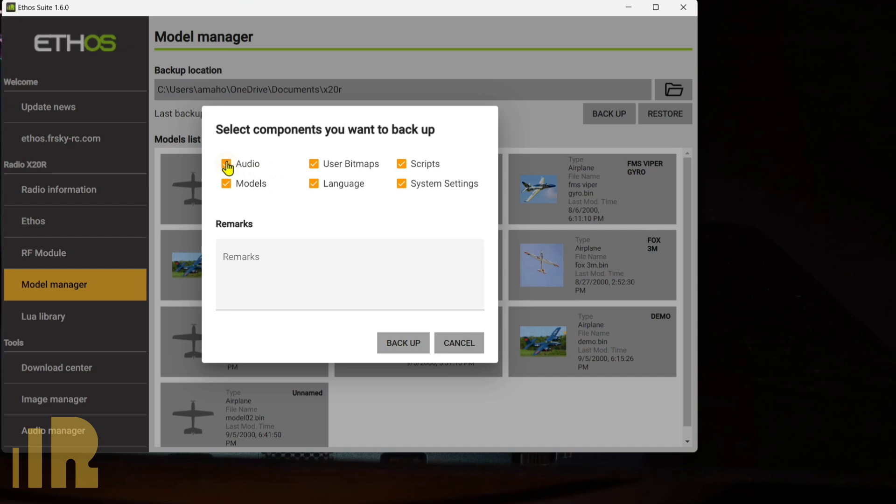
pyautogui.click(404, 346)
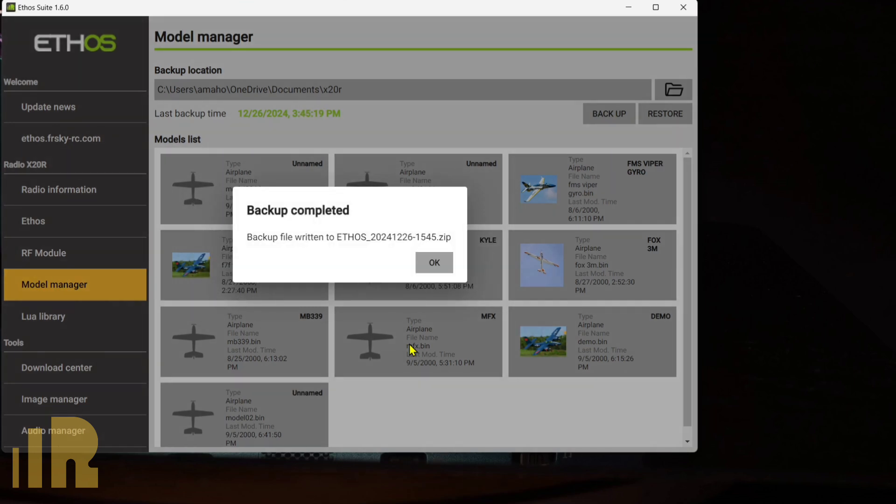
pyautogui.click(447, 265)
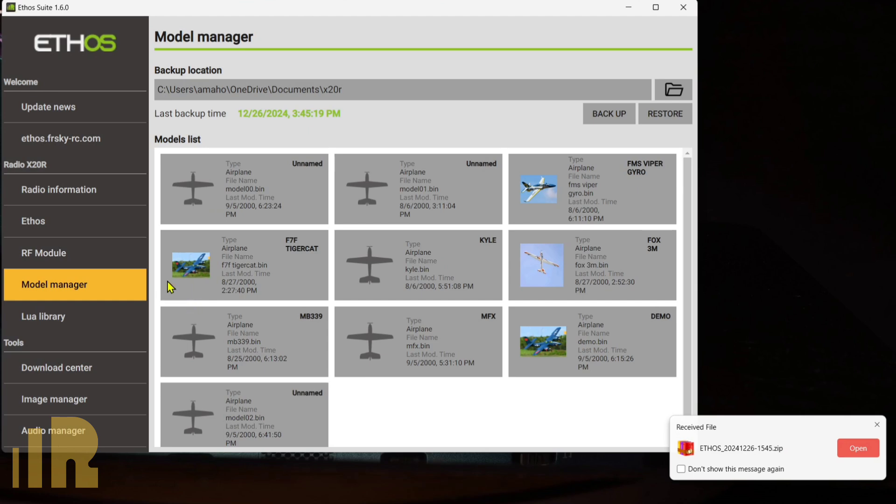
# Step: Flash the X20R's internal RF module with firmware v3.0.1, then close the radio drive window and the flashing message
pyautogui.click(101, 198)
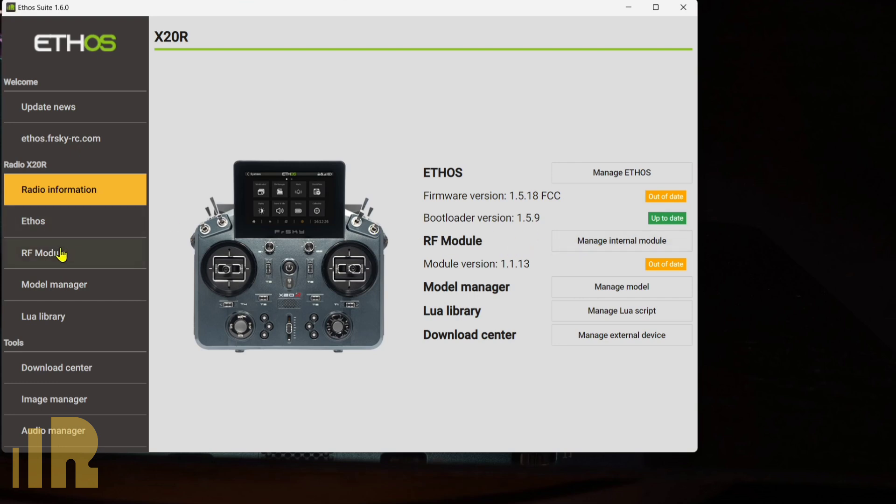
pyautogui.click(623, 248)
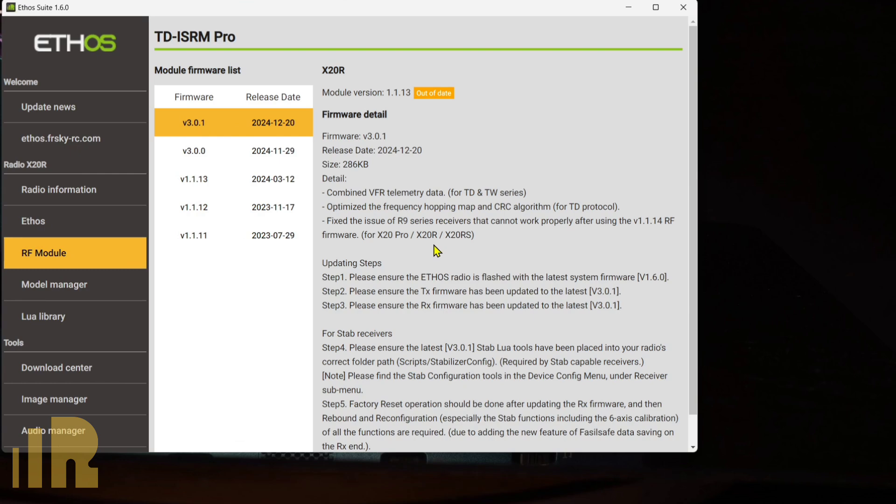
pyautogui.scroll(-1, 437, 251)
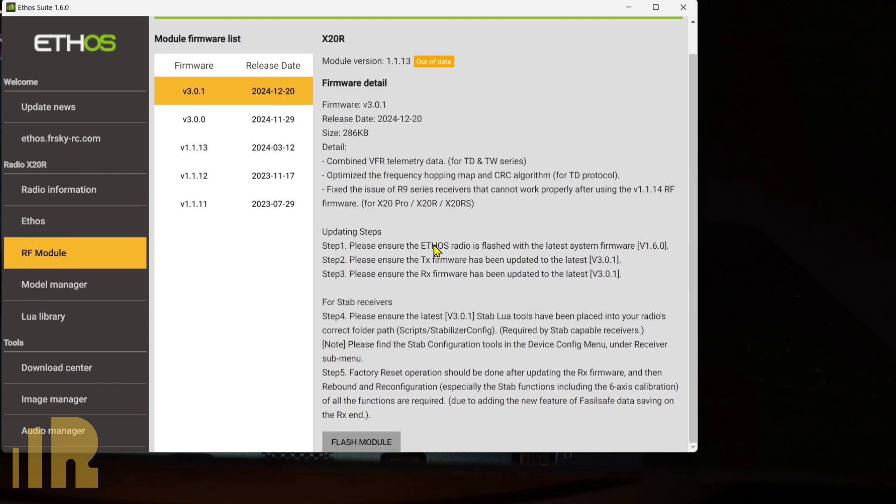
pyautogui.click(367, 446)
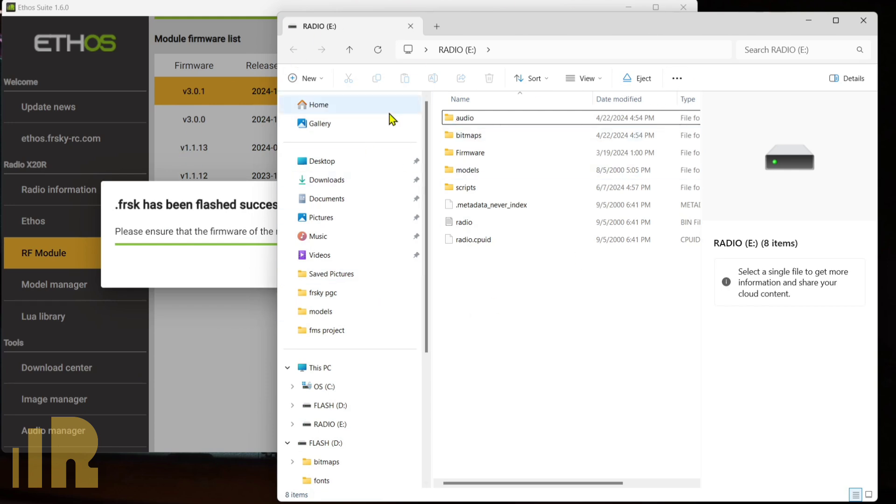
pyautogui.click(869, 21)
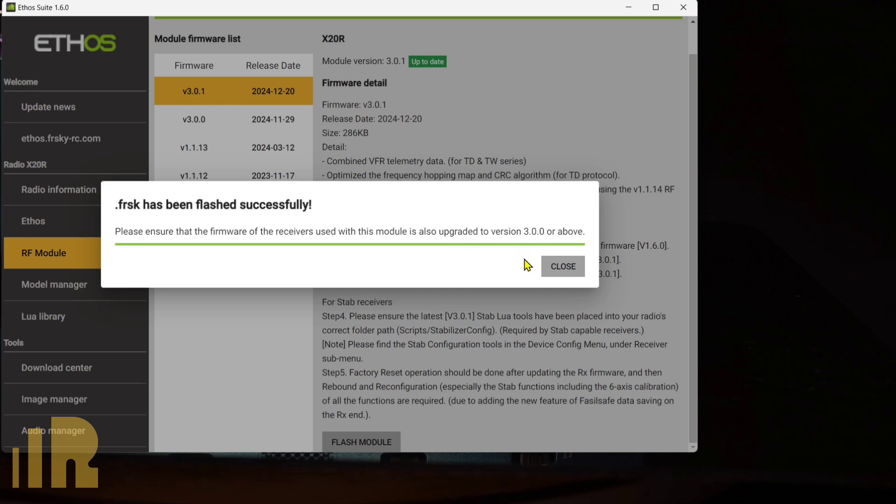
pyautogui.click(564, 267)
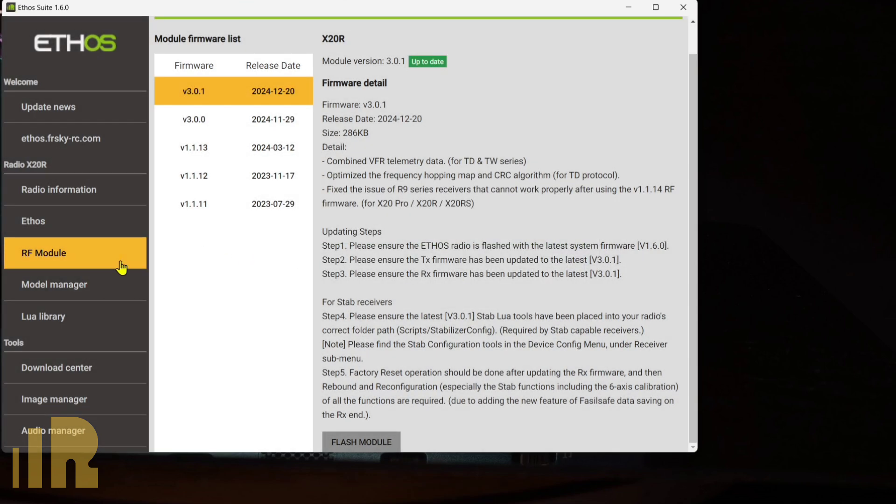
# Step: Open the Ethos firmware management for the X20R and select Ethos 1.6.0 as the release version
pyautogui.click(92, 200)
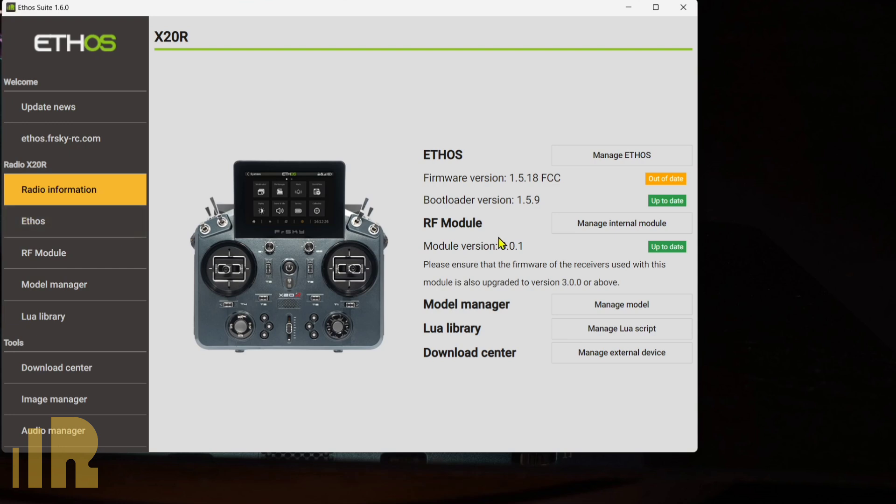
pyautogui.click(618, 165)
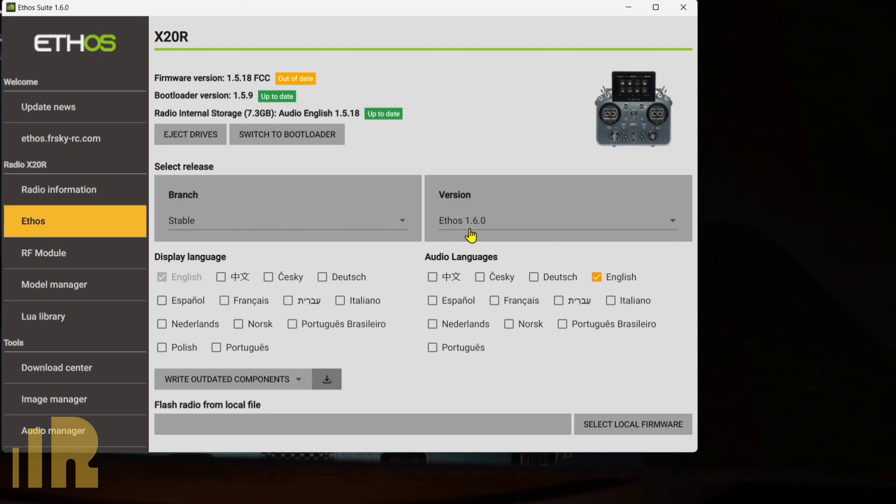
pyautogui.click(494, 218)
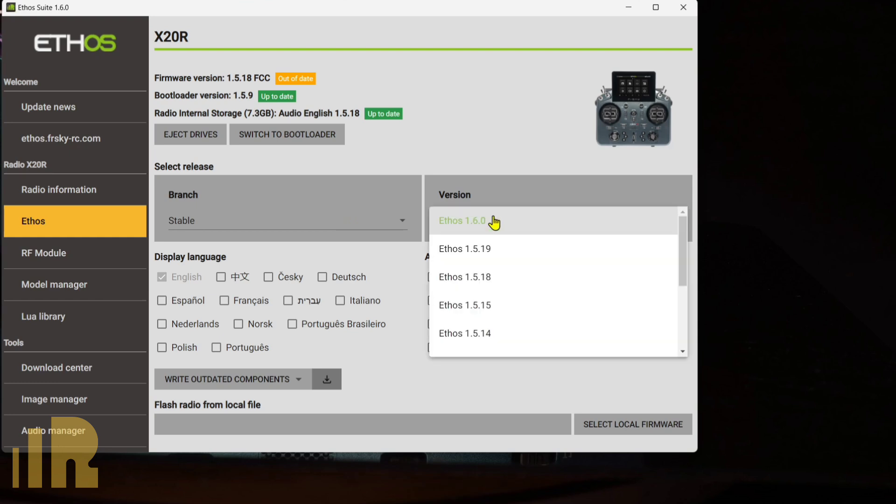
pyautogui.click(479, 227)
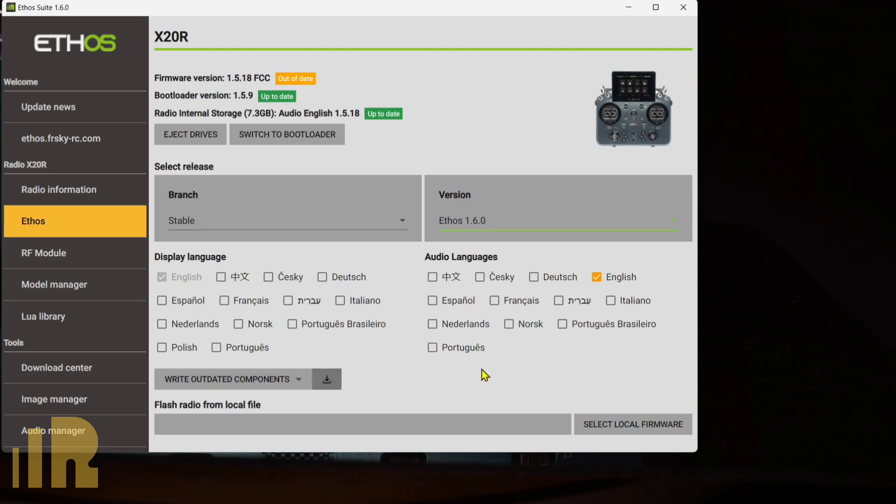
# Step: Write the outdated components to the X20R, continuing without another backup, then close the FLASH drive window and the update message
pyautogui.click(339, 381)
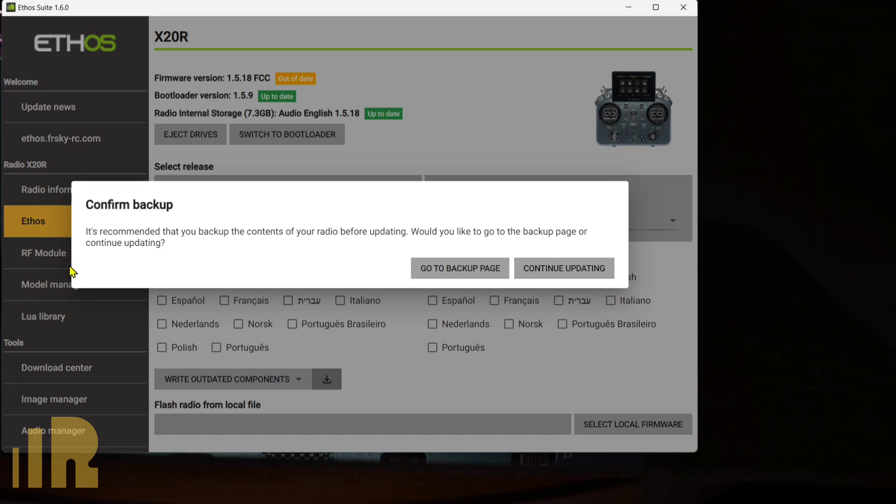
pyautogui.click(584, 271)
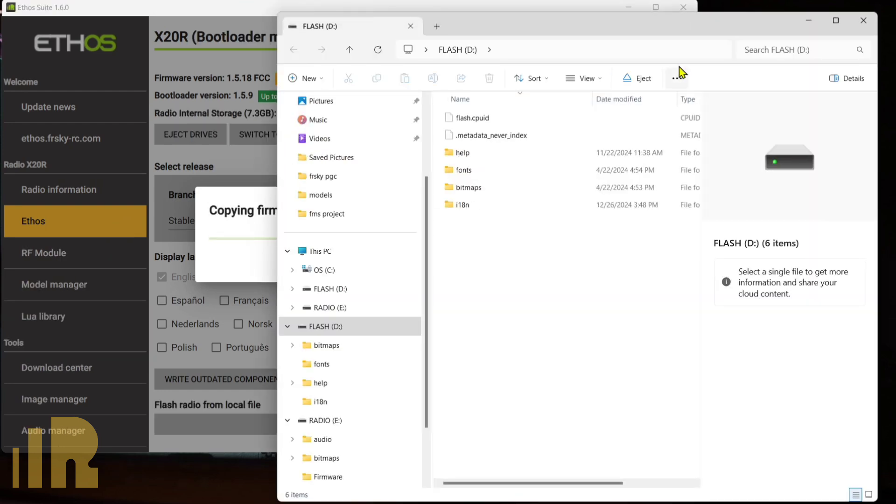
pyautogui.click(864, 20)
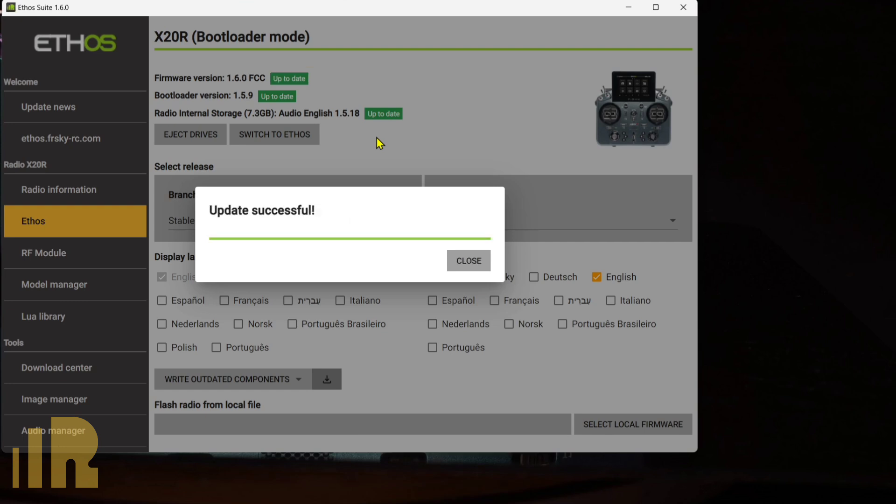
pyautogui.click(469, 262)
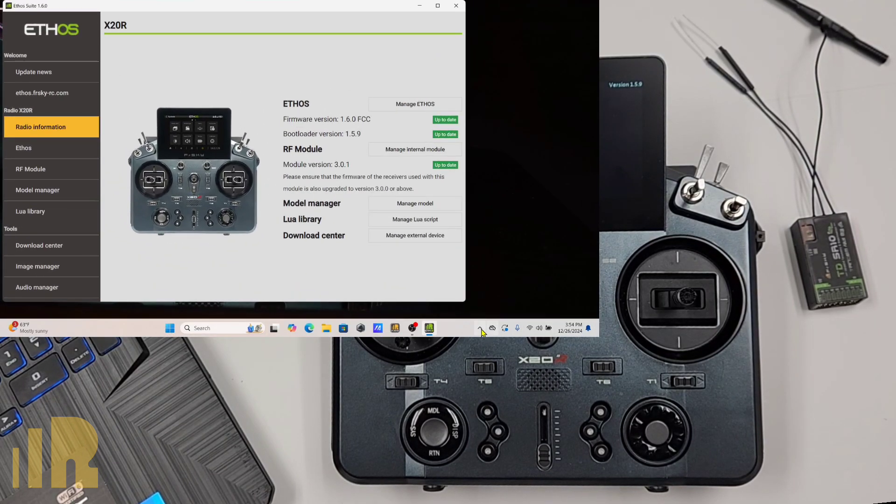
# Step: Safely eject the radio's FLASH (D:) and RADIO (E:) drives from Windows and dismiss both removal notices
pyautogui.click(481, 329)
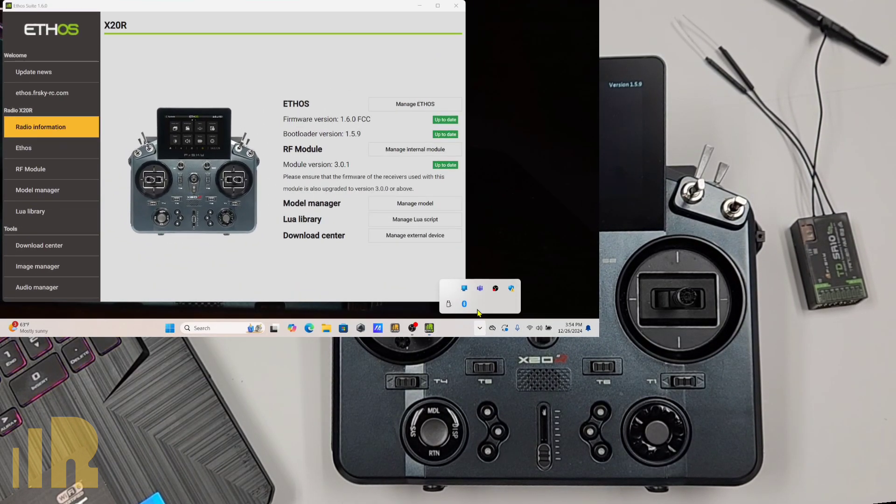
pyautogui.rightClick(449, 304)
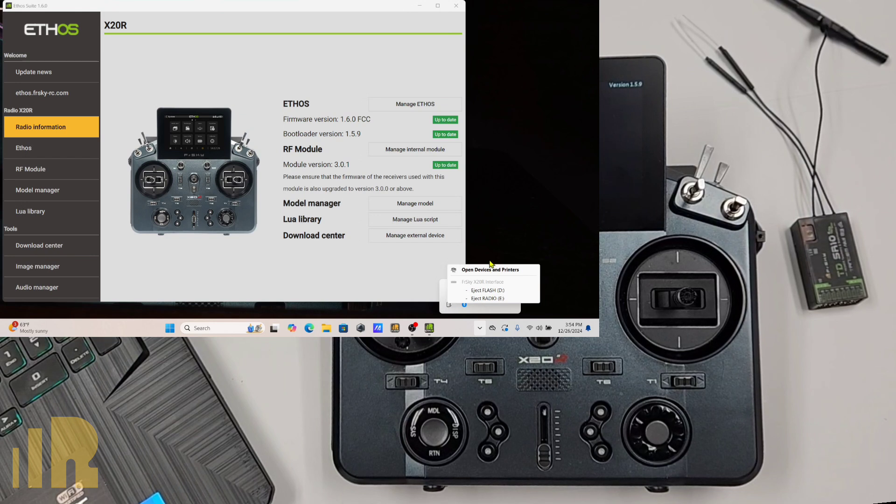
pyautogui.click(488, 291)
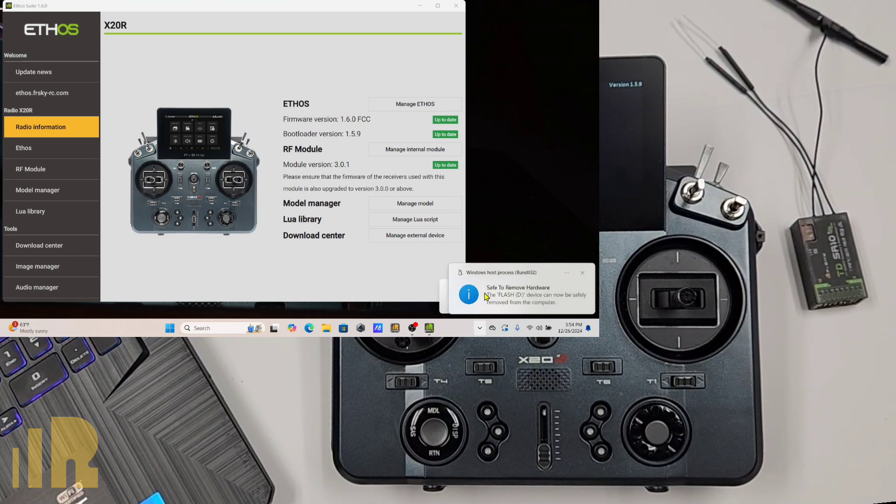
pyautogui.click(581, 274)
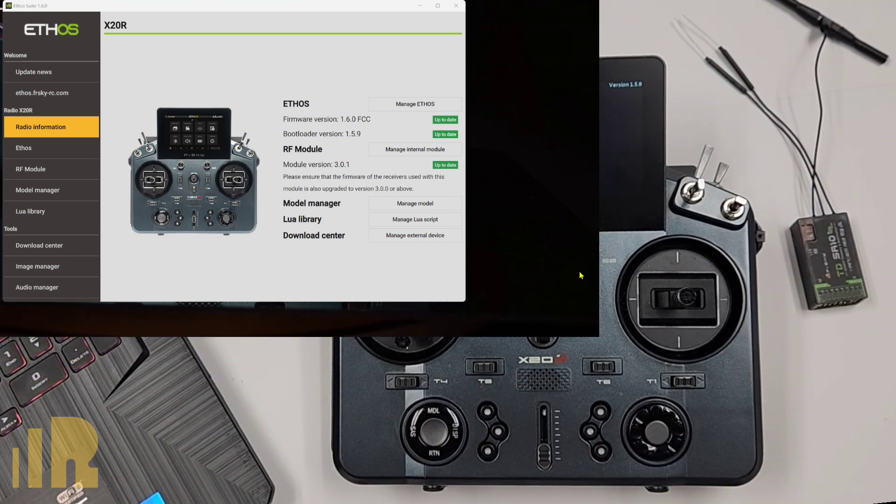
pyautogui.click(483, 329)
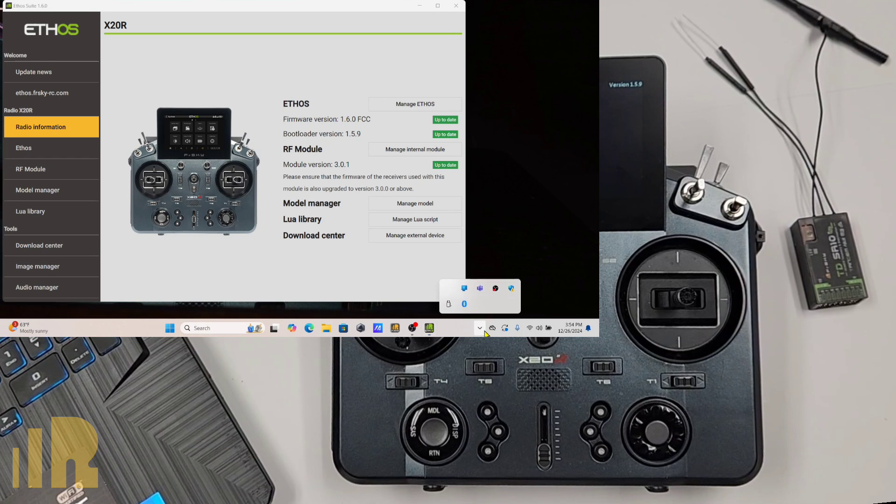
pyautogui.click(450, 305)
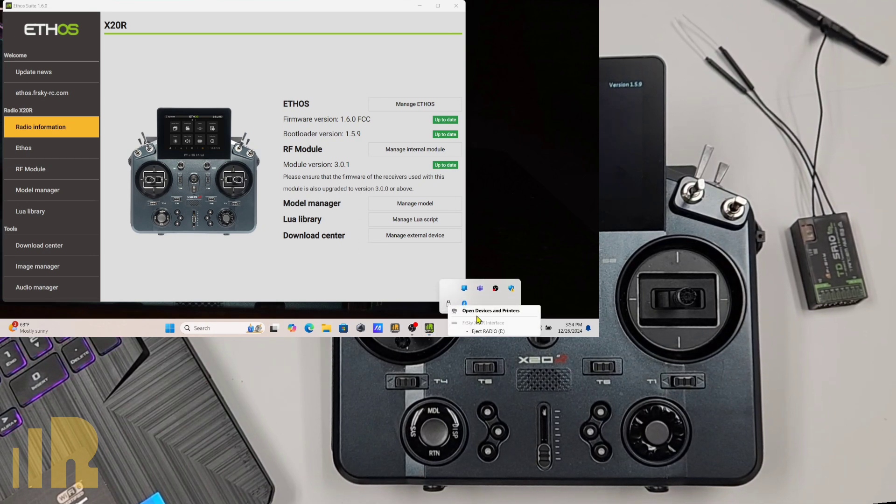
pyautogui.click(489, 331)
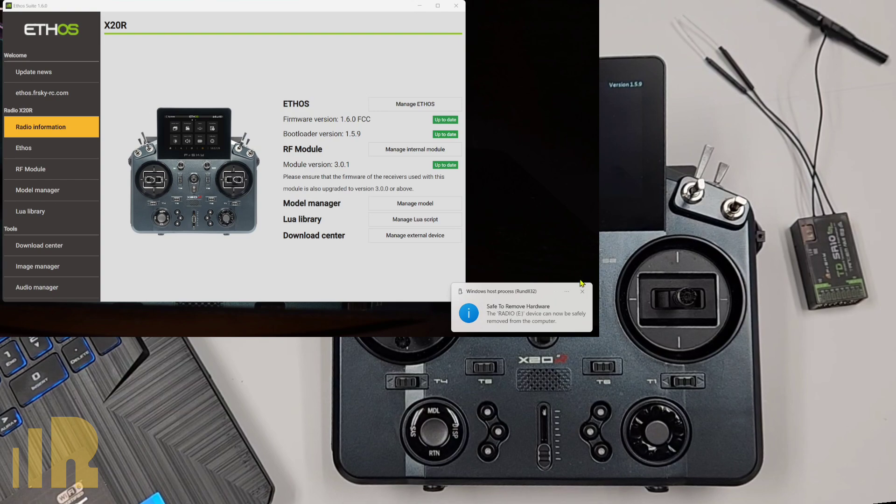
pyautogui.click(583, 294)
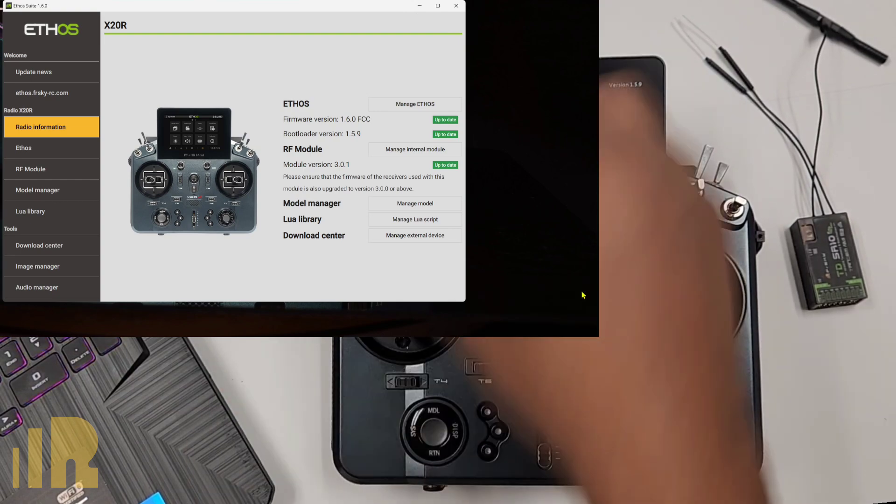
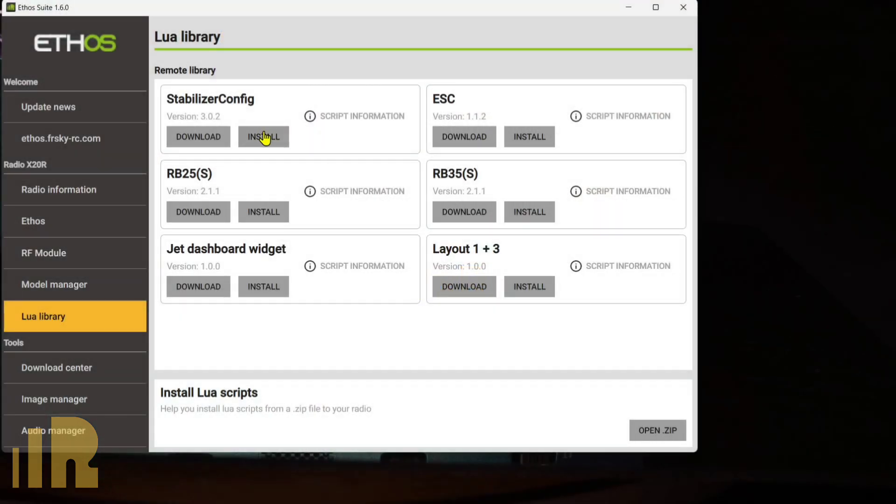
# Step: Install the StabilizerConfig 3.0.2 Lua script on the radio, close the completion message and look through the other remote library scripts
pyautogui.click(264, 138)
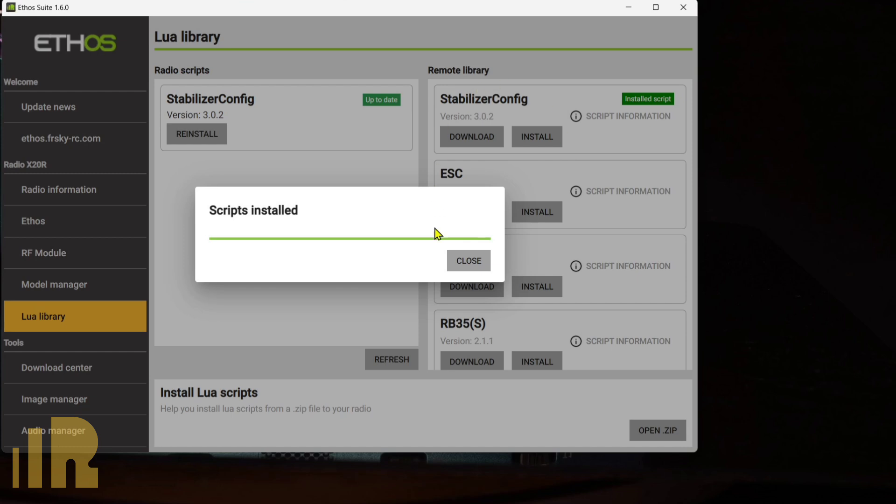
pyautogui.click(472, 264)
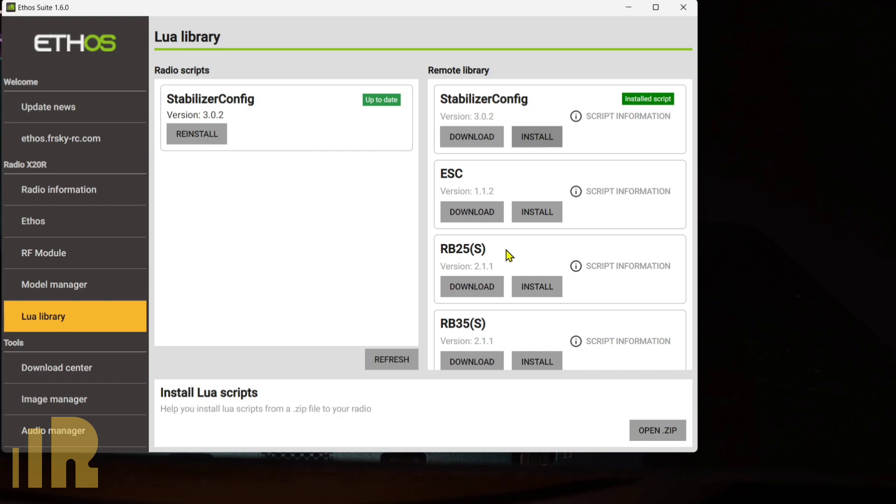
pyautogui.scroll(-2, 490, 331)
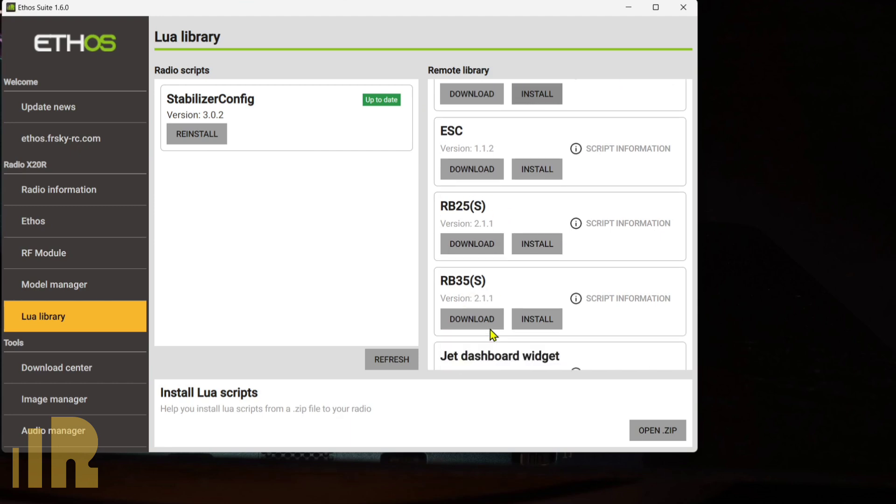
pyautogui.scroll(-2, 490, 329)
pyautogui.scroll(4, 490, 329)
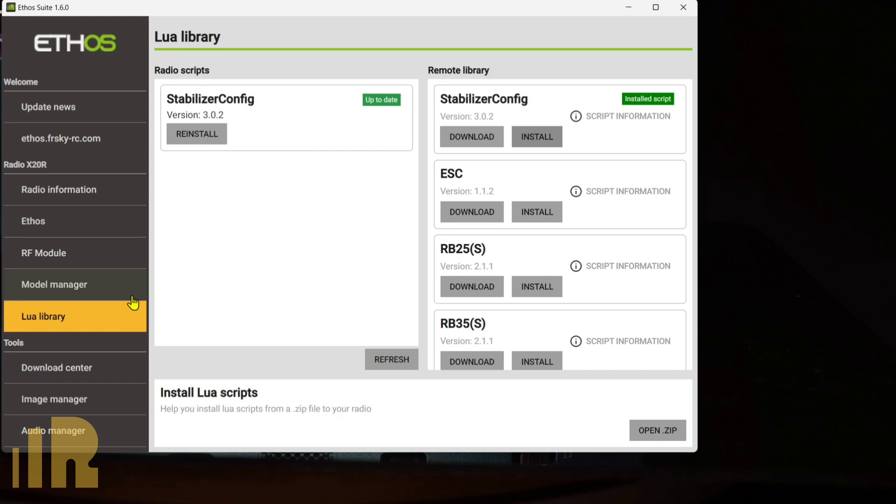
# Step: In the Download center, show the product assets of the TD SR10 from the TD series receivers
pyautogui.click(83, 372)
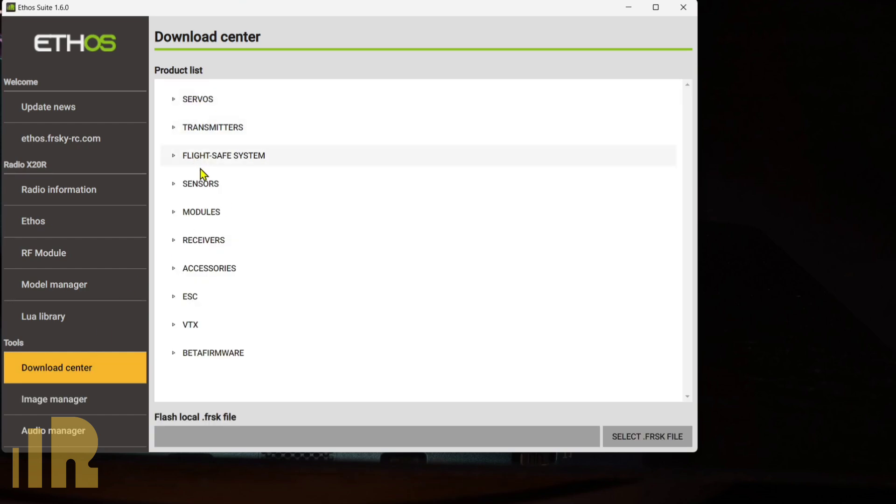
pyautogui.click(175, 243)
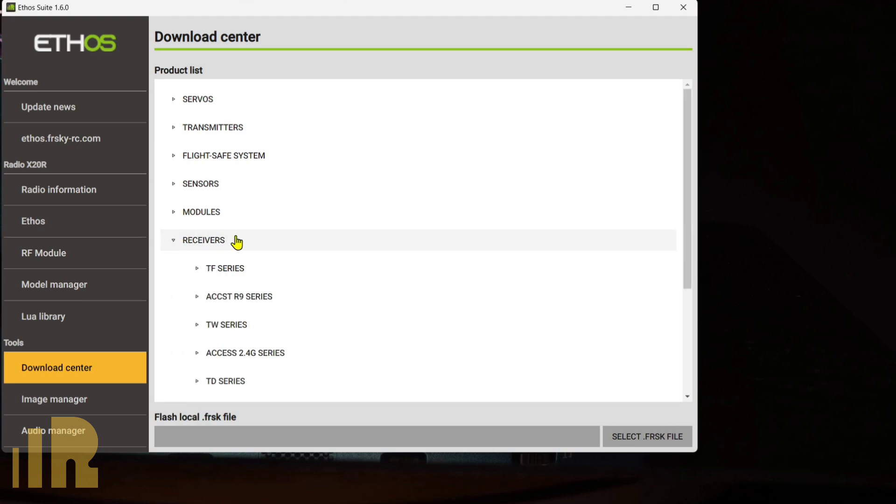
pyautogui.scroll(-2, 365, 270)
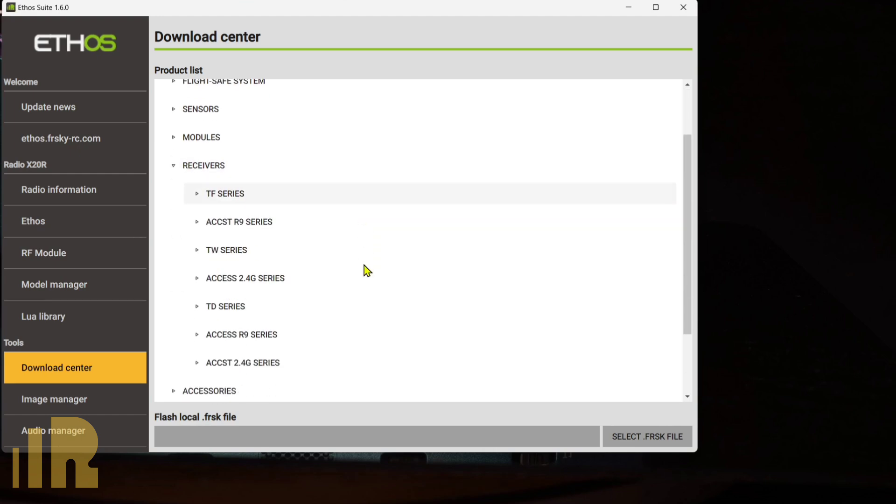
pyautogui.click(197, 309)
pyautogui.scroll(-6, 376, 306)
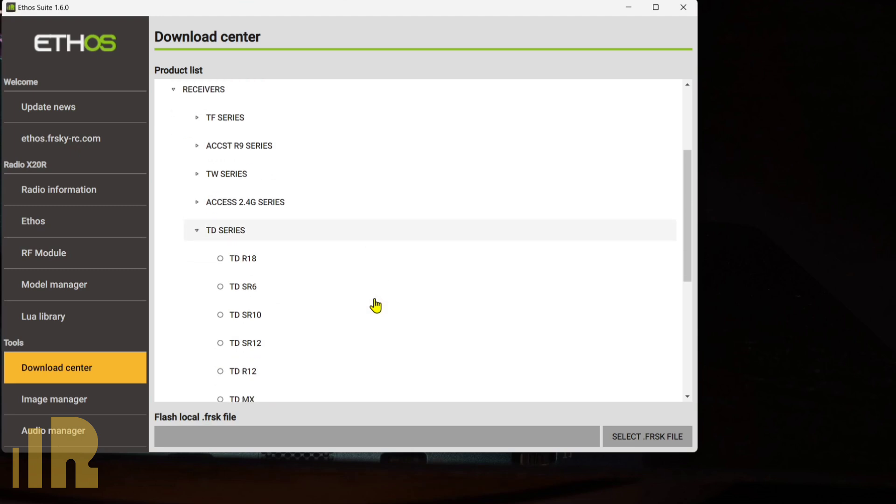
pyautogui.scroll(2, 375, 304)
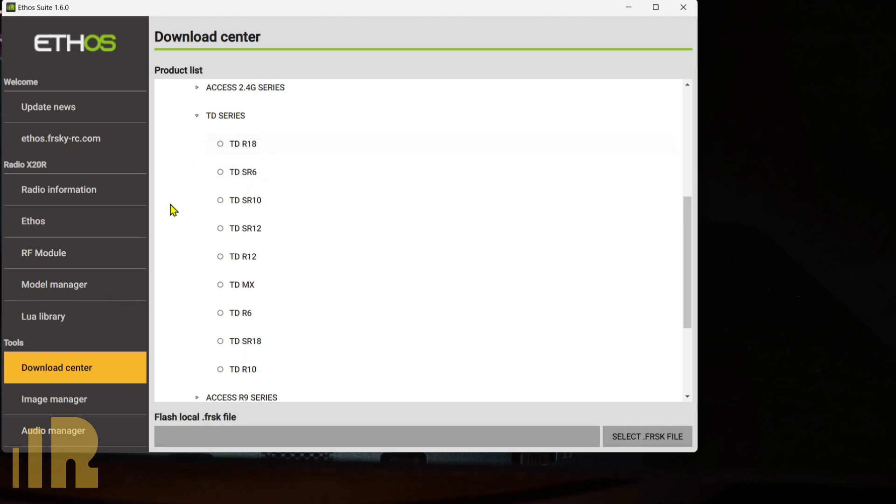
pyautogui.click(254, 202)
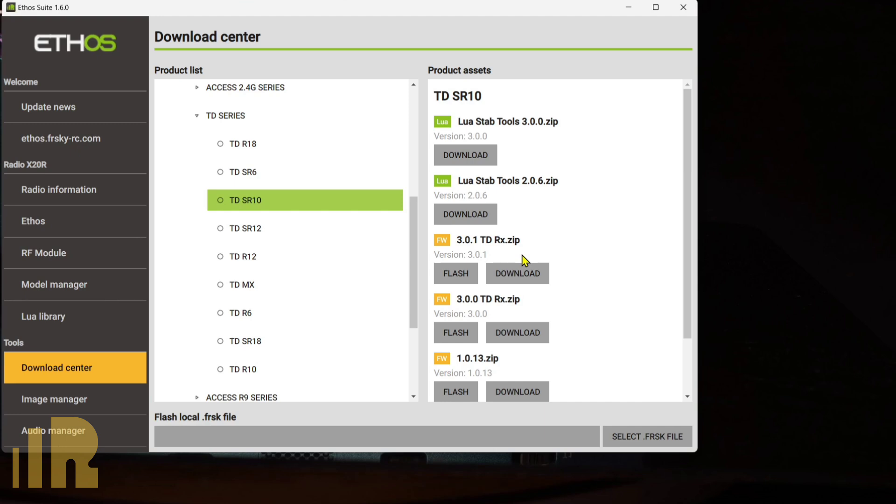
# Step: Download the TD SR10 firmware 3.0.1 TD Rx.zip into a new Documents folder named "receivers and sensors 160"
pyautogui.click(522, 281)
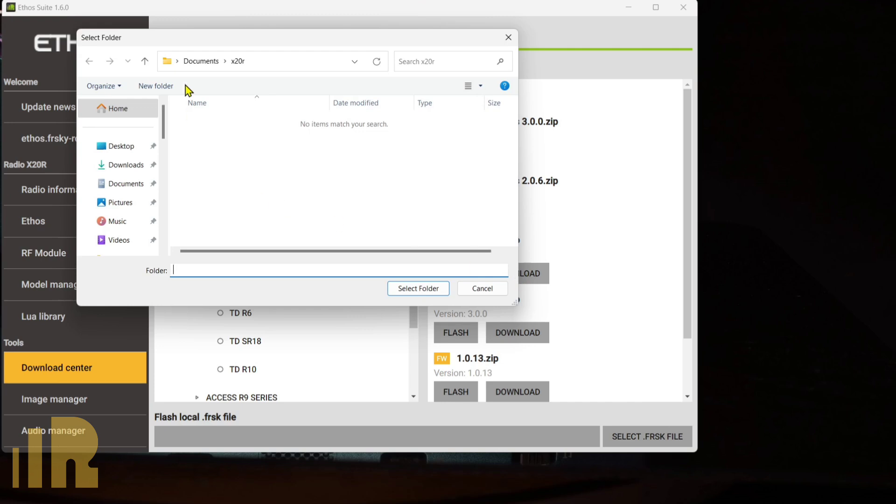
pyautogui.click(201, 62)
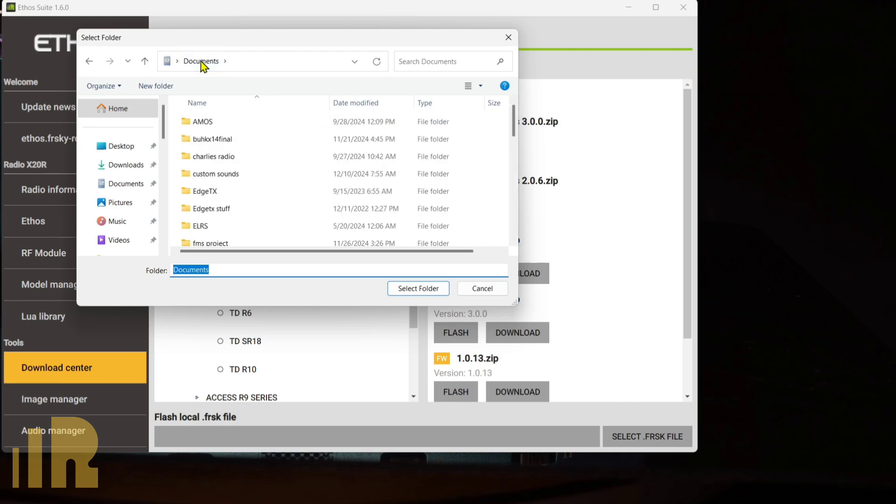
pyautogui.rightClick(275, 171)
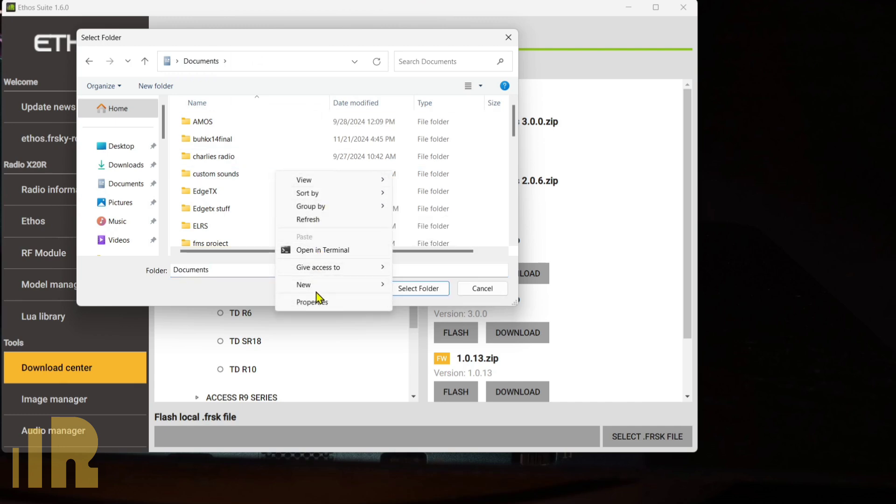
pyautogui.moveTo(331, 288)
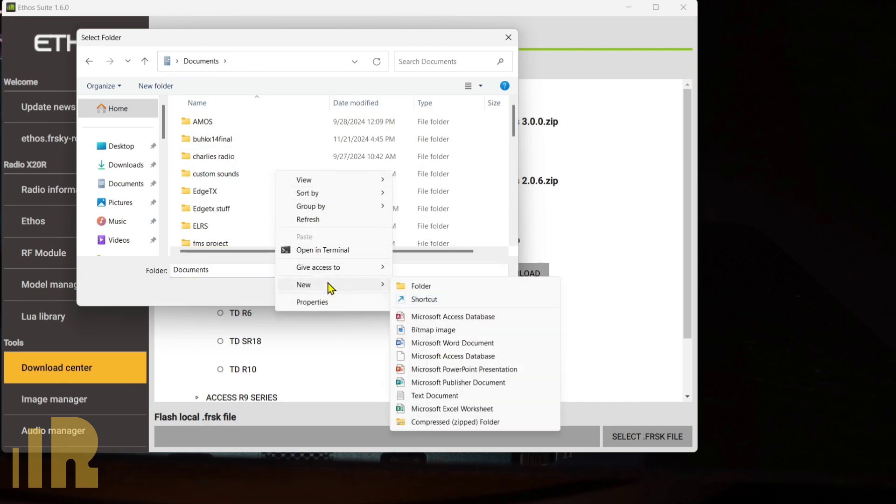
pyautogui.click(412, 288)
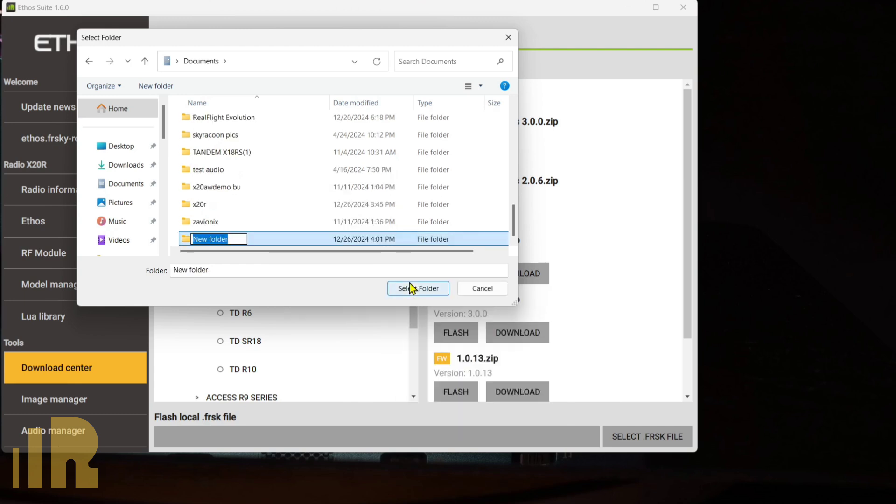
pyautogui.write('recei')
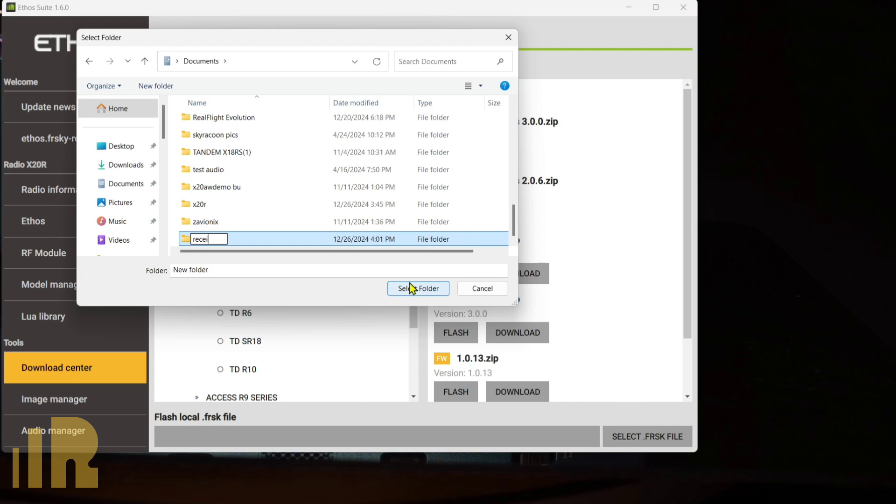
pyautogui.write('vers and sensors 160')
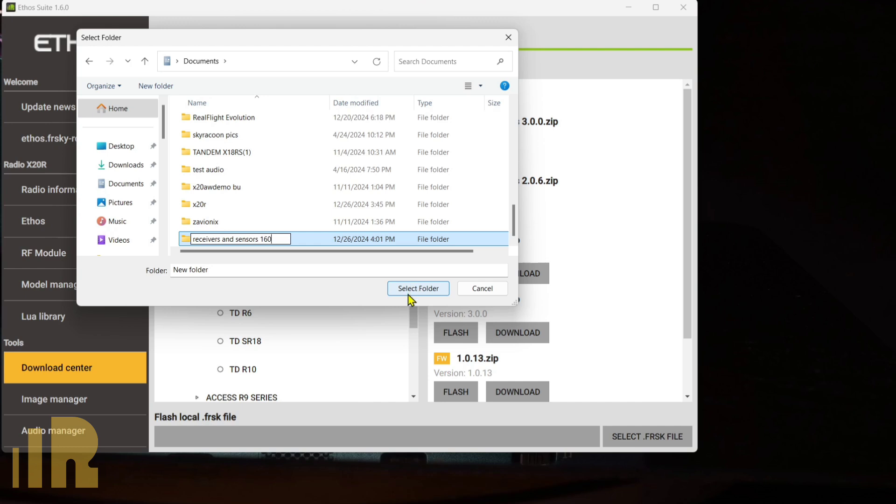
pyautogui.press('Return')
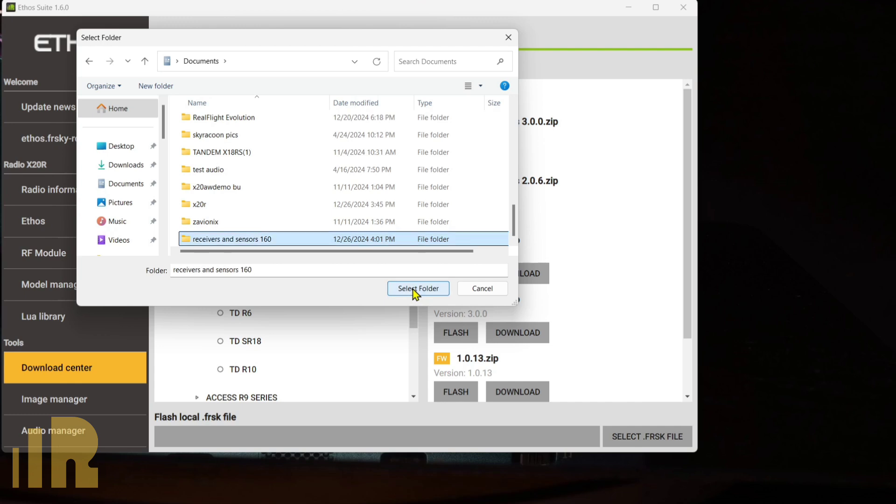
pyautogui.click(413, 289)
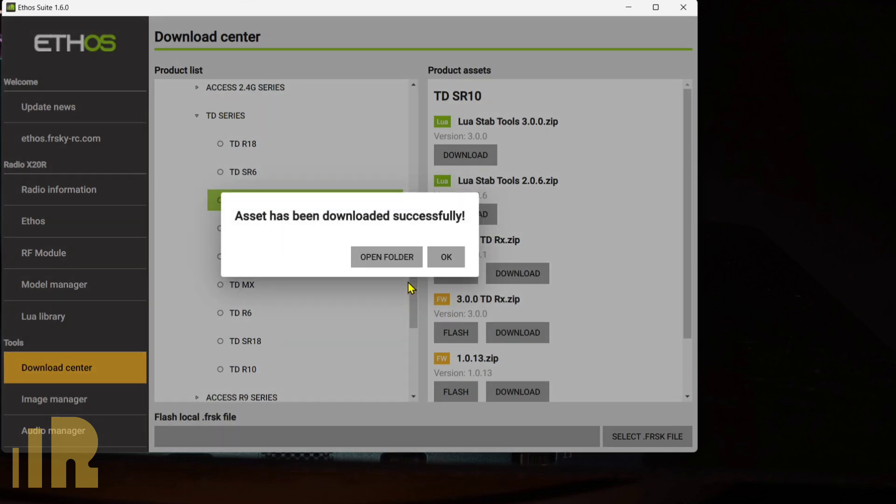
# Step: Open the folder holding the downloaded asset and check the 3.0.1 TD Rx archive, leaving its name unedited
pyautogui.click(387, 257)
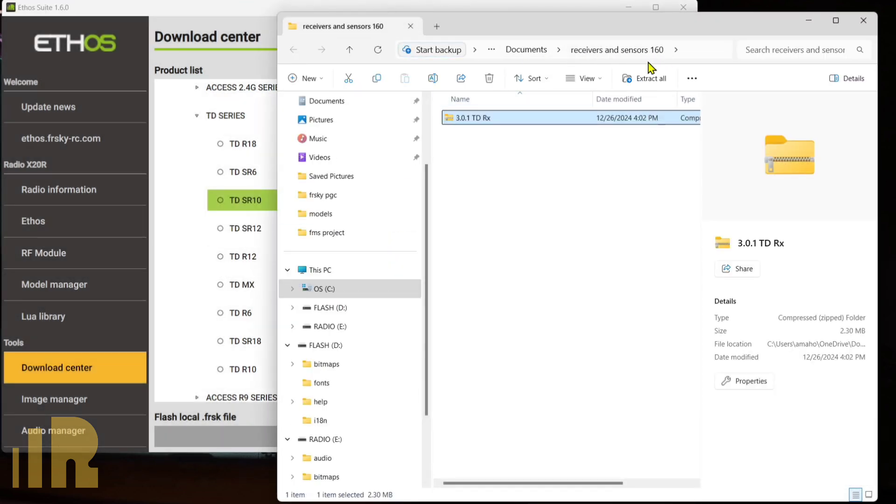
pyautogui.click(473, 121)
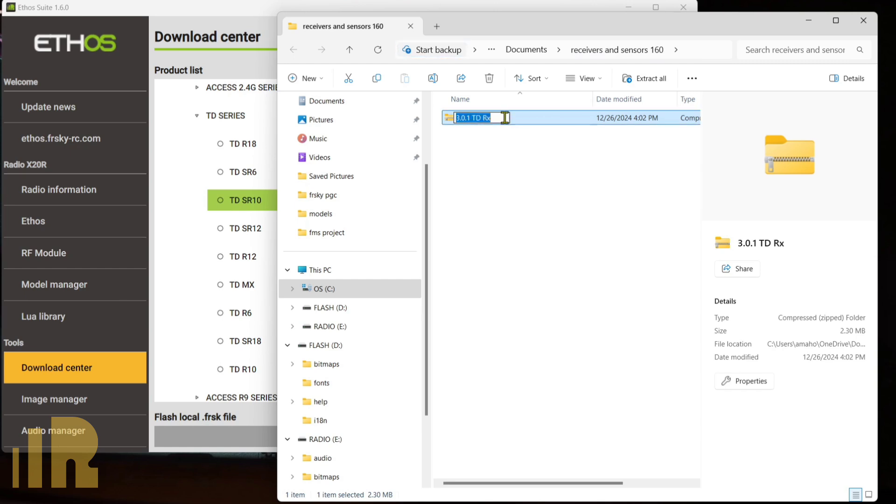
pyautogui.click(465, 140)
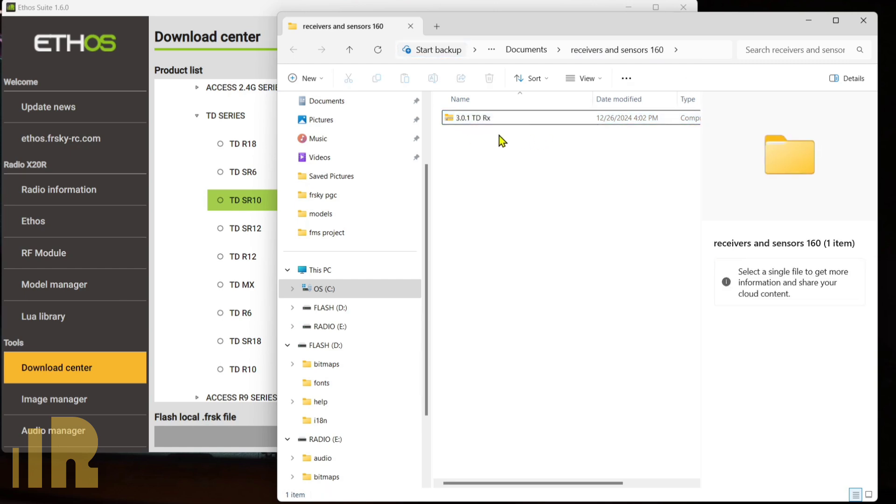
# Step: Copy the 3.0.1 TD Rx folder out of its zip archive into "receivers and sensors 160" and delete the archive
pyautogui.click(448, 120)
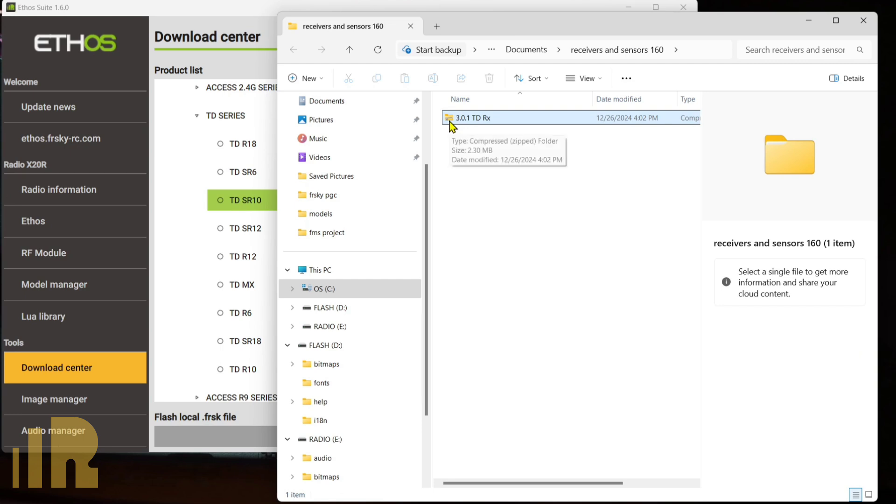
pyautogui.click(450, 121)
pyautogui.doubleClick(450, 122)
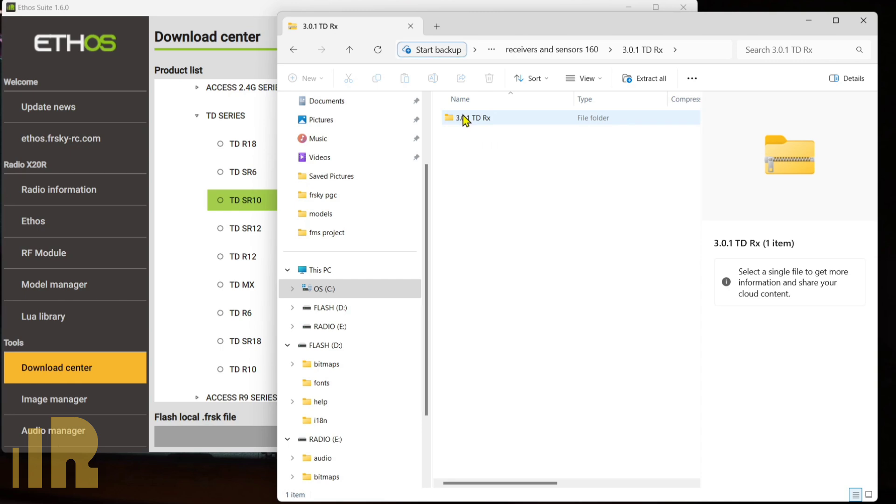
pyautogui.click(465, 121)
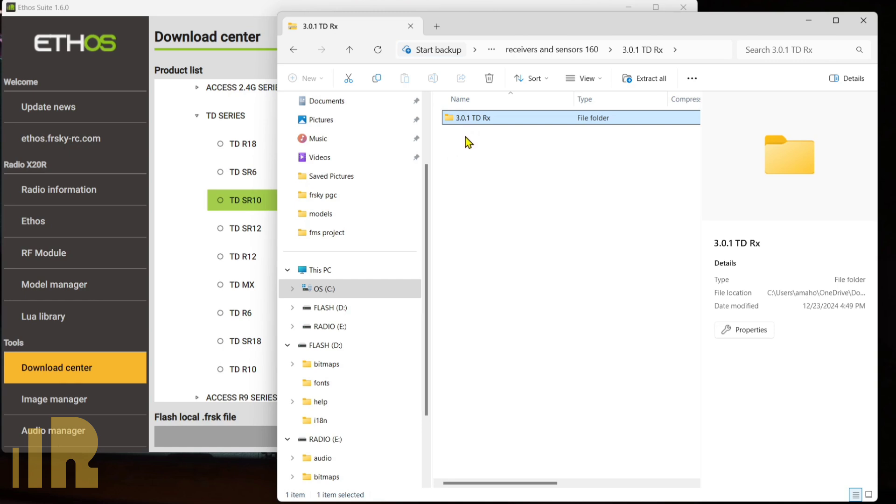
pyautogui.click(350, 50)
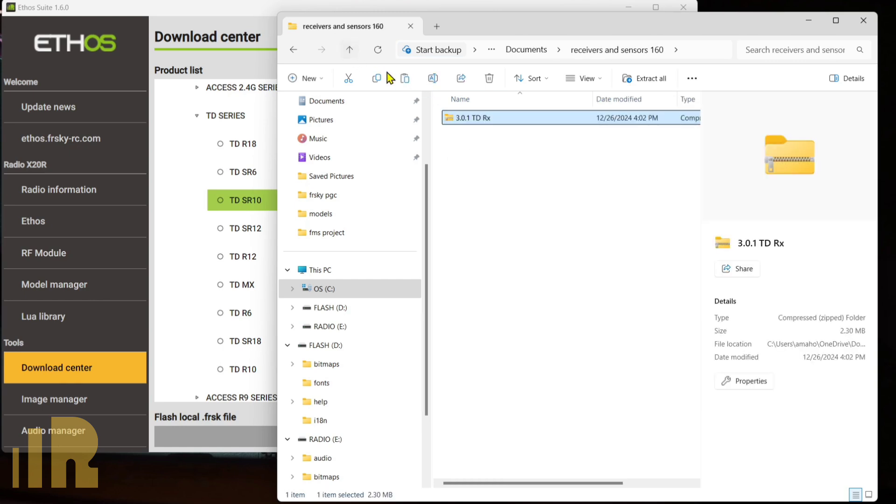
pyautogui.click(482, 151)
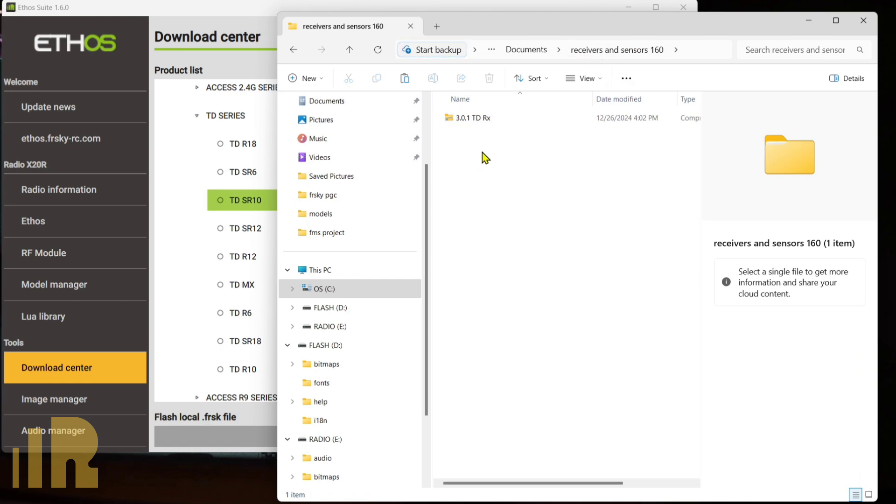
pyautogui.hotkey('ctrl', 'v')
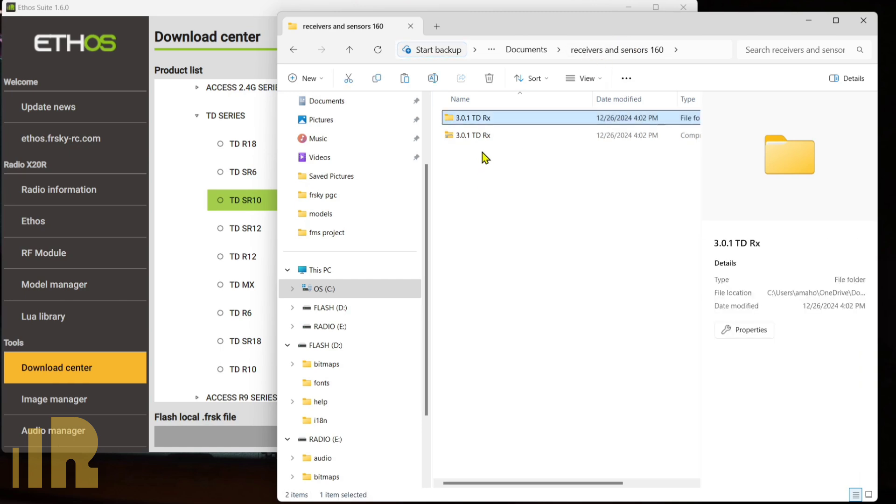
pyautogui.click(448, 140)
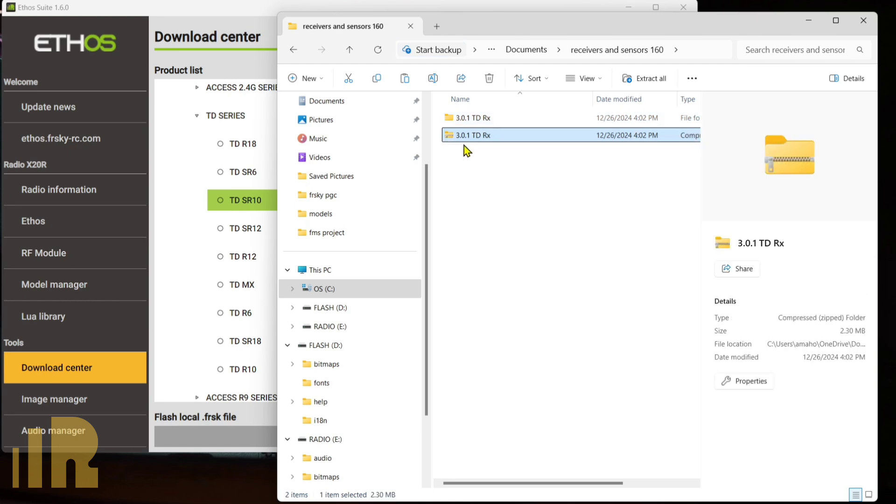
pyautogui.press('Delete')
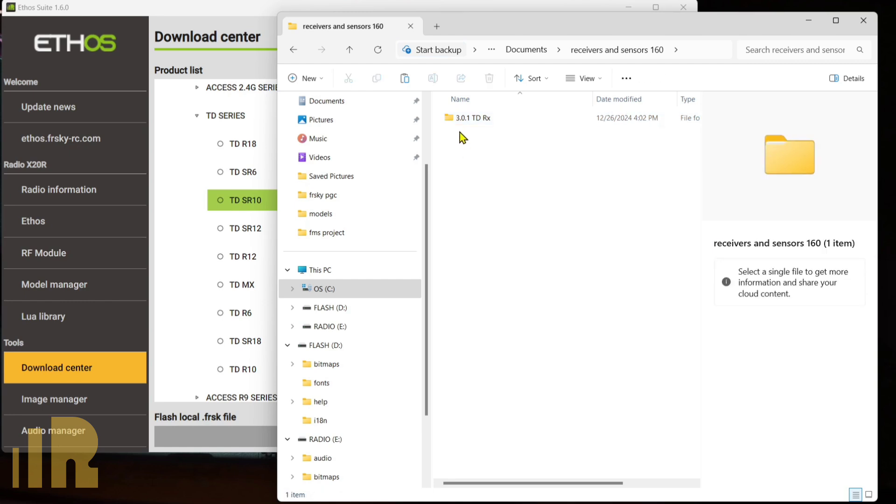
# Step: Examine the contents of the extracted 3.0.1 TD Rx folder and its 6CH subfolder, and return to the 3.0.1 TD Rx folder
pyautogui.click(461, 123)
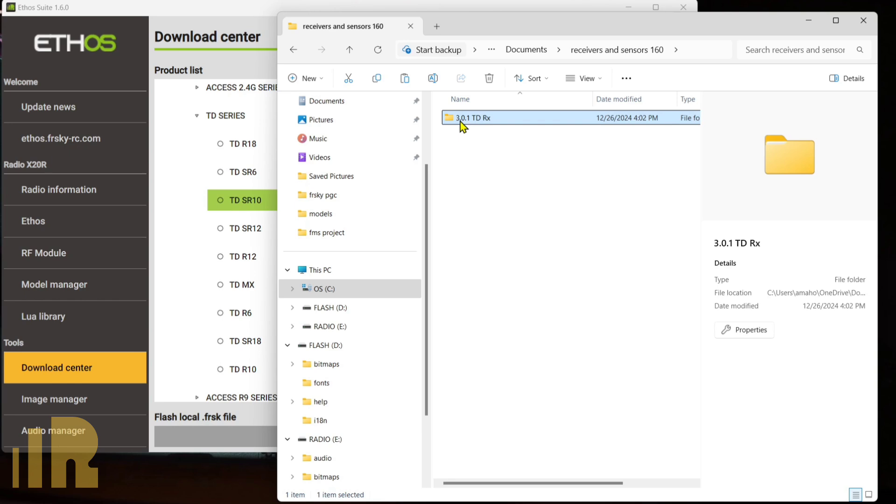
pyautogui.doubleClick(462, 122)
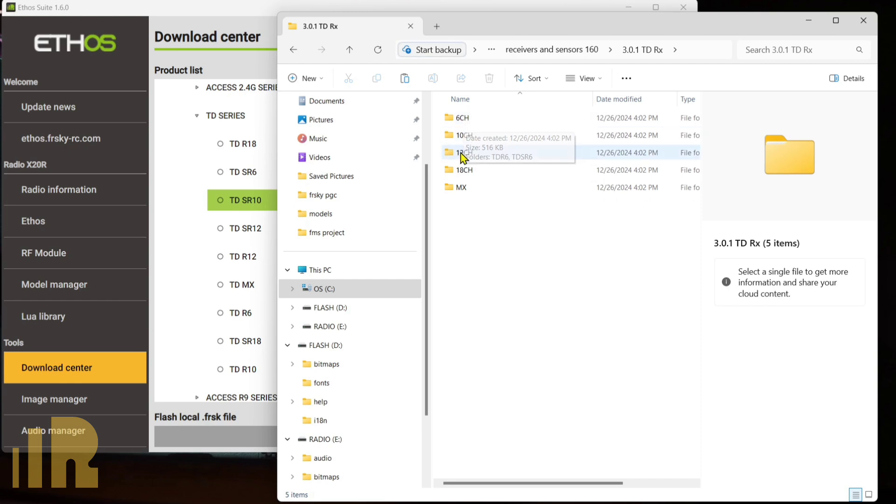
pyautogui.click(465, 124)
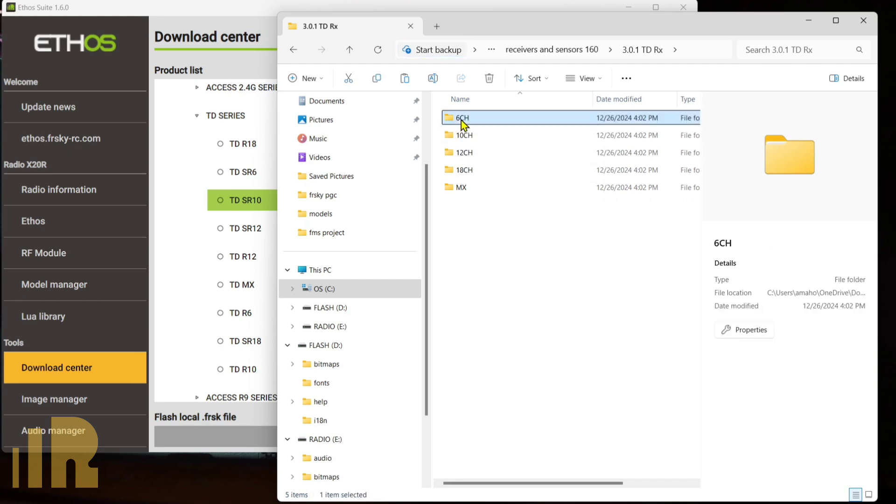
pyautogui.doubleClick(464, 121)
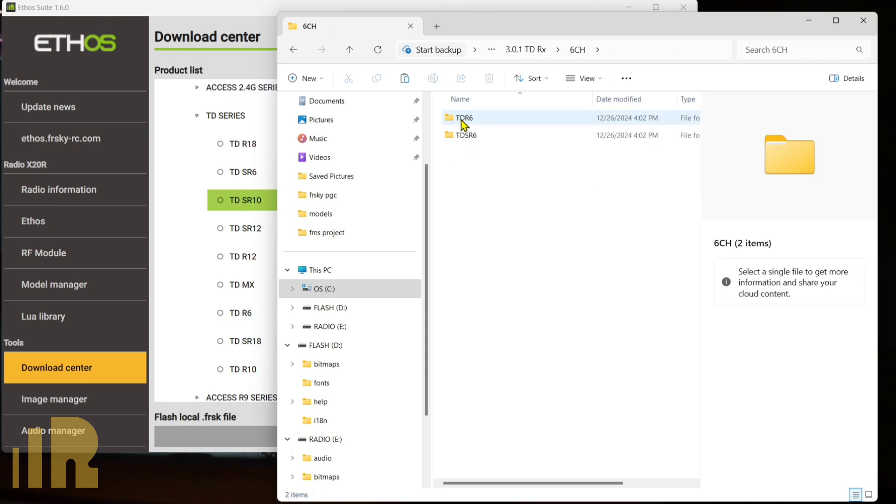
pyautogui.click(351, 50)
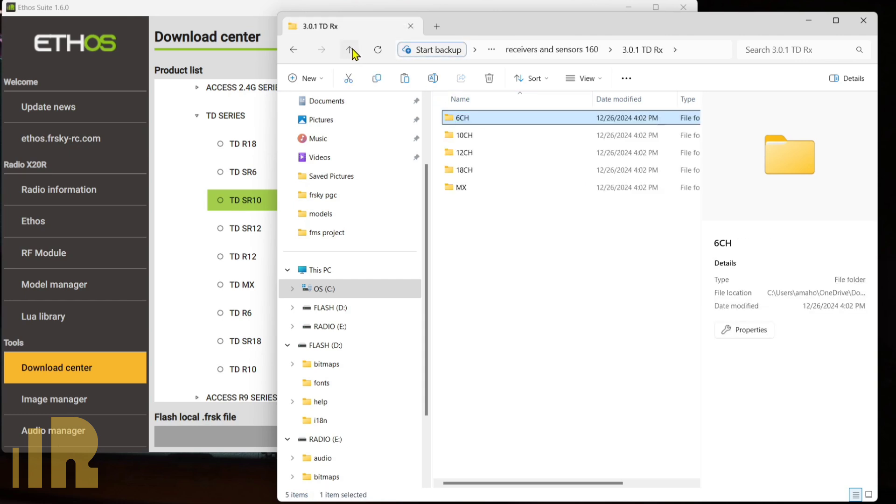
# Step: Switch to Ethos Suite, collapse the TD series and show the product assets of the TW SR8 from the TW series receivers
pyautogui.click(242, 28)
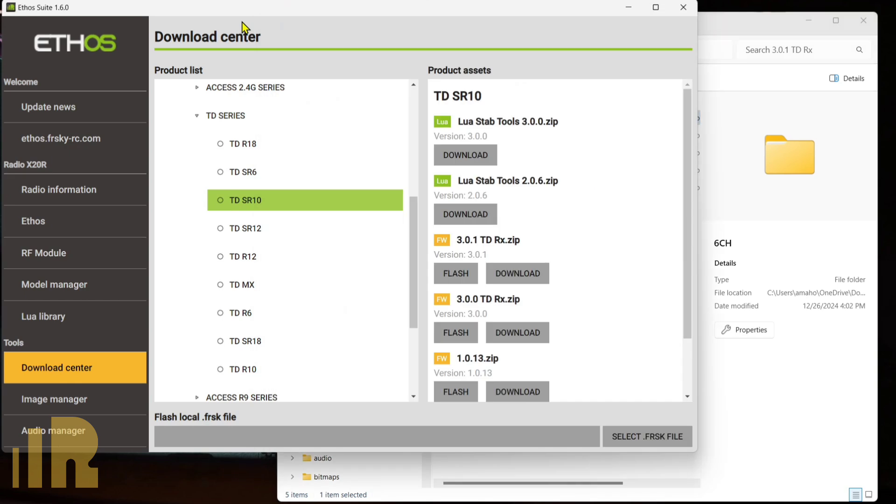
pyautogui.scroll(-2, 268, 316)
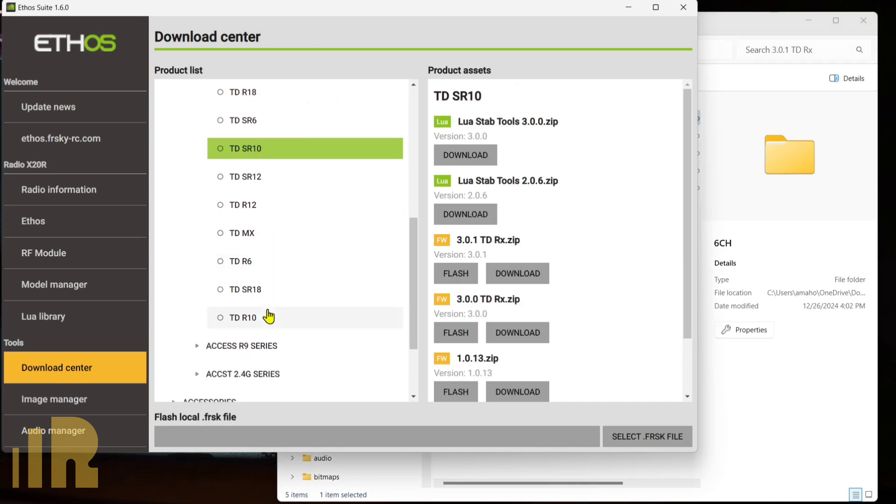
pyautogui.scroll(4, 269, 317)
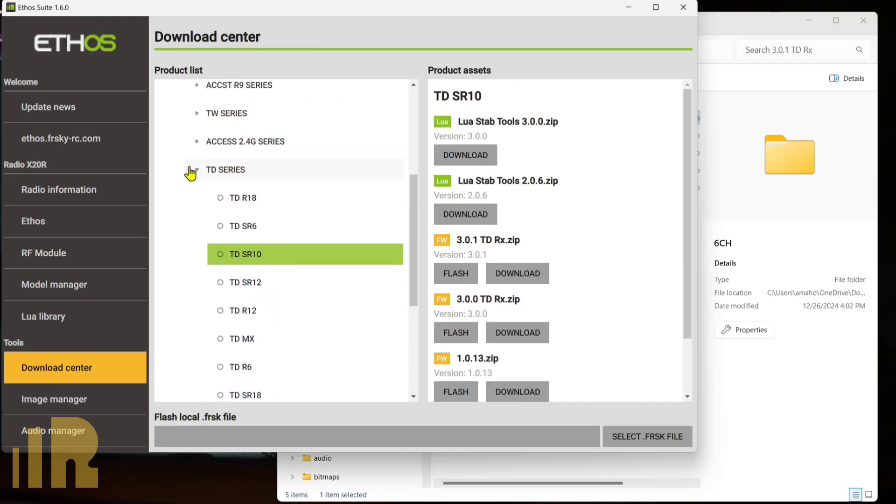
pyautogui.click(195, 174)
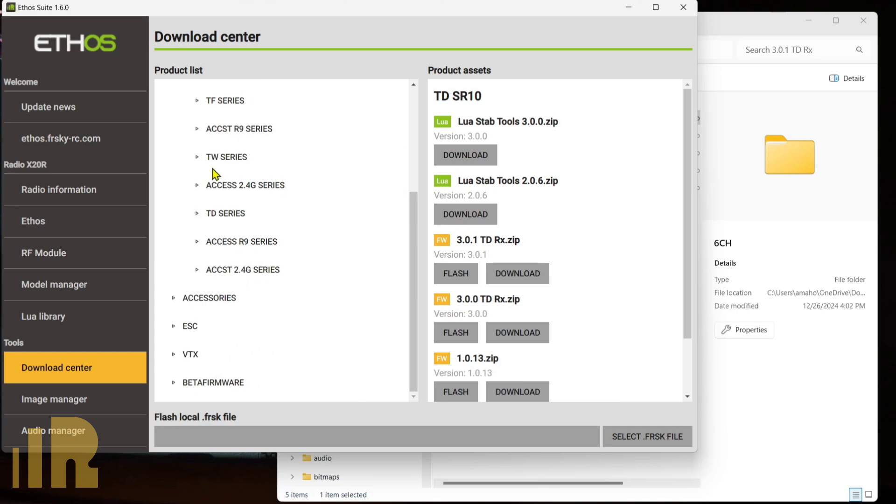
pyautogui.scroll(2, 269, 175)
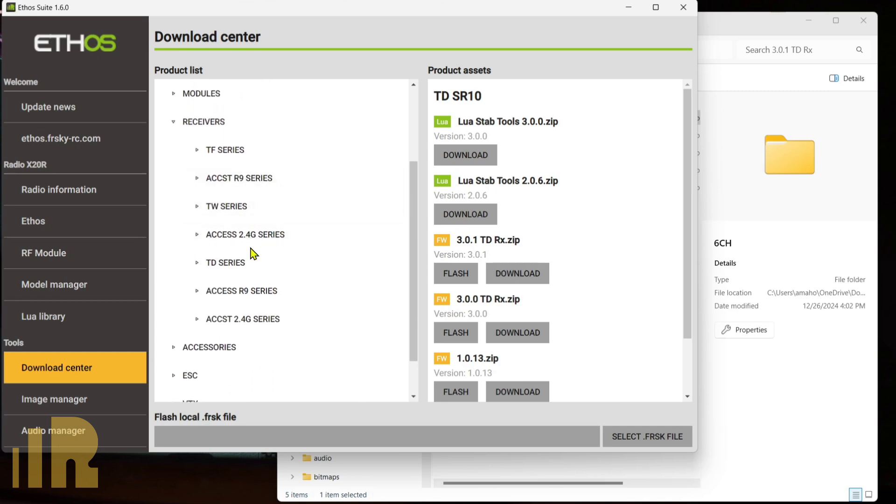
pyautogui.click(204, 209)
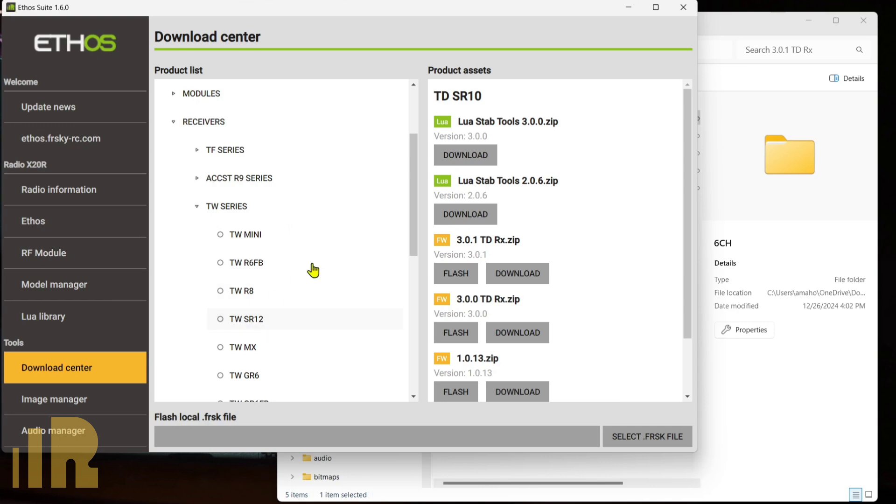
pyautogui.scroll(-1, 317, 311)
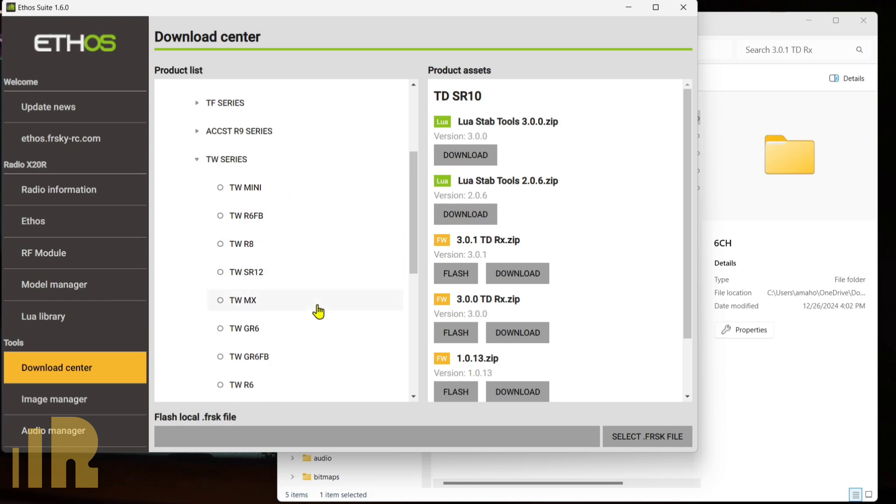
pyautogui.scroll(-2, 302, 330)
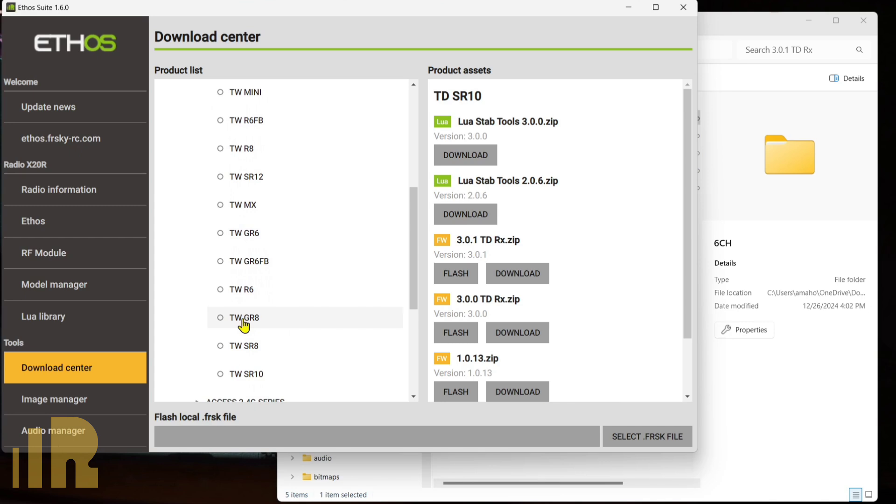
pyautogui.click(240, 358)
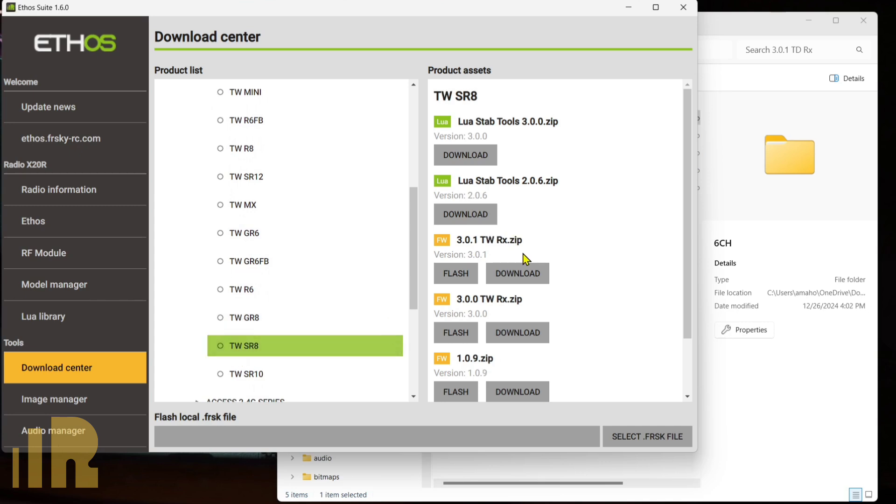
# Step: Download the TW SR8 firmware 3.0.1 TW Rx.zip into the "receivers and sensors 160" folder and open that folder
pyautogui.click(531, 275)
pyautogui.click(524, 276)
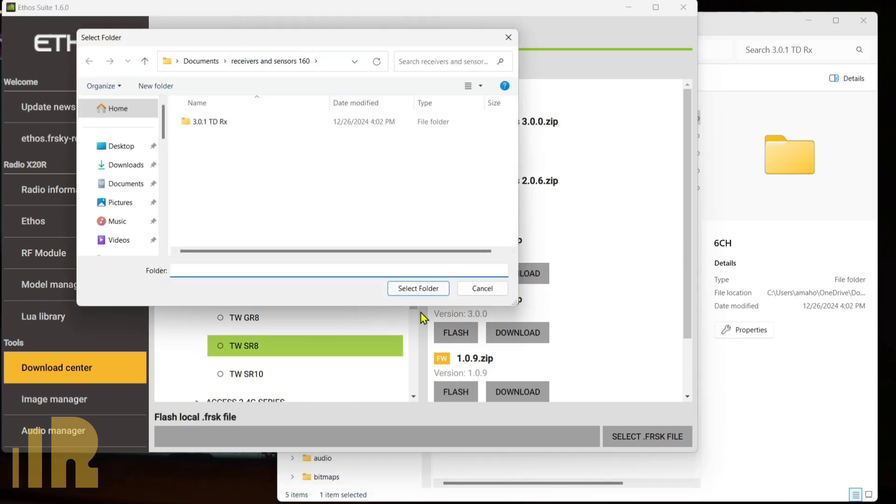
pyautogui.click(419, 293)
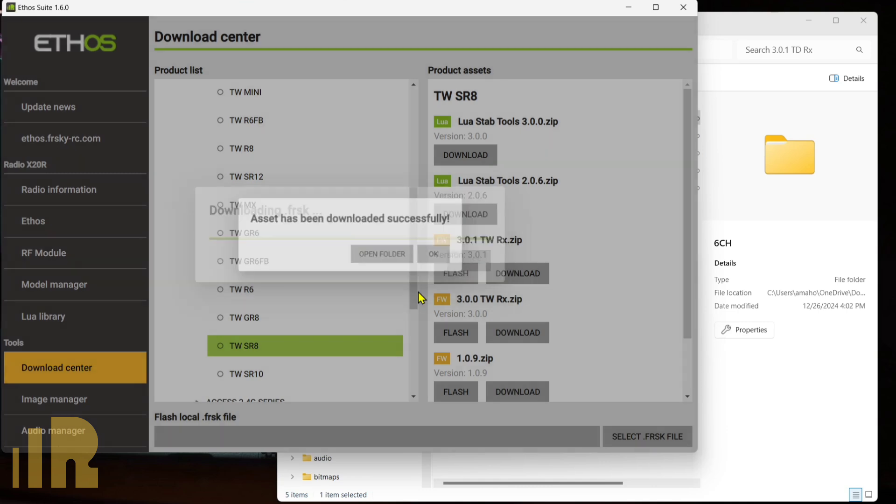
pyautogui.click(368, 256)
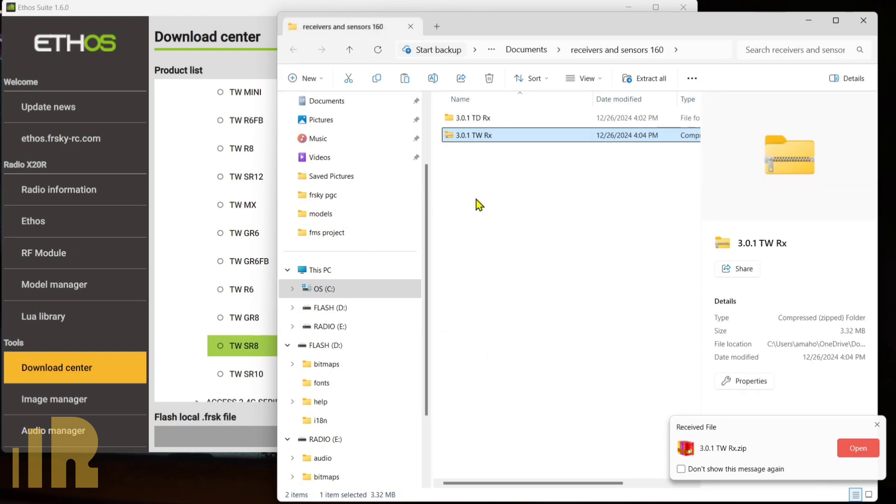
# Step: Copy the 3.0.1 TW Rx folder out of its zip archive into "receivers and sensors 160" and delete the archive
pyautogui.doubleClick(459, 136)
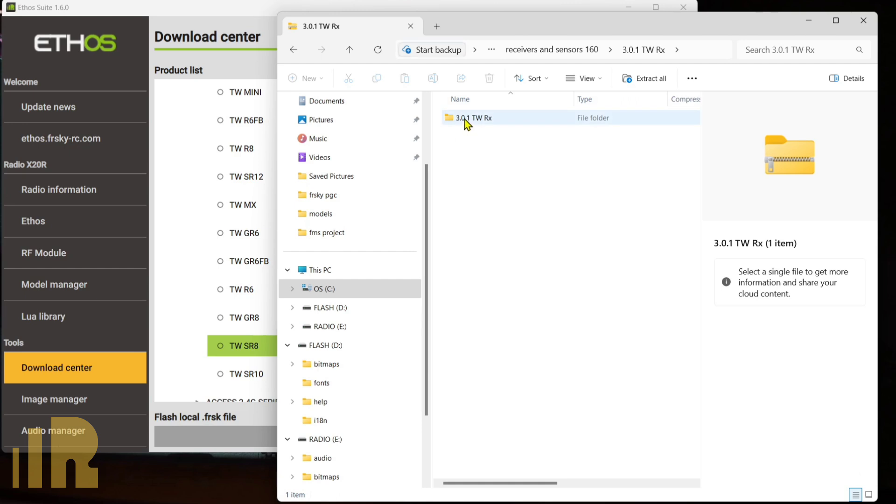
pyautogui.click(466, 123)
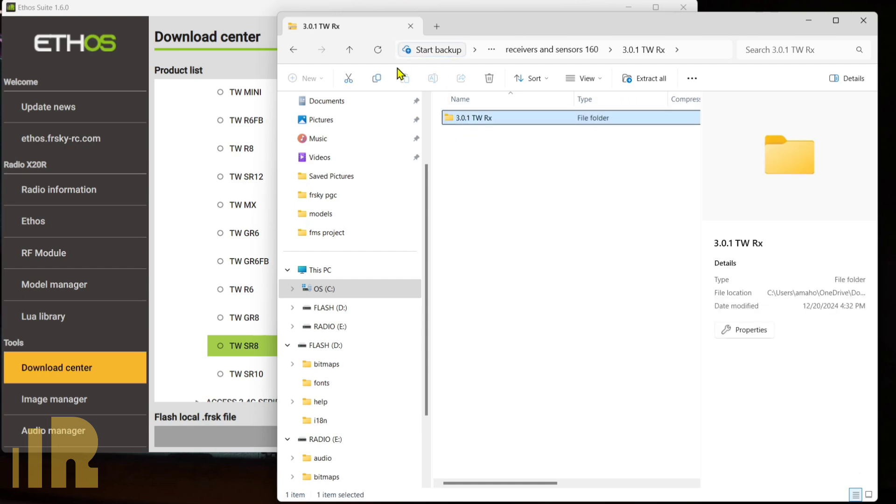
pyautogui.click(349, 50)
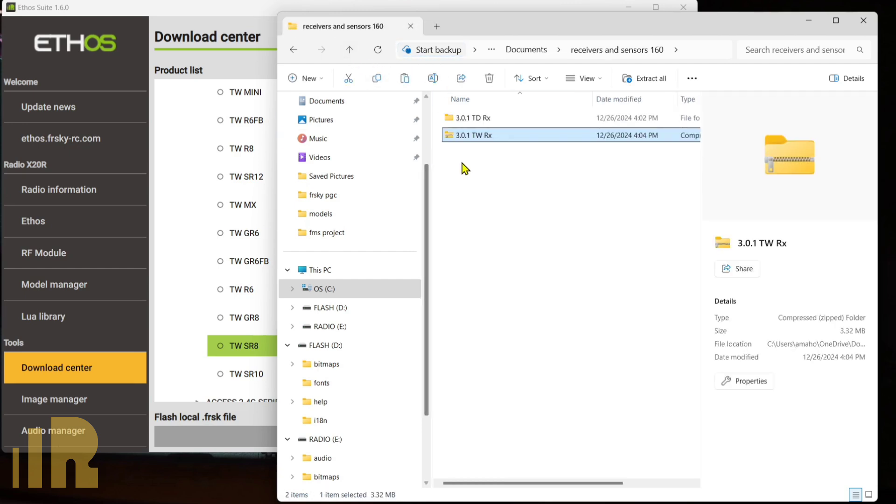
pyautogui.click(464, 168)
pyautogui.click(463, 136)
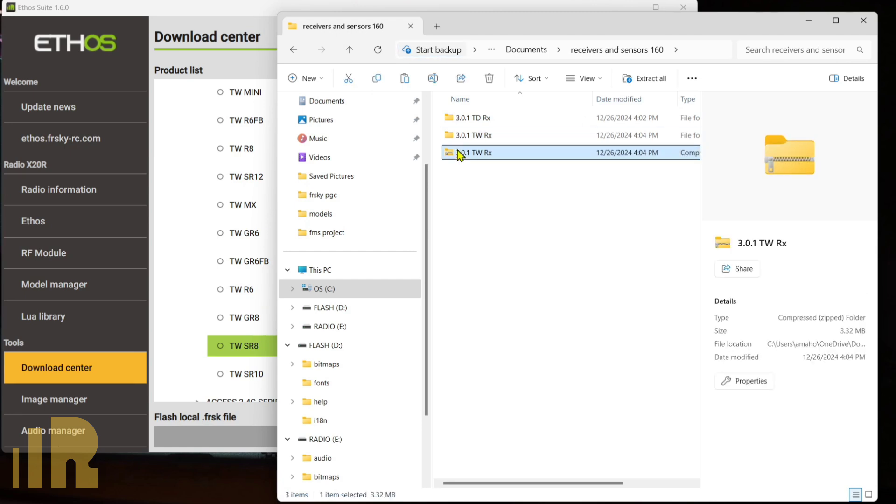
pyautogui.press('Delete')
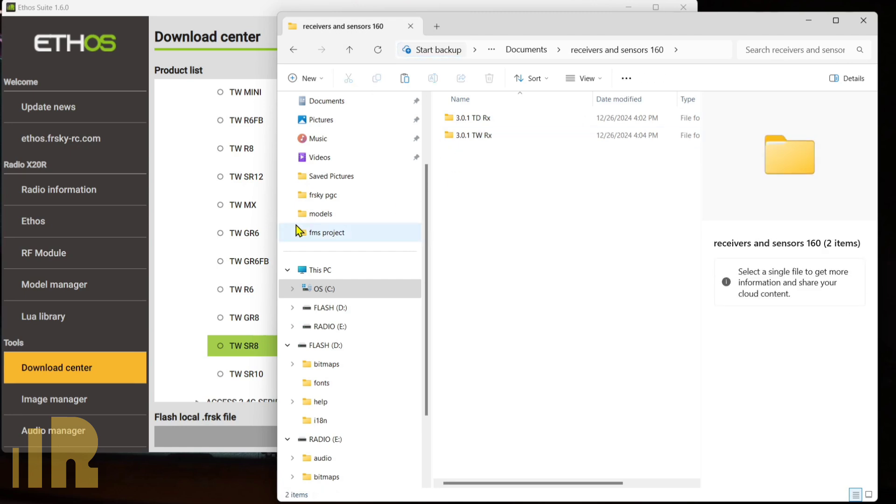
# Step: Switch to Ethos Suite and collapse the TW series in the download center's product list
pyautogui.click(208, 234)
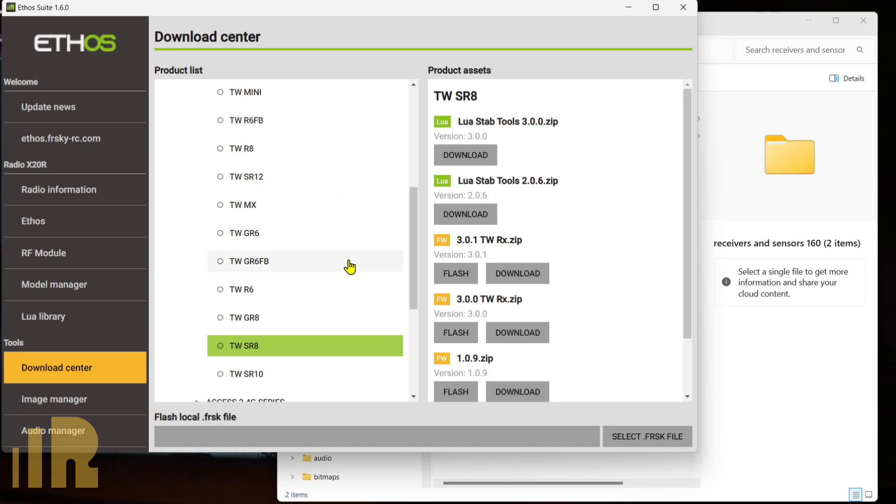
pyautogui.scroll(3, 351, 267)
pyautogui.scroll(2, 350, 267)
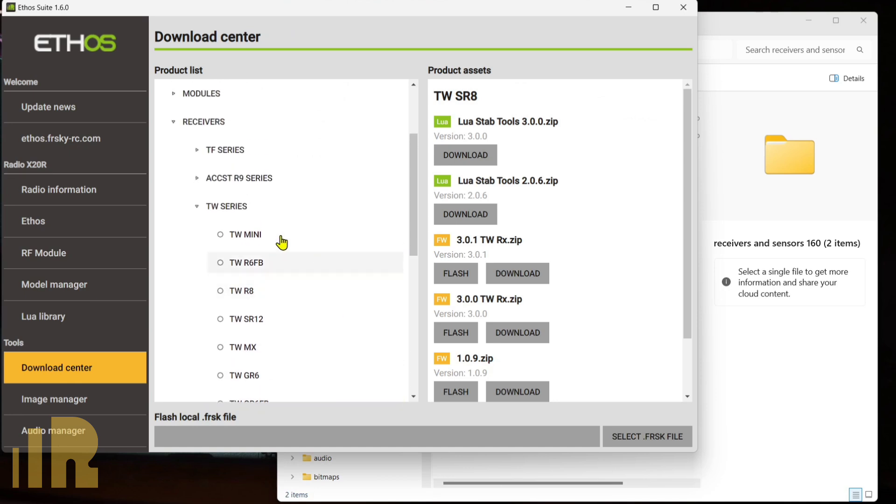
pyautogui.click(198, 207)
pyautogui.scroll(-1, 252, 199)
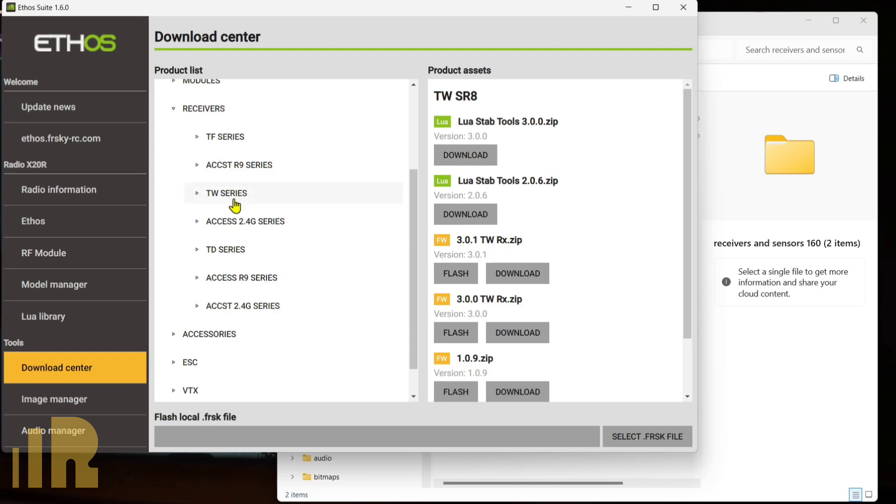
# Step: Show the product assets of the Archer Plus R8 from the Archer Plus series of the ACCESS 2.4G receivers
pyautogui.click(200, 223)
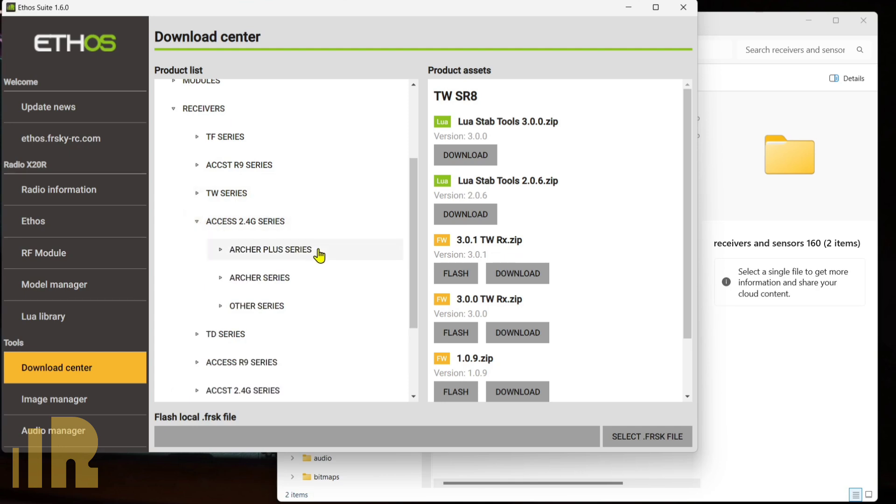
pyautogui.click(259, 256)
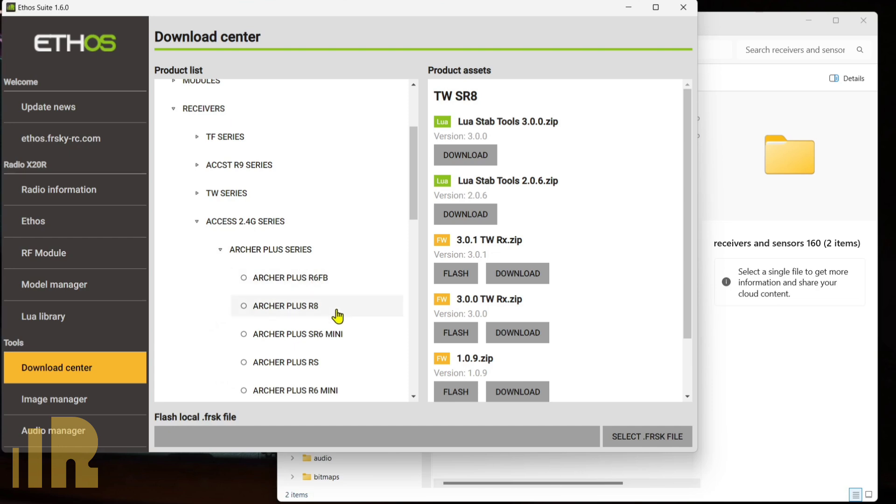
pyautogui.scroll(-5, 340, 344)
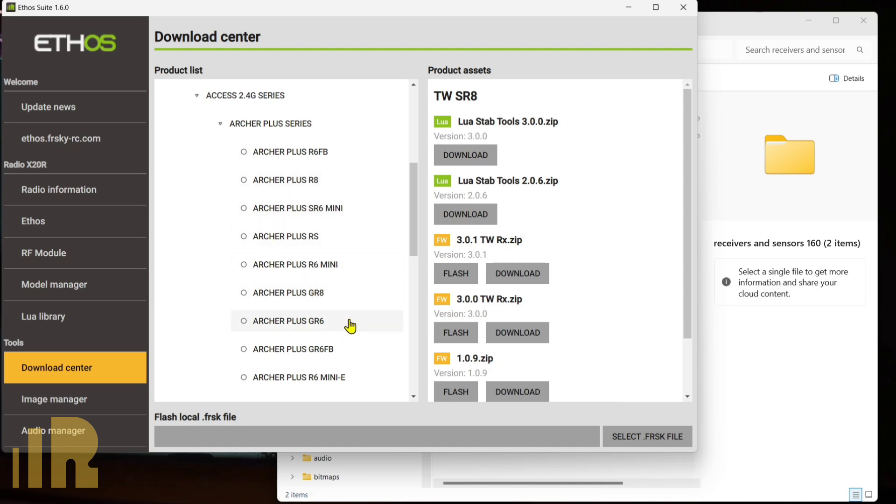
pyautogui.scroll(-1, 351, 316)
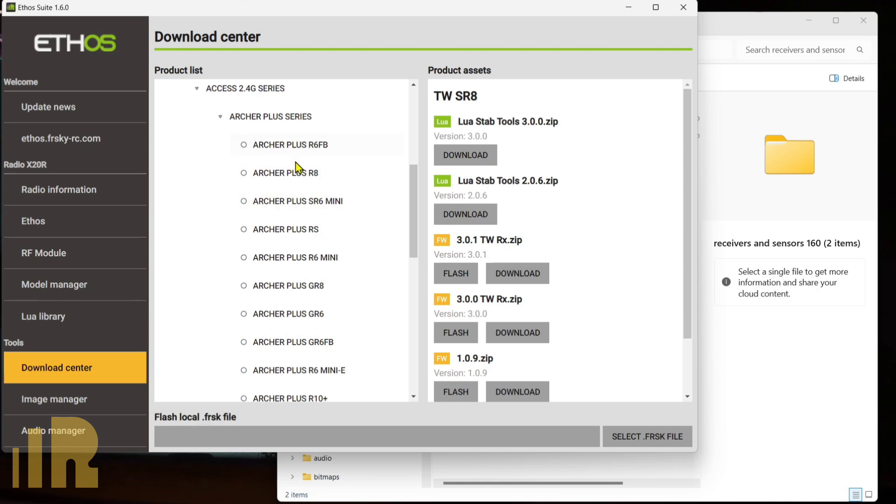
pyautogui.click(296, 176)
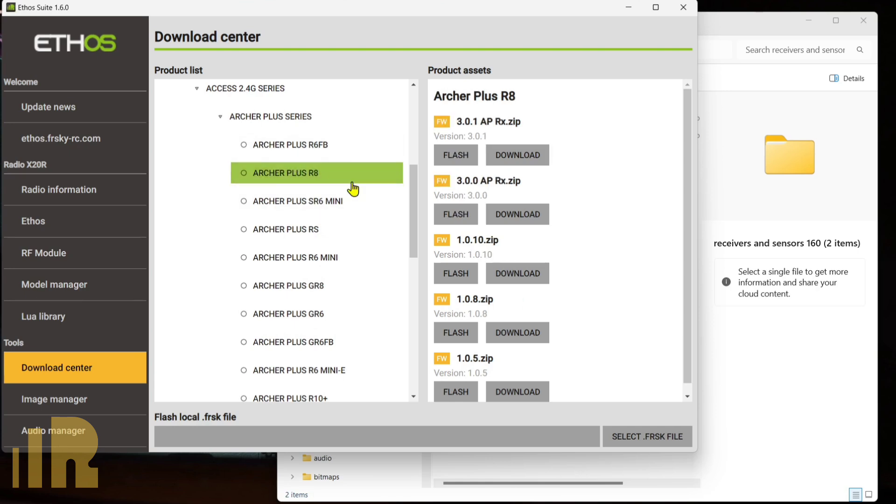
# Step: Download the Archer Plus R8 firmware 3.0.1 AP Rx.zip into the "receivers and sensors 160" folder and open that folder
pyautogui.click(519, 155)
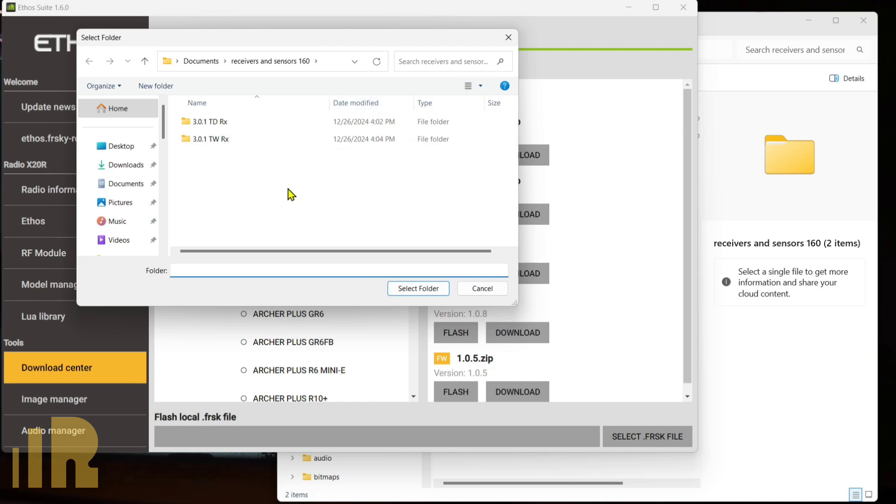
pyautogui.click(442, 289)
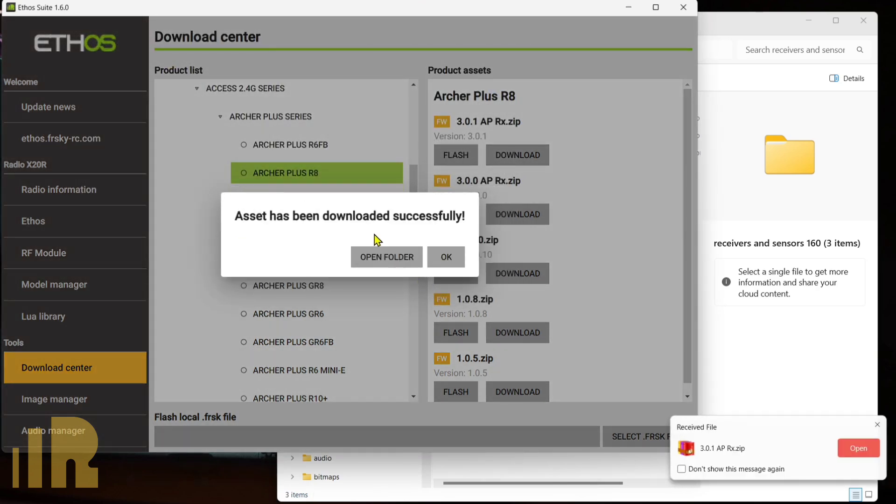
pyautogui.click(379, 257)
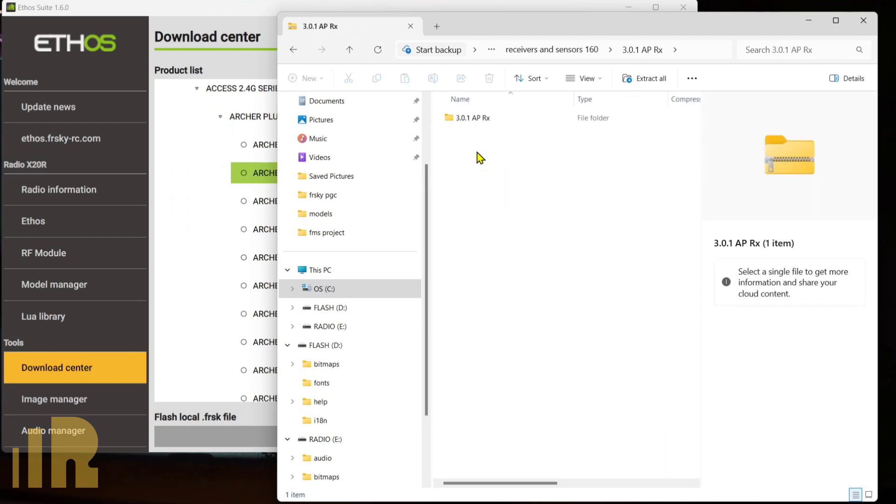
# Step: Copy the 3.0.1 AP Rx folder out of its zip archive into "receivers and sensors 160" and delete the archive
pyautogui.click(463, 122)
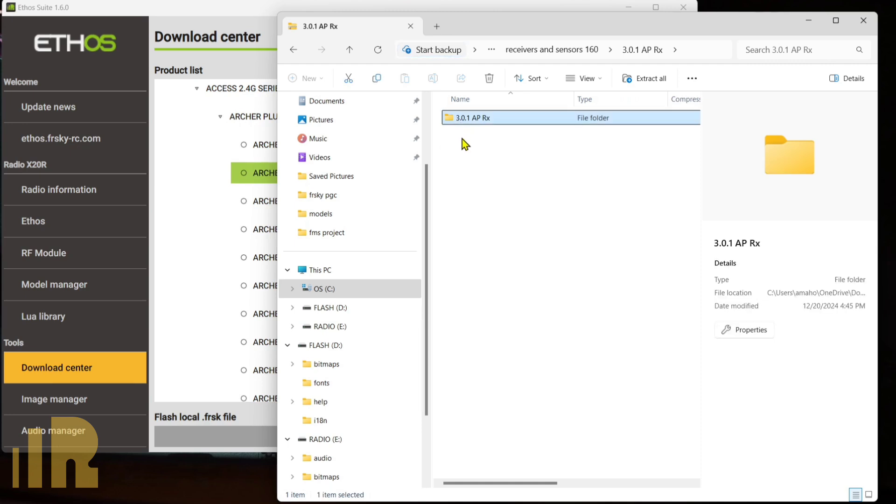
pyautogui.click(351, 54)
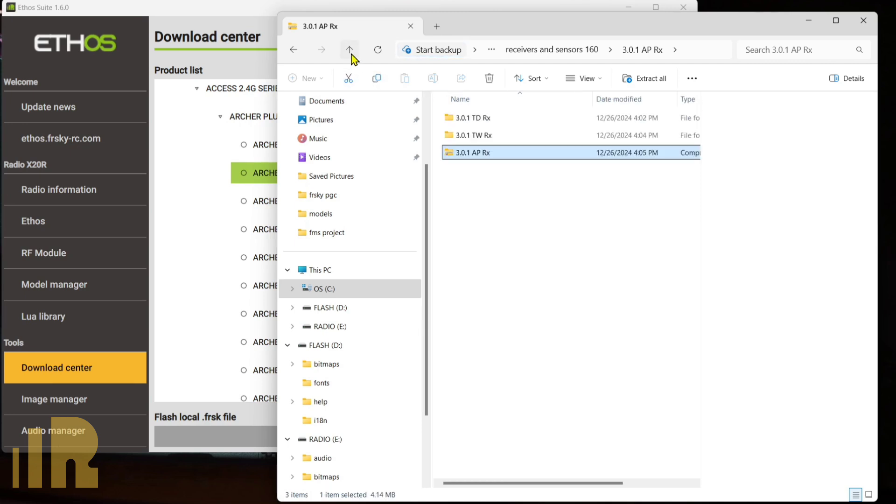
pyautogui.click(495, 200)
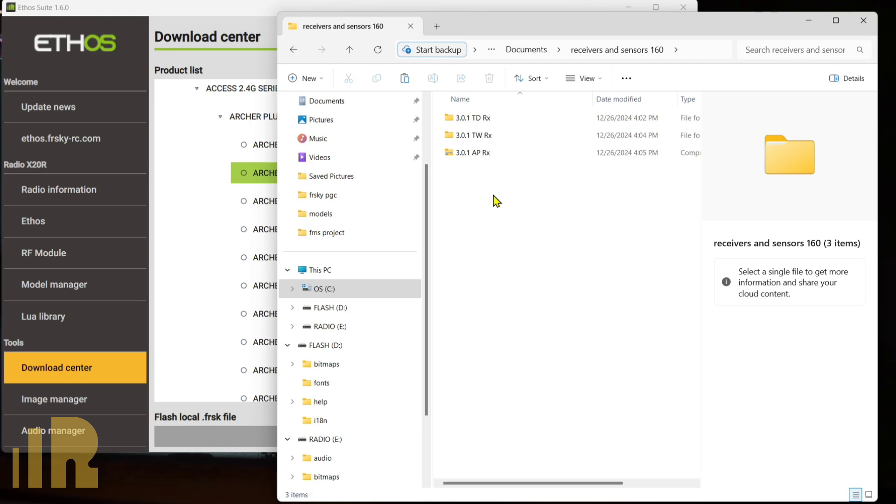
pyautogui.hotkey('ctrl', 'v')
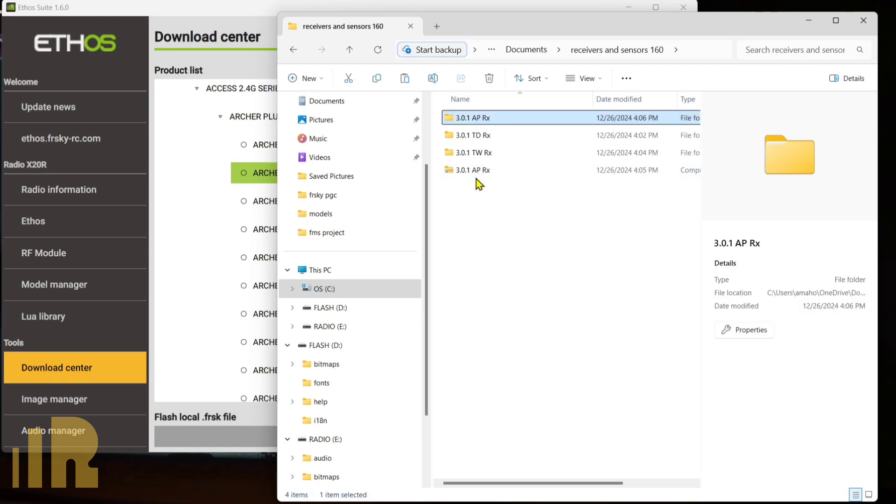
pyautogui.click(479, 183)
pyautogui.click(478, 175)
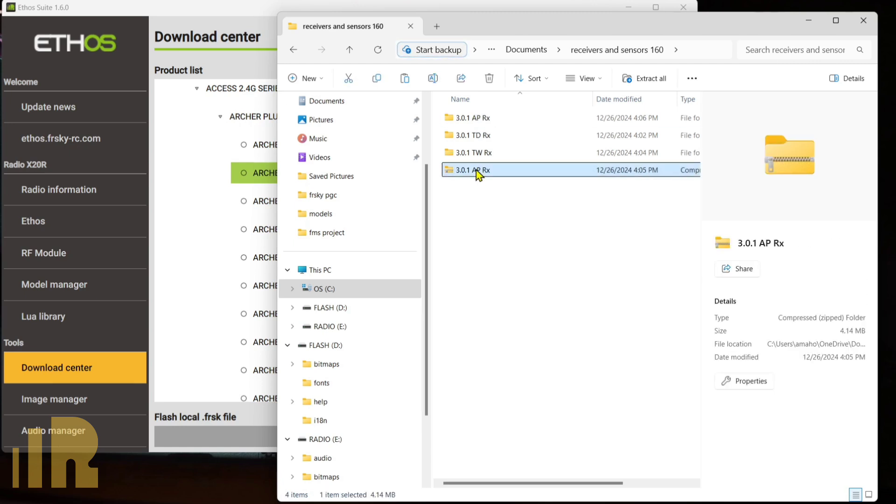
pyautogui.press('Delete')
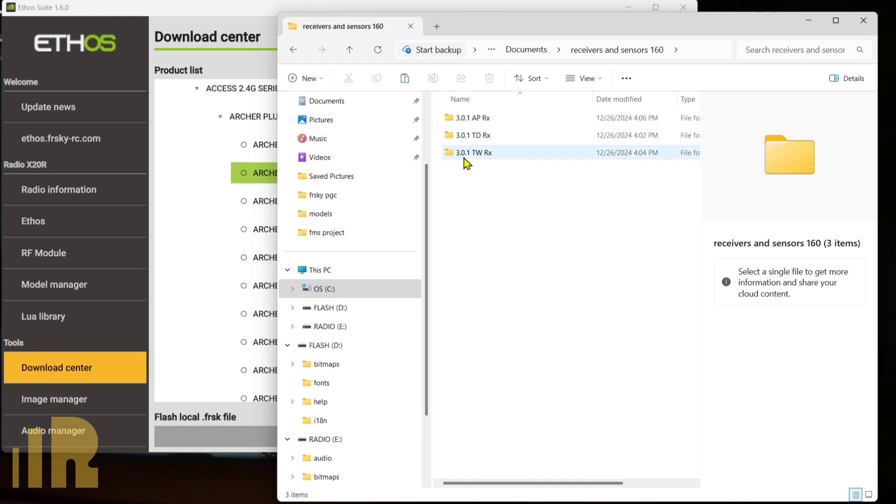
# Step: Examine the contents of the extracted 3.0.1 AP Rx folder, return to Documents and close the file window
pyautogui.click(477, 122)
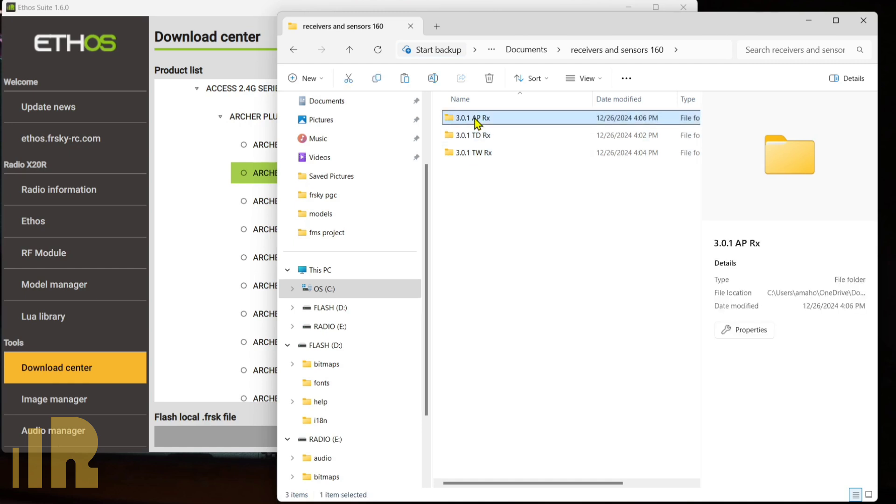
pyautogui.doubleClick(477, 123)
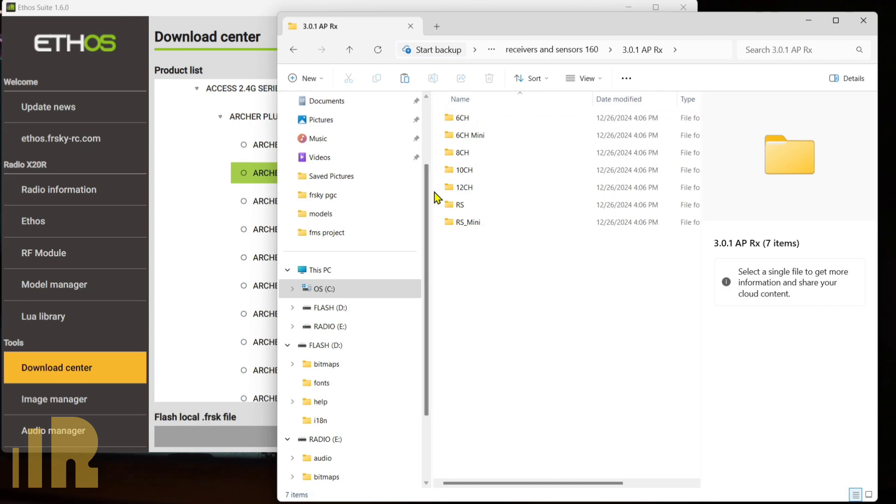
pyautogui.click(350, 51)
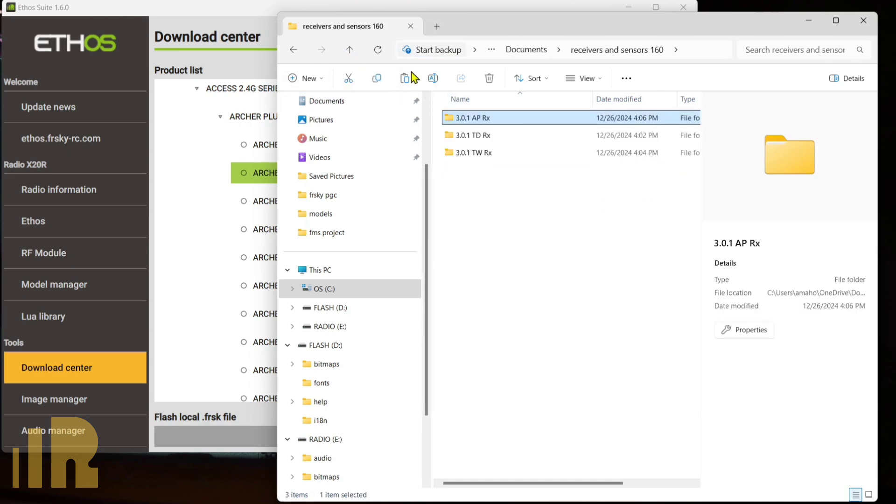
pyautogui.click(350, 50)
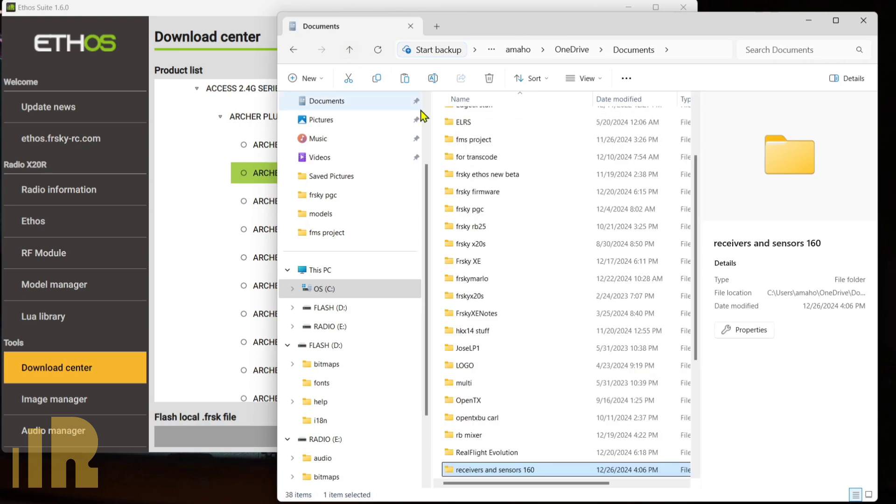
pyautogui.click(875, 19)
pyautogui.click(865, 21)
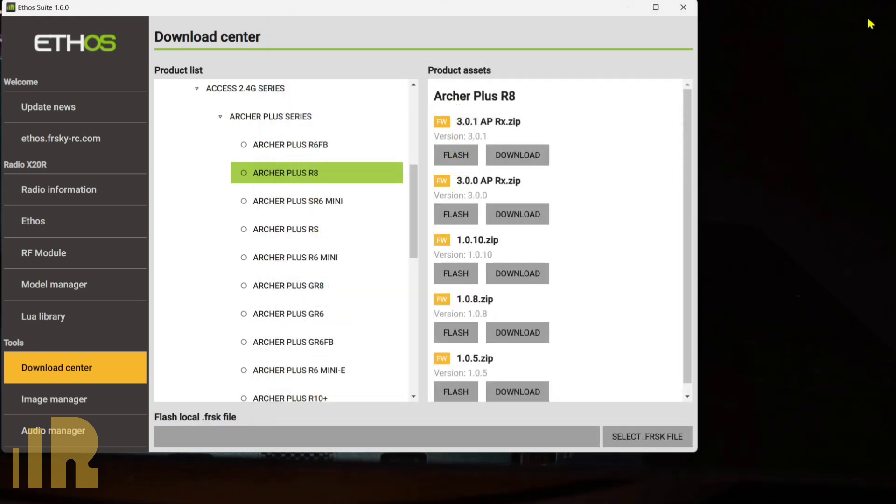
# Step: Check the firmware assets offered for the Archer Plus R6FB and the Archer Plus GR8
pyautogui.click(266, 146)
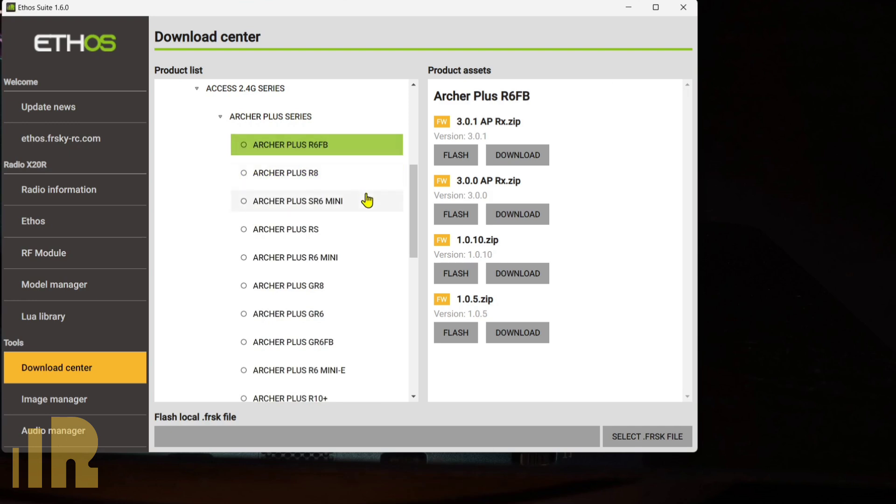
pyautogui.click(358, 292)
# Step: Show the product assets of the FLVS ADV from the battery voltage sensors
pyautogui.scroll(3, 359, 295)
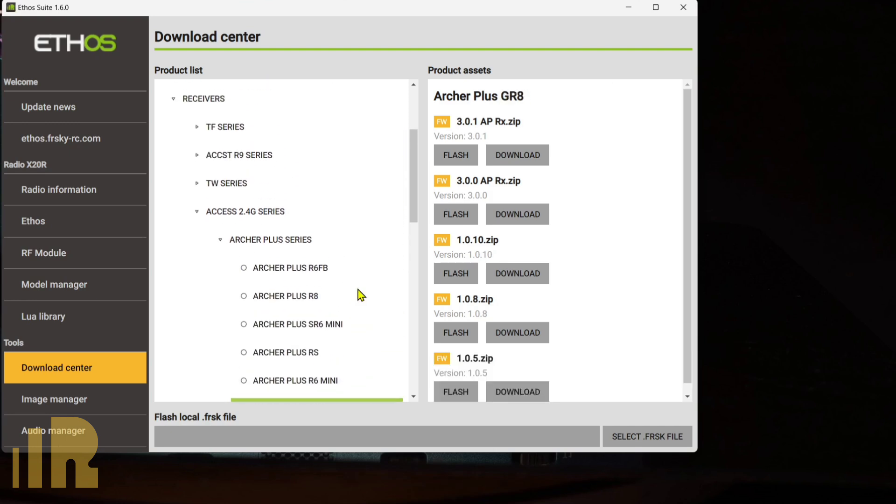
pyautogui.scroll(3, 358, 296)
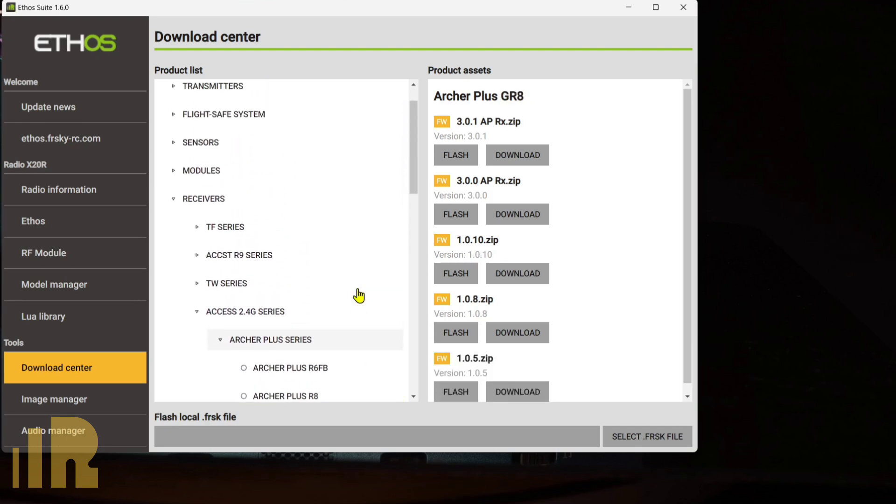
pyautogui.scroll(-1, 359, 295)
pyautogui.scroll(3, 360, 327)
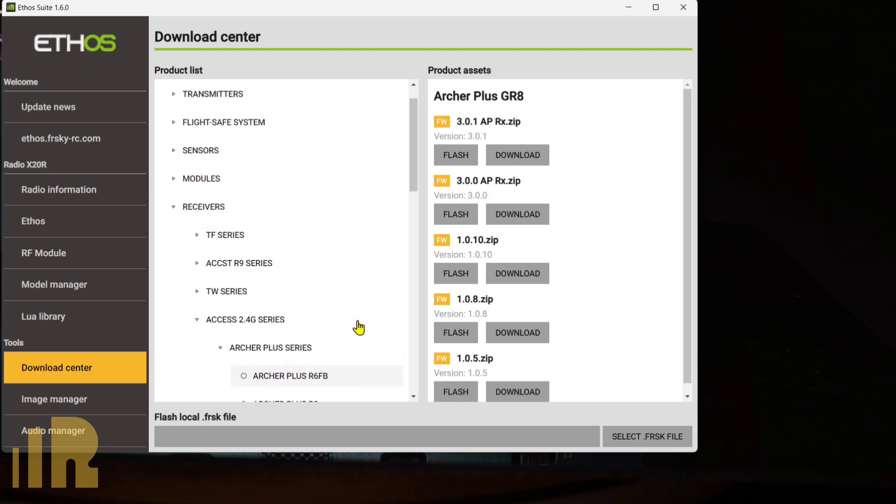
pyautogui.click(174, 154)
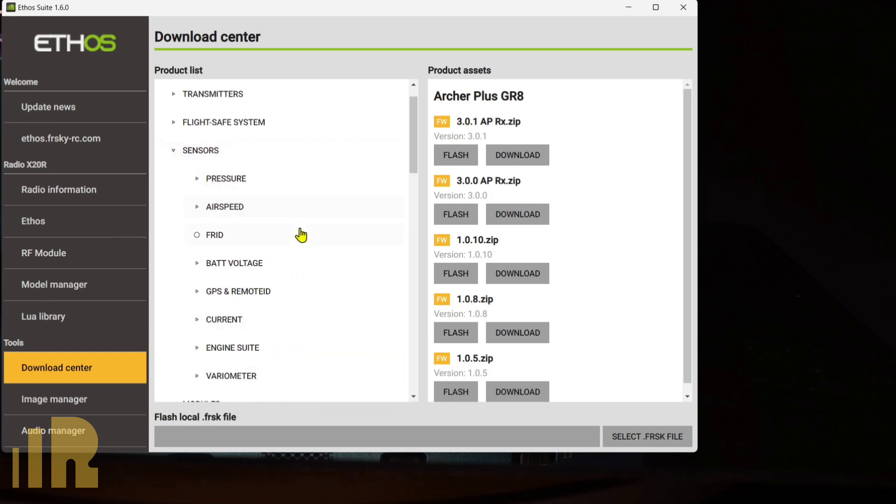
pyautogui.scroll(-1, 301, 233)
pyautogui.scroll(-1, 302, 233)
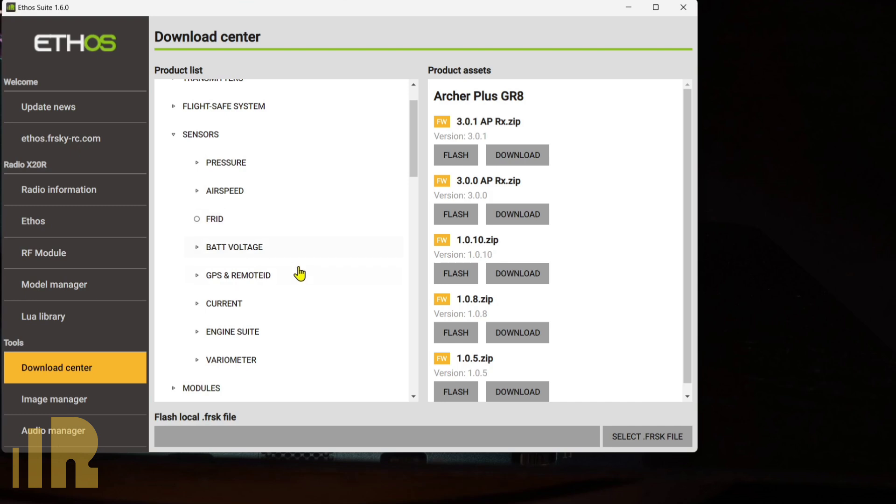
pyautogui.click(241, 249)
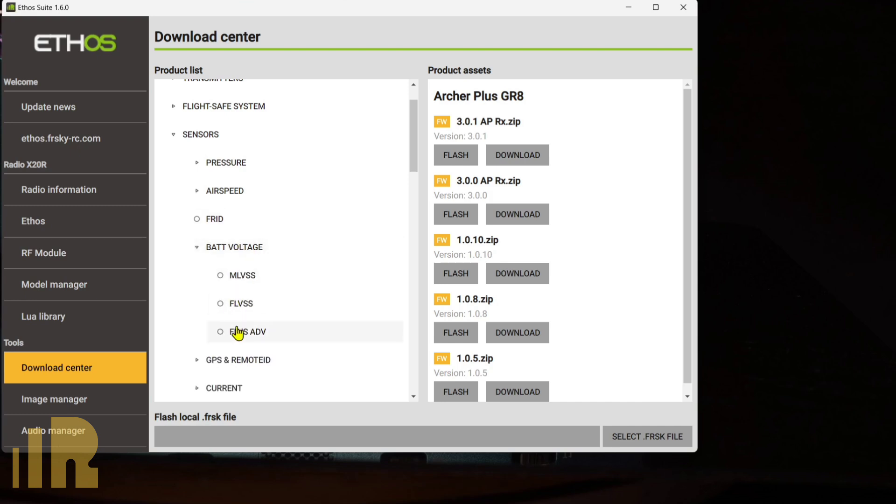
pyautogui.click(257, 338)
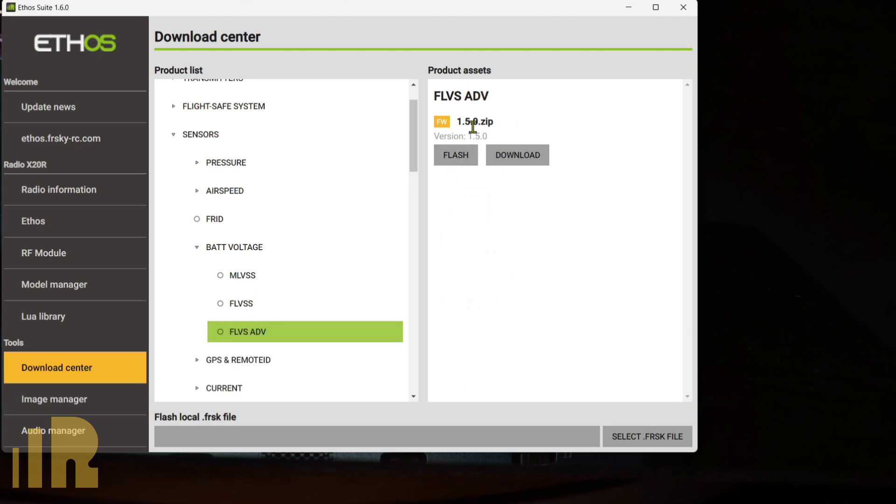
# Step: Download the FLVS ADV firmware 1.5.0.zip into the "receivers and sensors 160" folder and open that folder
pyautogui.click(515, 159)
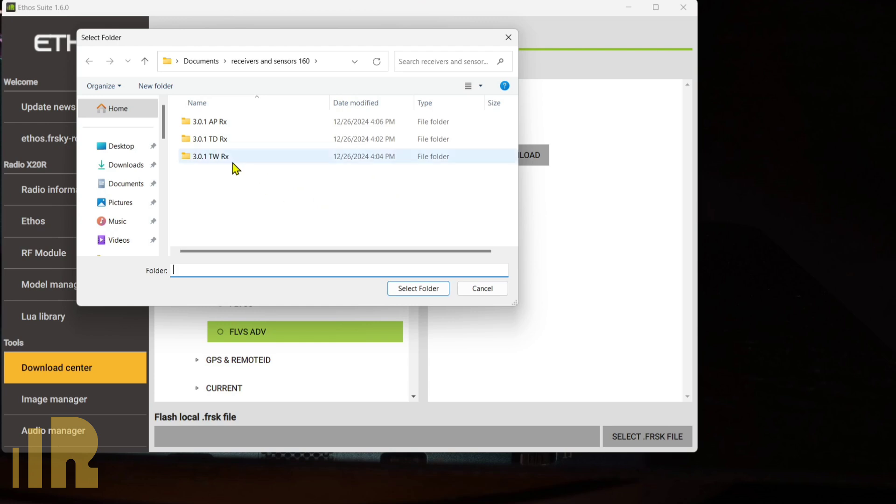
pyautogui.click(424, 286)
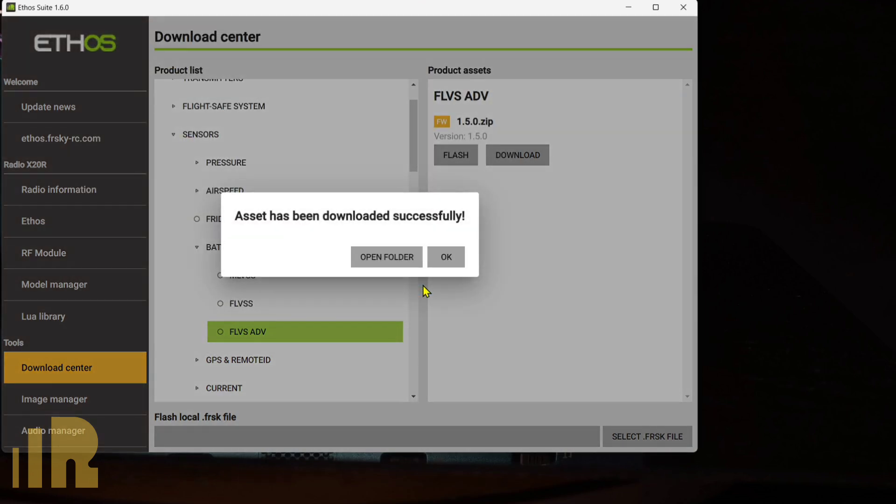
pyautogui.click(396, 264)
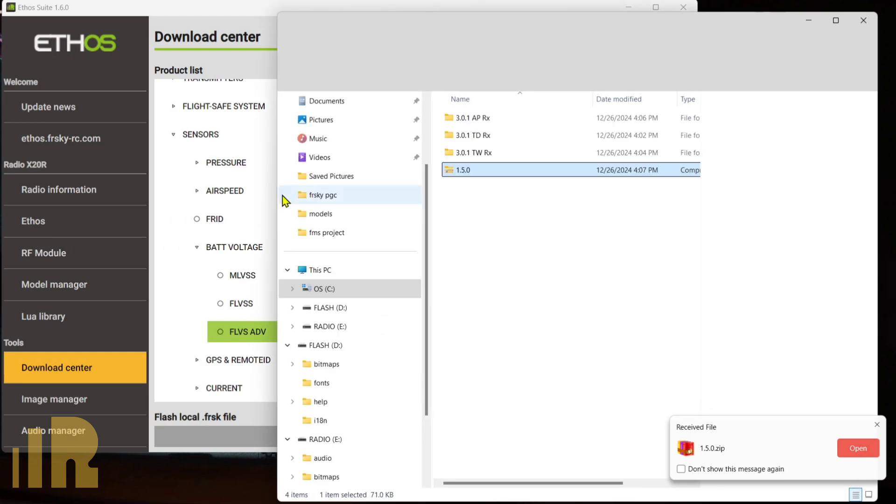
# Step: Copy the FW-FLVS_ADV_1.5 folder out of the 1.5.0 archive into "receivers and sensors 160" and delete the archive
pyautogui.doubleClick(464, 171)
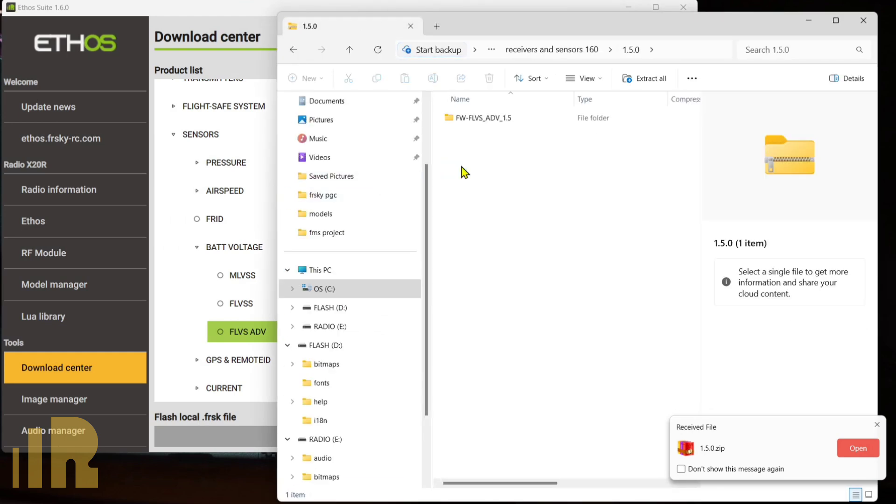
pyautogui.click(479, 120)
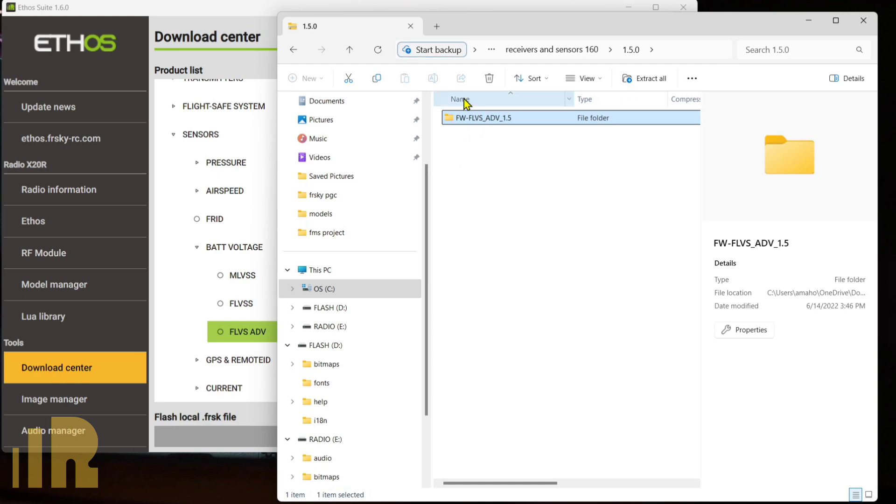
pyautogui.click(350, 50)
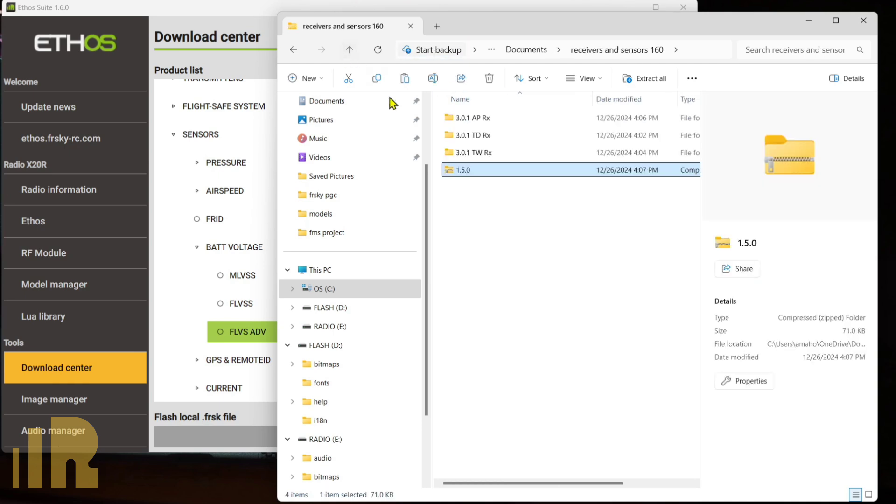
pyautogui.click(491, 196)
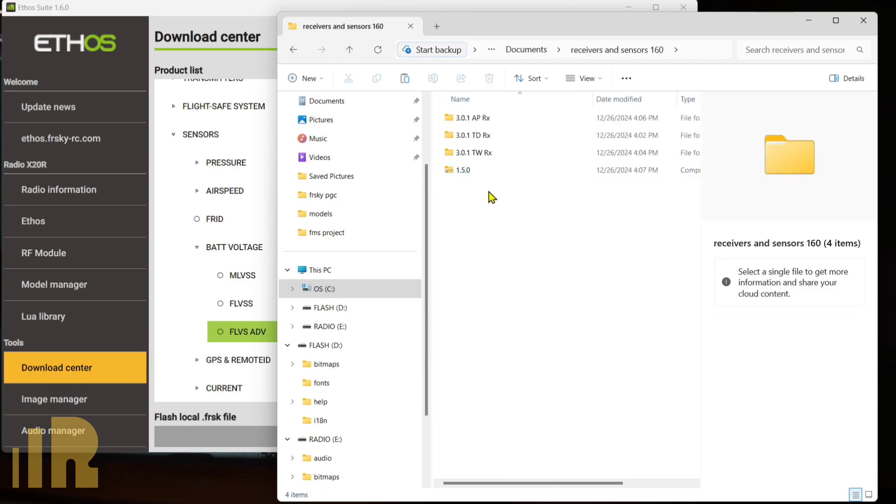
pyautogui.hotkey('ctrl', 'v')
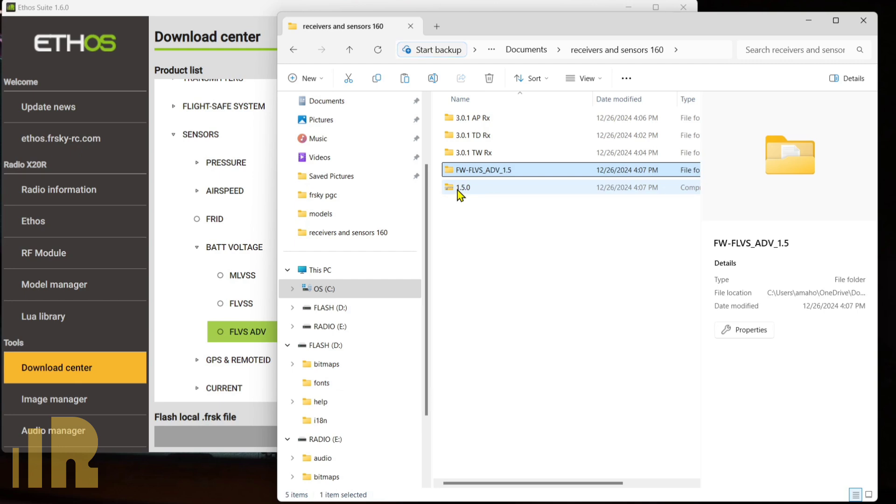
pyautogui.click(460, 189)
pyautogui.press('Delete')
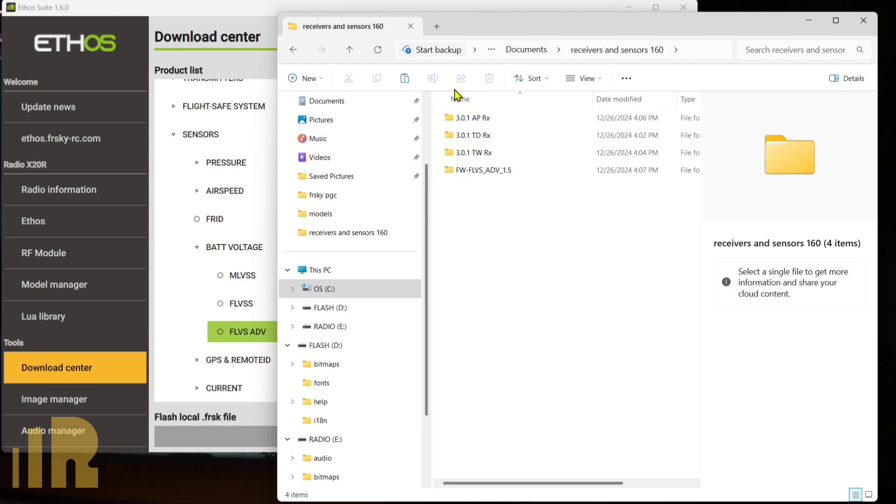
# Step: Copy the "receivers and sensors 160" folder from Documents into the Firmware folder on the RADIO (E:) drive
pyautogui.click(350, 51)
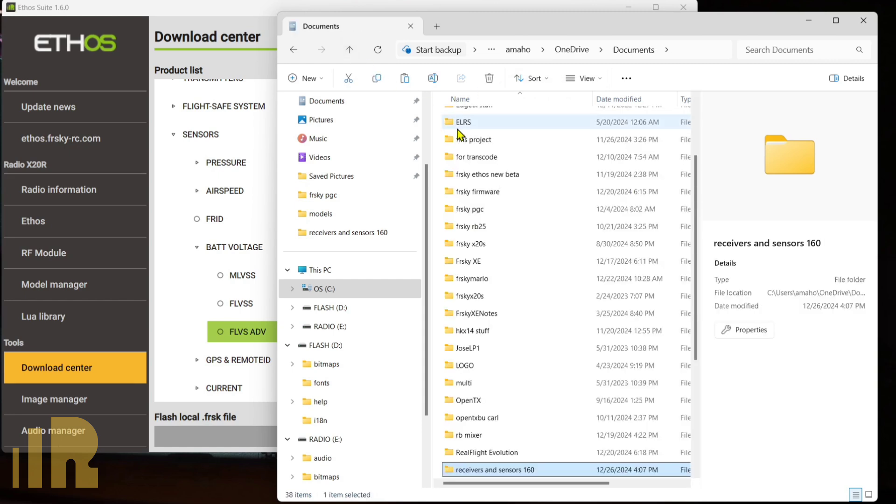
pyautogui.click(483, 471)
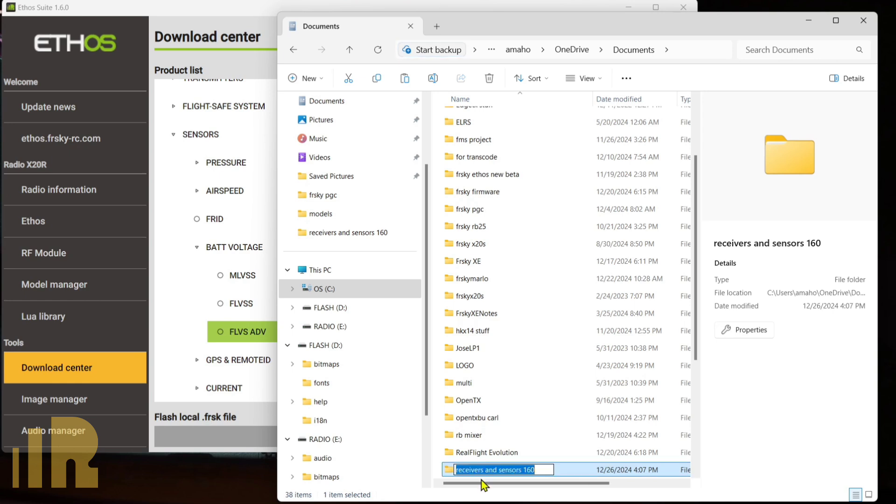
pyautogui.click(447, 471)
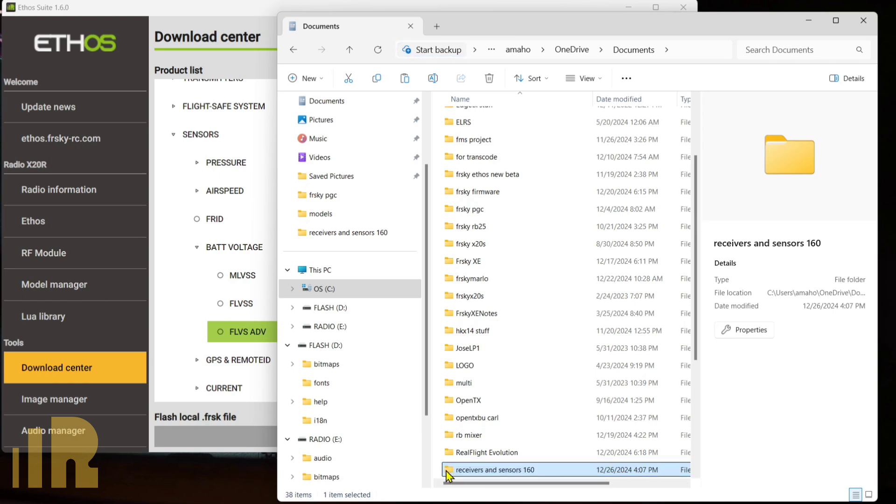
pyautogui.scroll(-2, 354, 451)
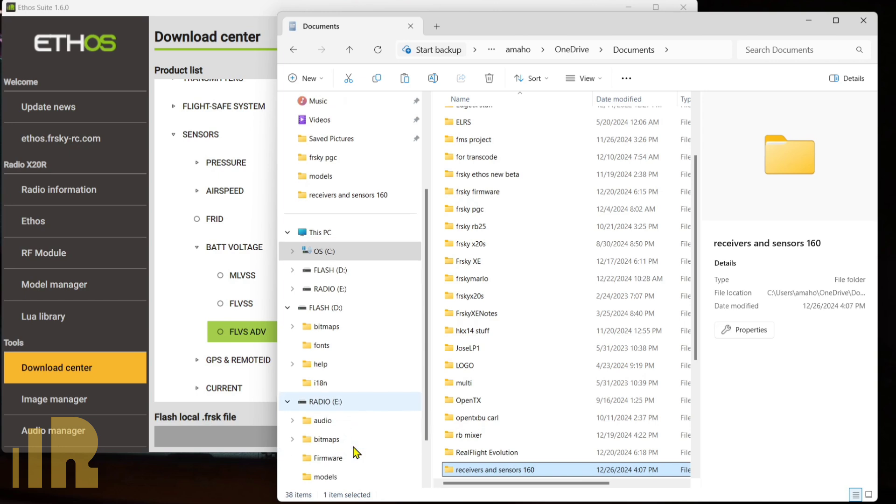
pyautogui.click(330, 463)
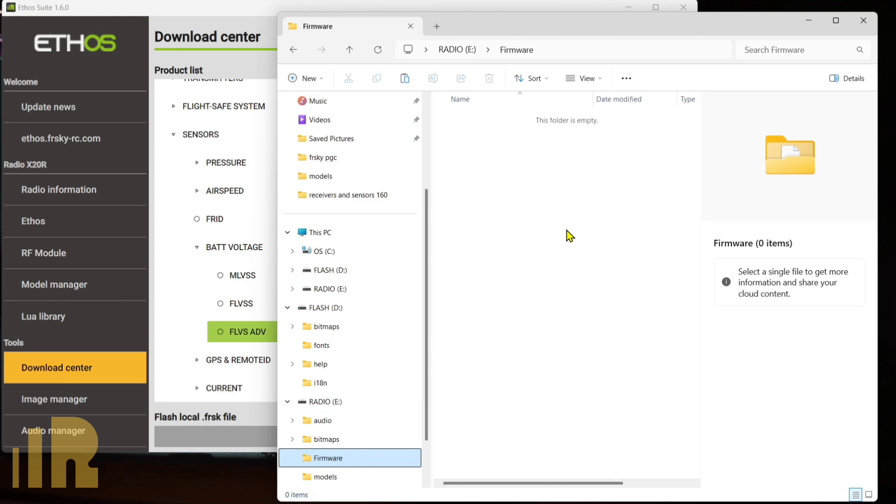
pyautogui.click(551, 150)
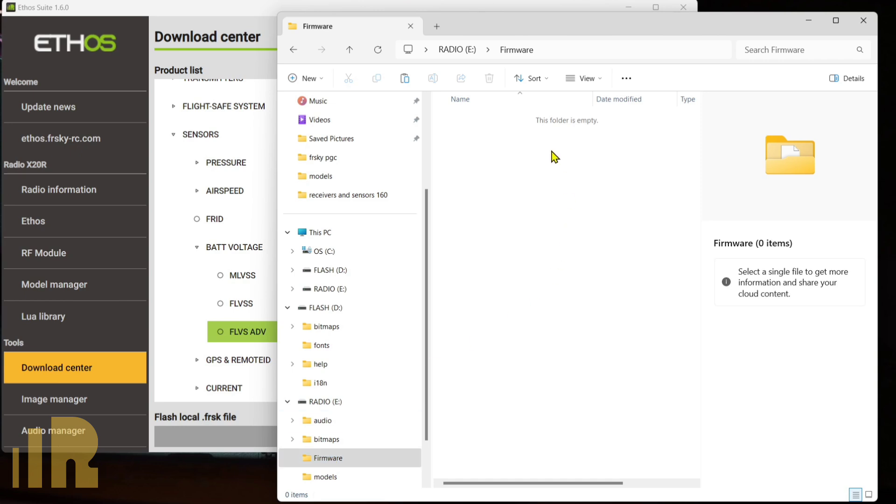
pyautogui.hotkey('ctrl', 'v')
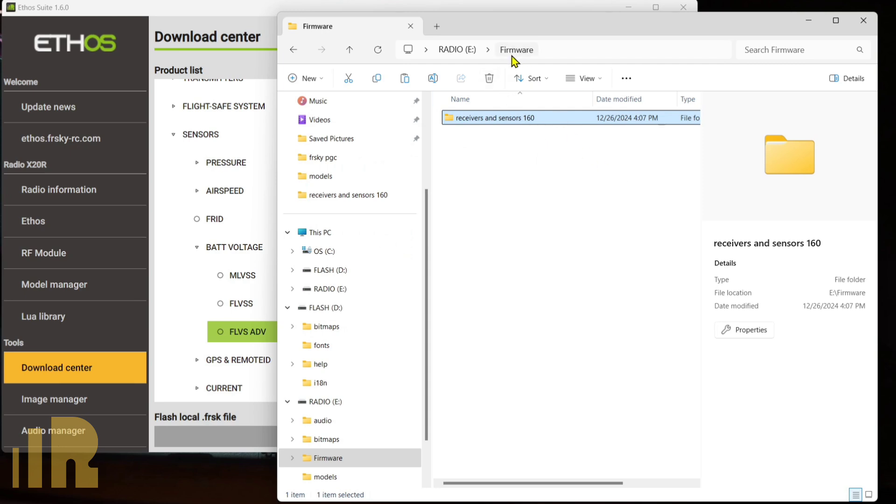
# Step: Check the contents of the copied "receivers and sensors 160" folder on the RADIO (E:) drive and return to Firmware
pyautogui.click(328, 459)
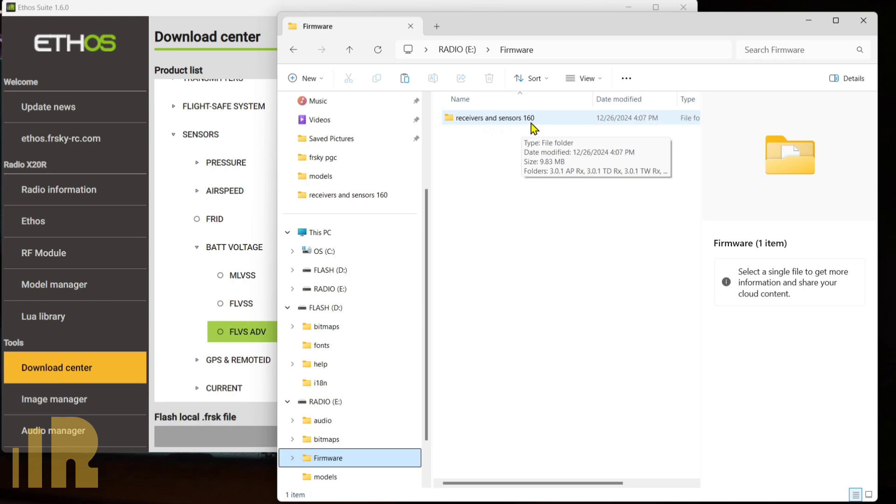
pyautogui.doubleClick(501, 123)
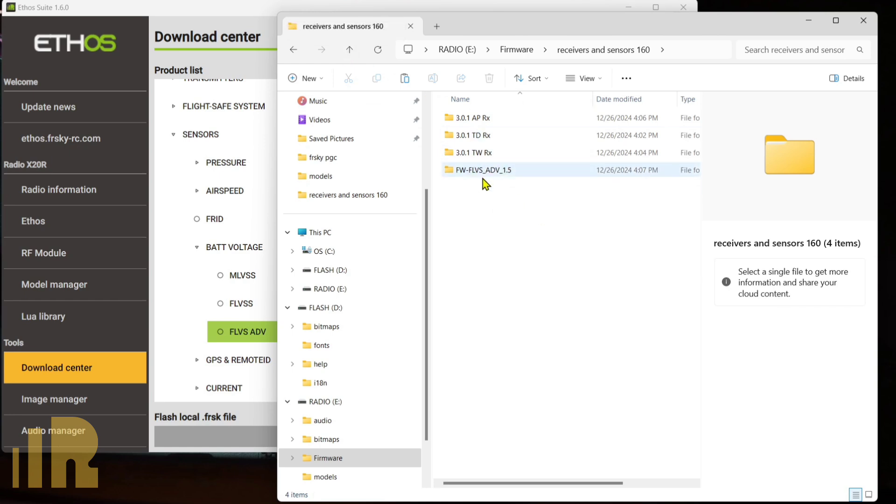
pyautogui.click(348, 49)
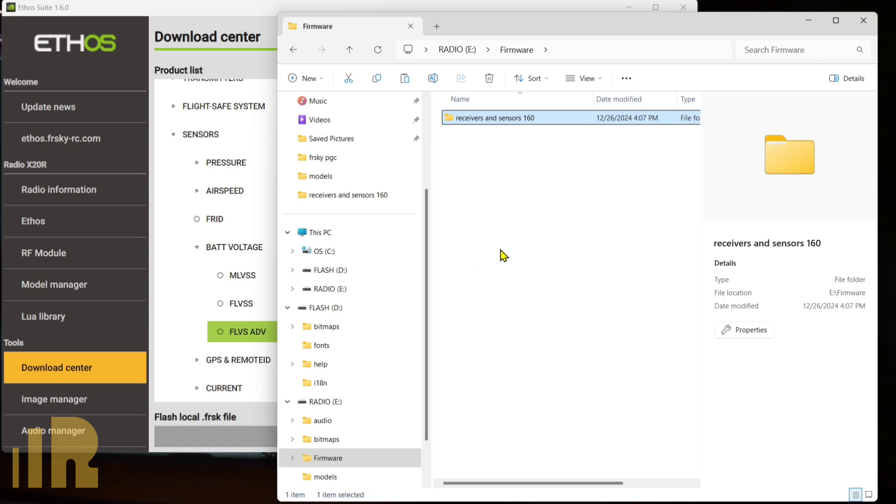
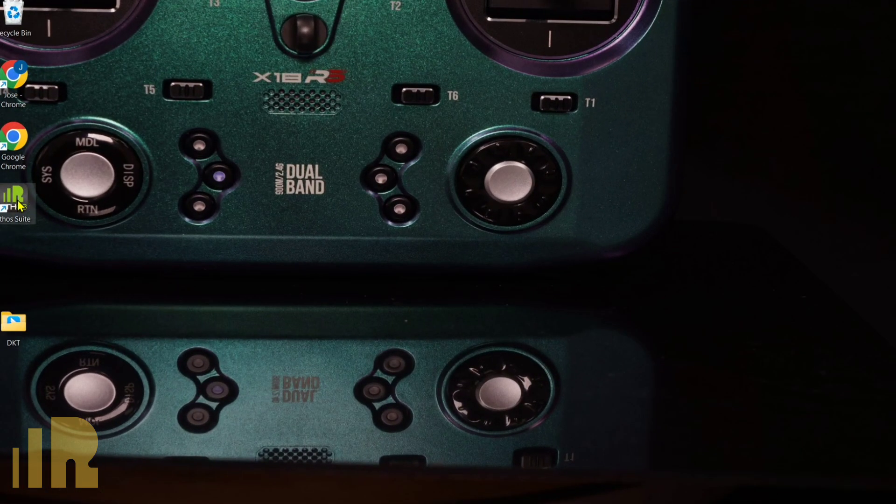
# Step: Launch Ethos Suite and show the download center's product assets for the GPS sensor under GPS & RemoteID in a maximized window
pyautogui.doubleClick(18, 205)
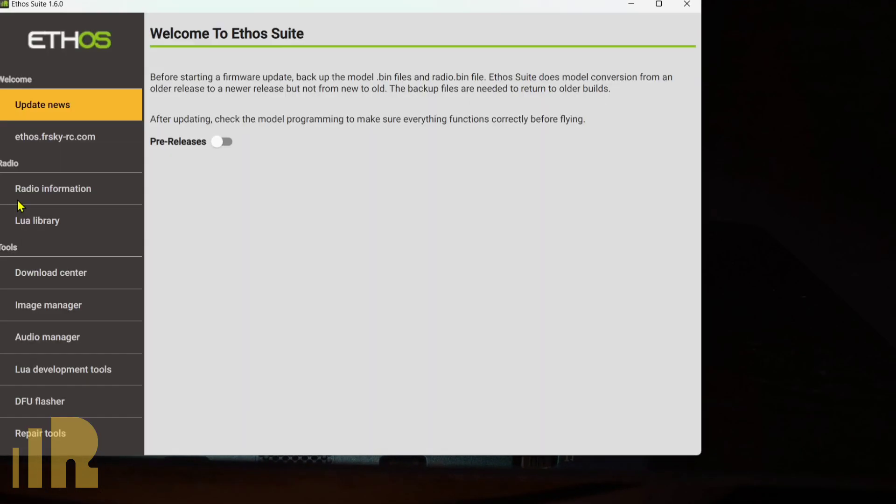
pyautogui.click(45, 278)
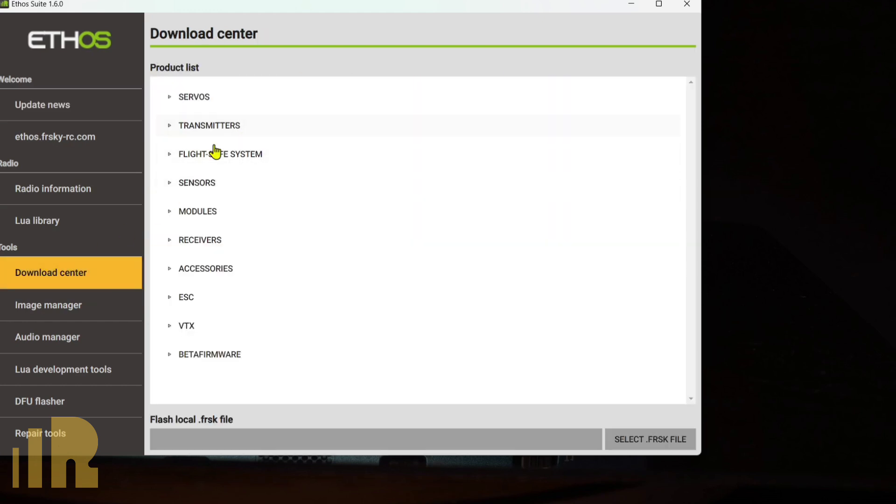
pyautogui.click(196, 185)
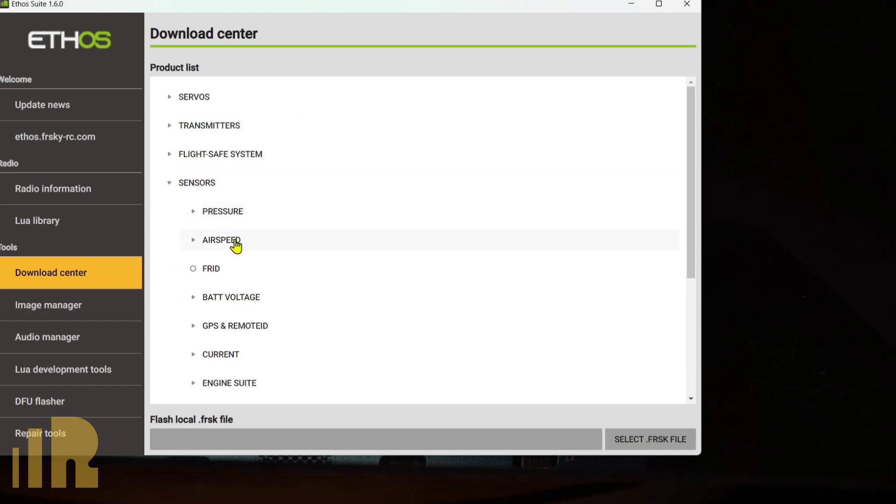
pyautogui.click(233, 333)
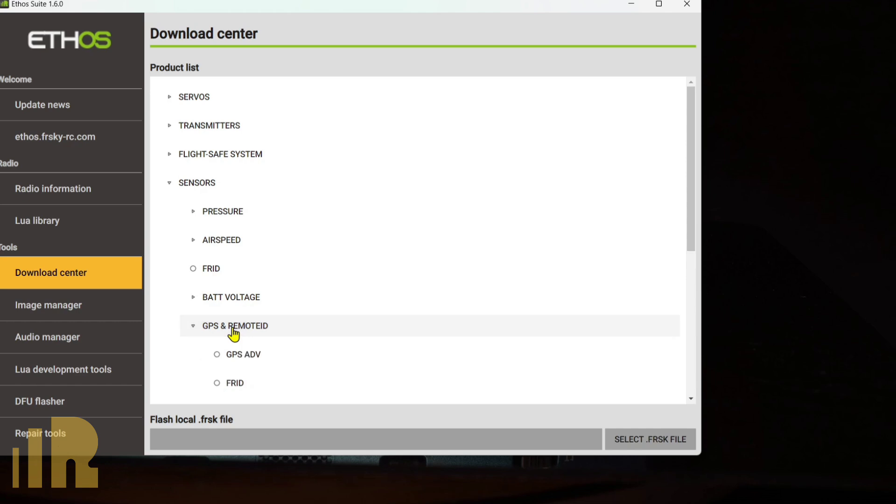
pyautogui.scroll(-2, 284, 344)
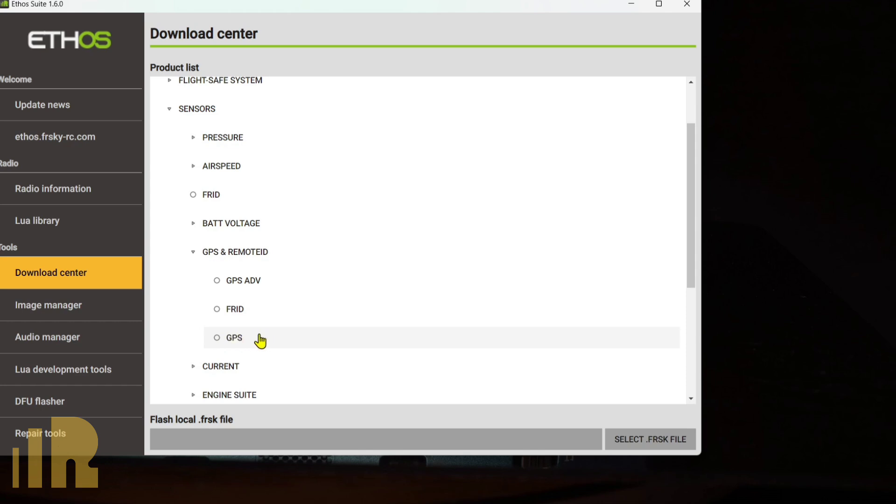
pyautogui.click(226, 344)
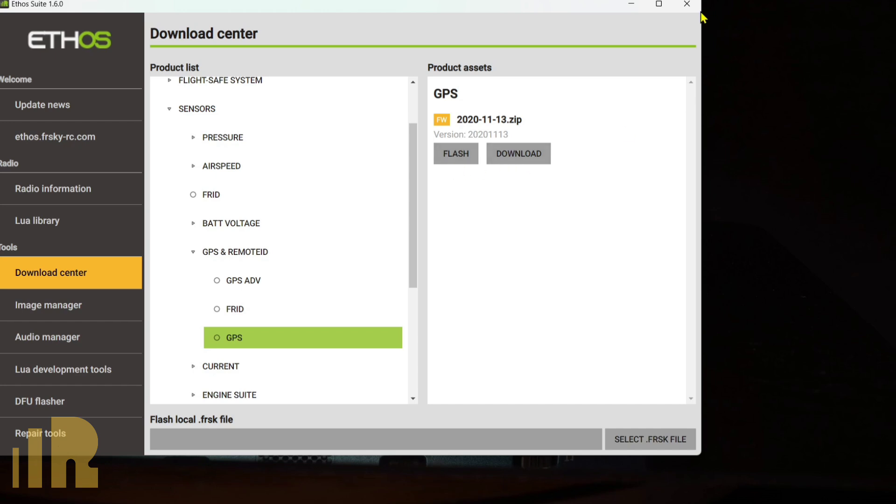
pyautogui.click(662, 7)
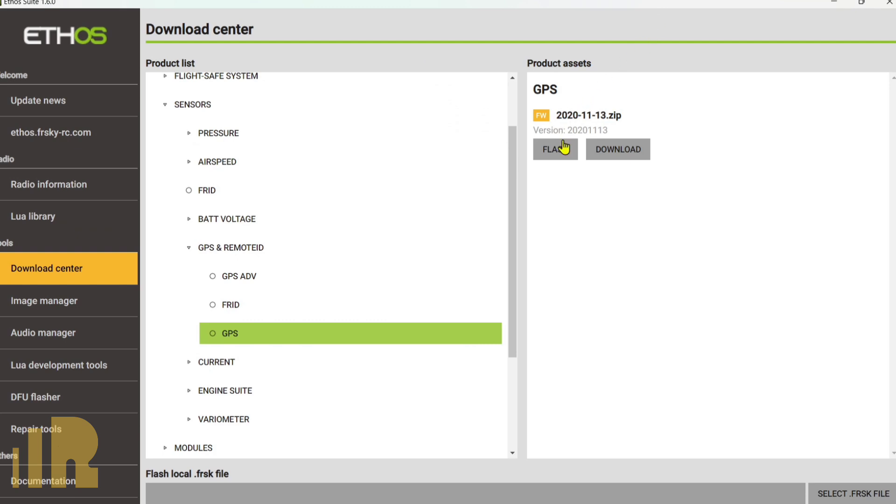
# Step: Download the GPS firmware 2020-11-13.zip into the "receivers and sensors 160" folder and open that folder
pyautogui.click(623, 160)
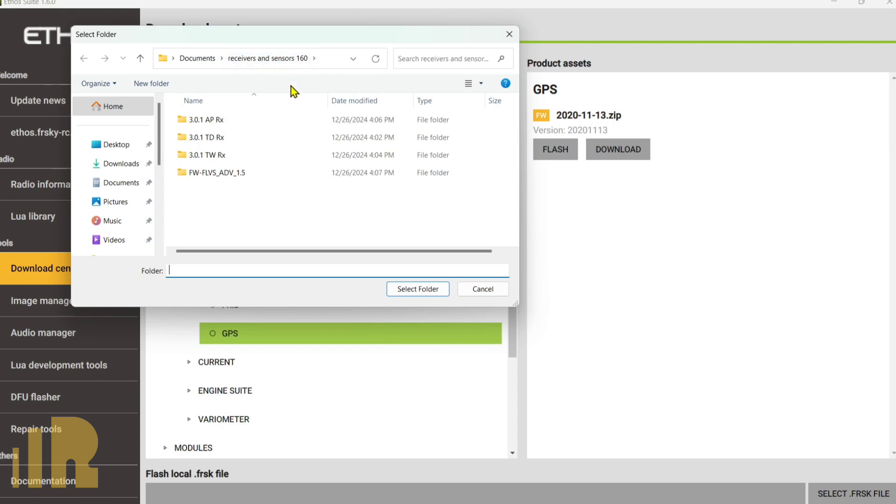
pyautogui.click(410, 289)
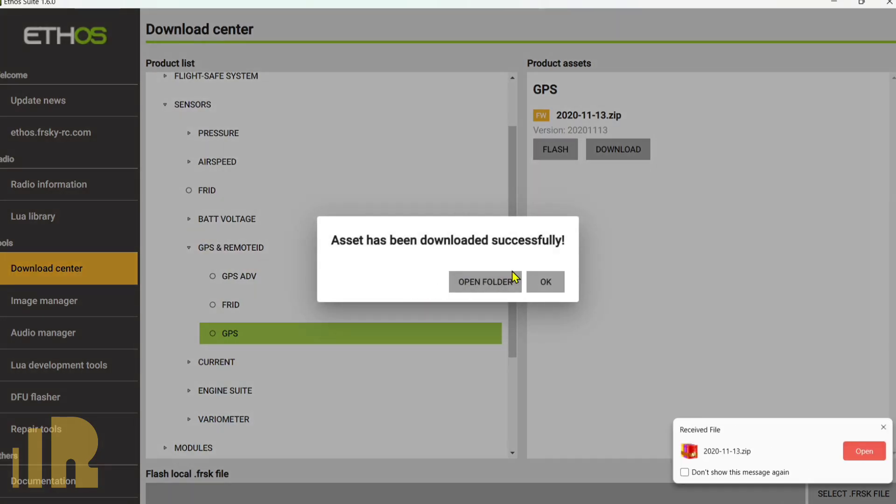
pyautogui.click(485, 282)
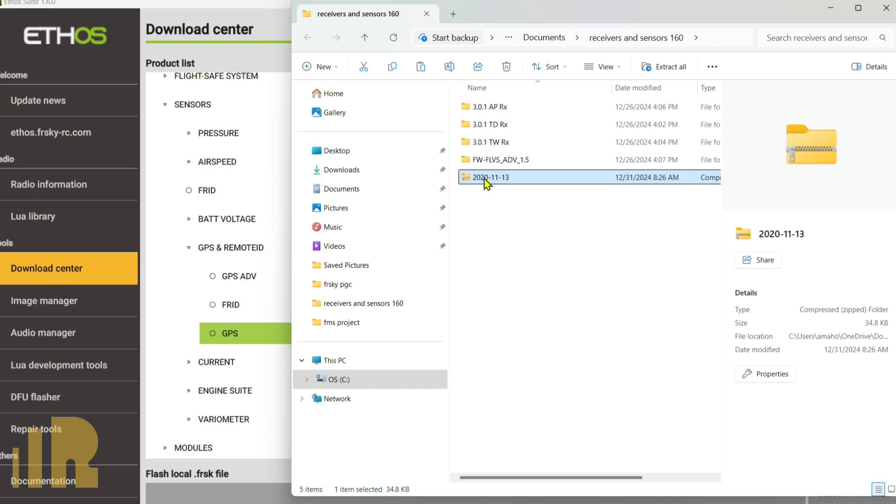
# Step: Copy GPS_V20201113.frk and the readme from the 2020-11-13 archive and return to its parent folder
pyautogui.doubleClick(487, 179)
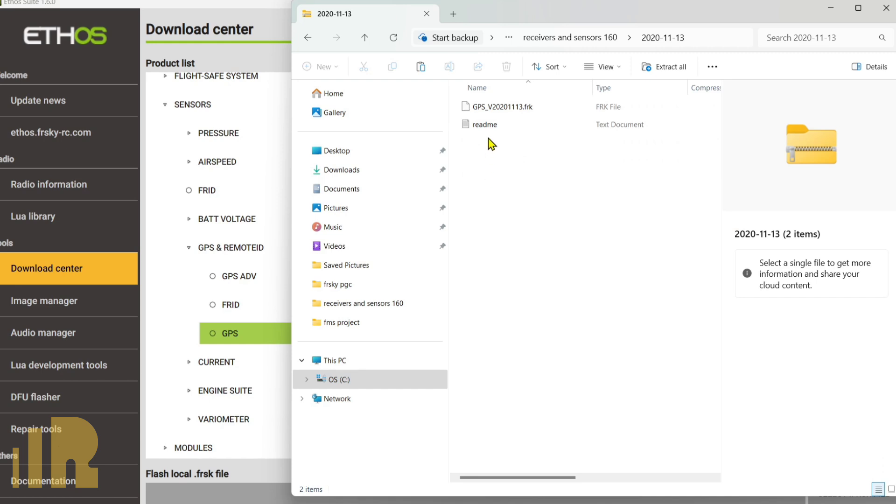
pyautogui.click(488, 112)
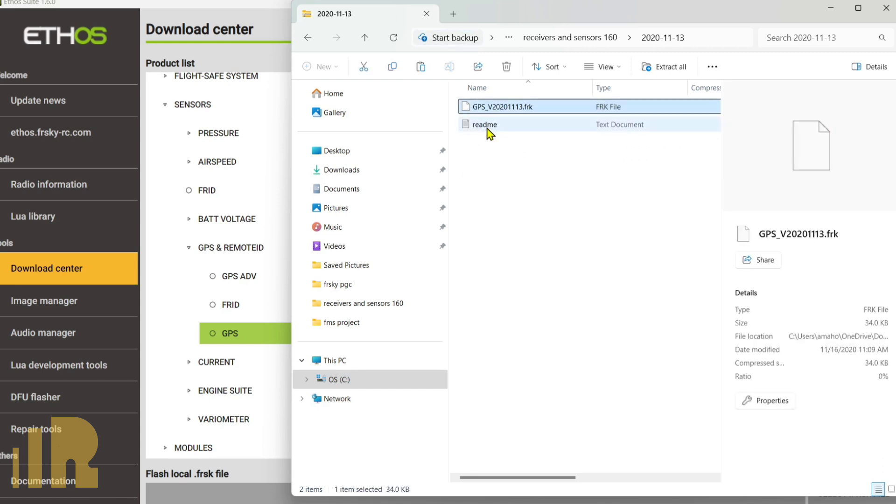
pyautogui.keyDown('shift'); pyautogui.click(489, 126); pyautogui.keyUp('shift')
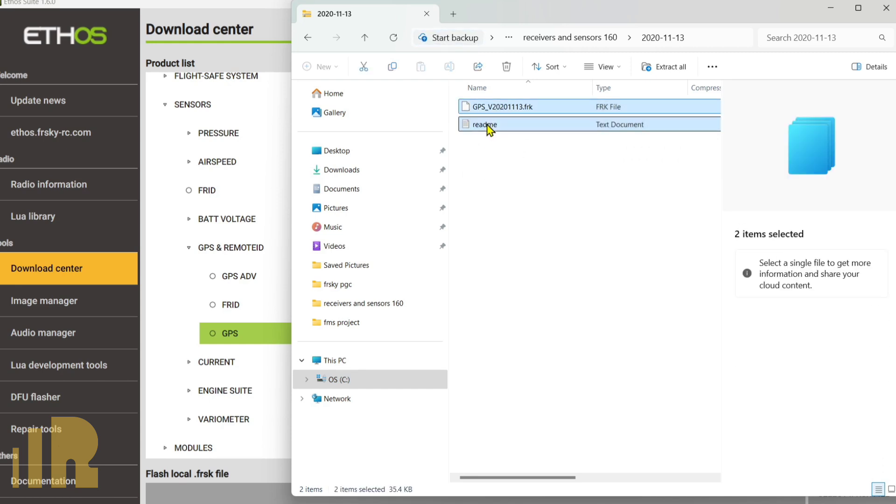
pyautogui.click(365, 39)
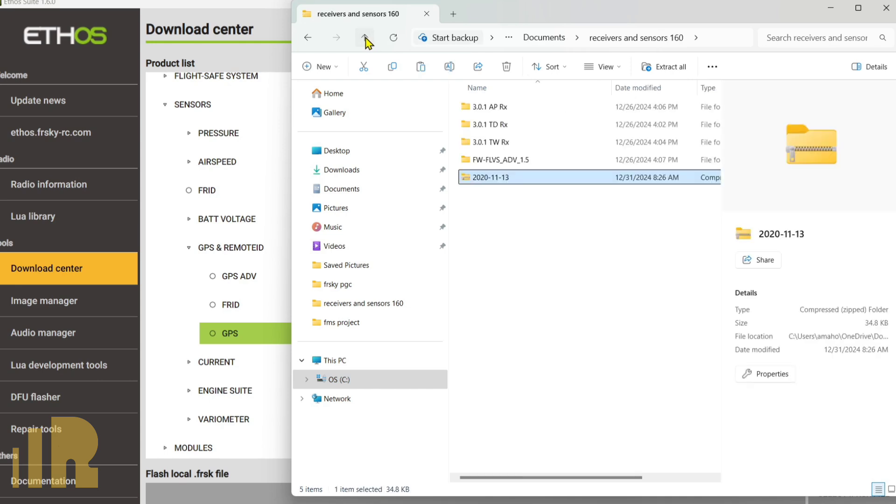
# Step: Create a folder named "gps 2020-11-13" inside "receivers and sensors 160"
pyautogui.click(488, 195)
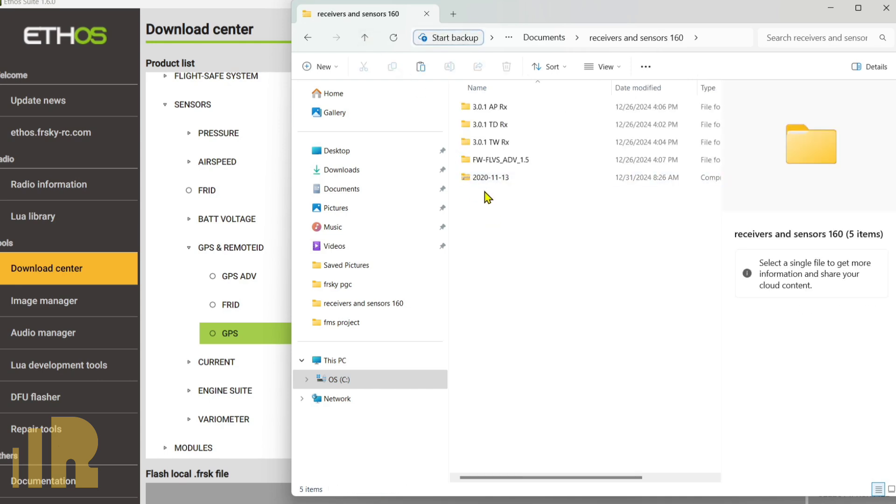
pyautogui.rightClick(489, 198)
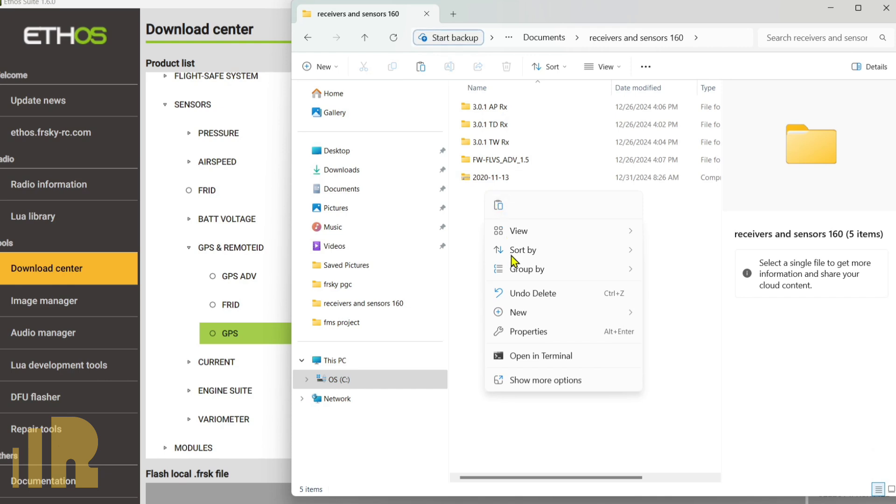
pyautogui.moveTo(527, 320)
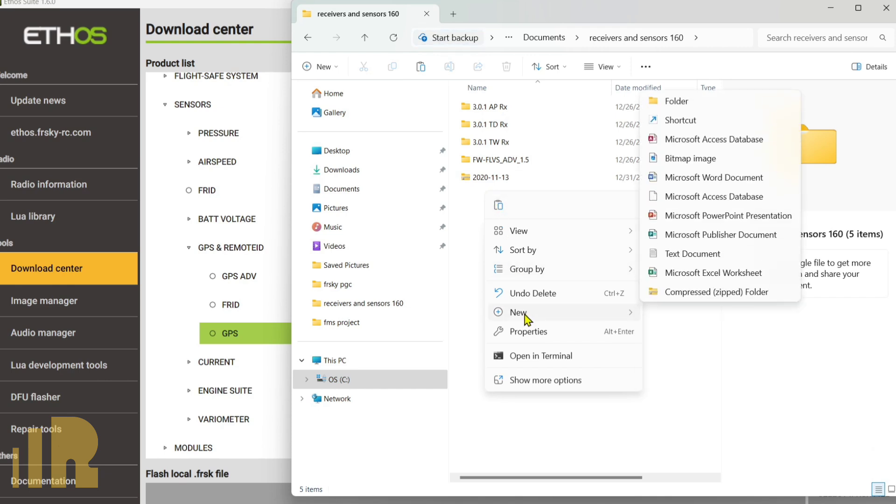
pyautogui.click(682, 106)
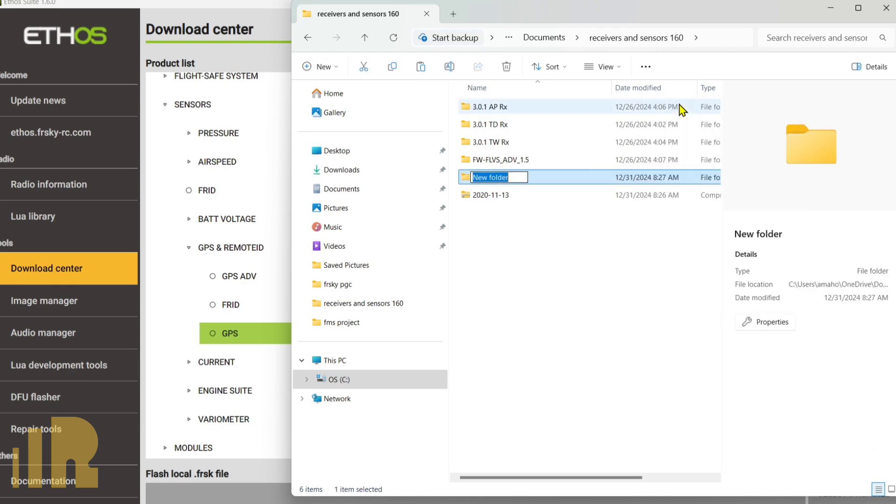
pyautogui.write('gps')
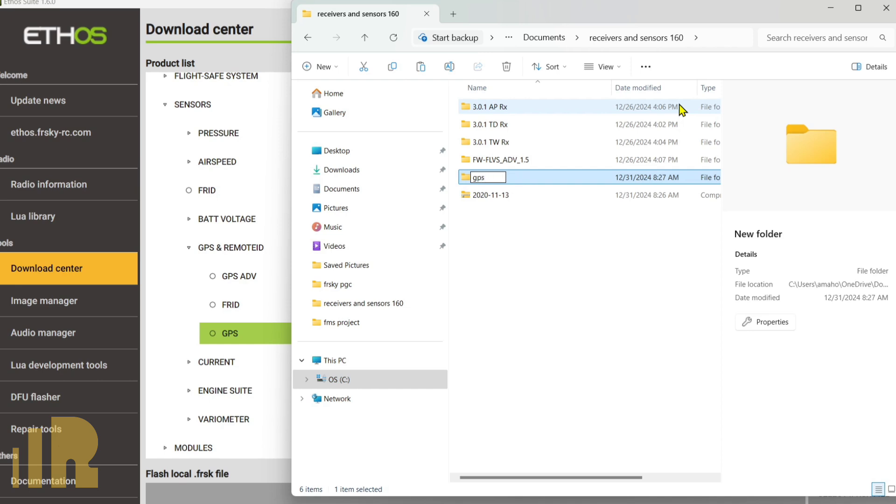
pyautogui.write(' 2020-11-13')
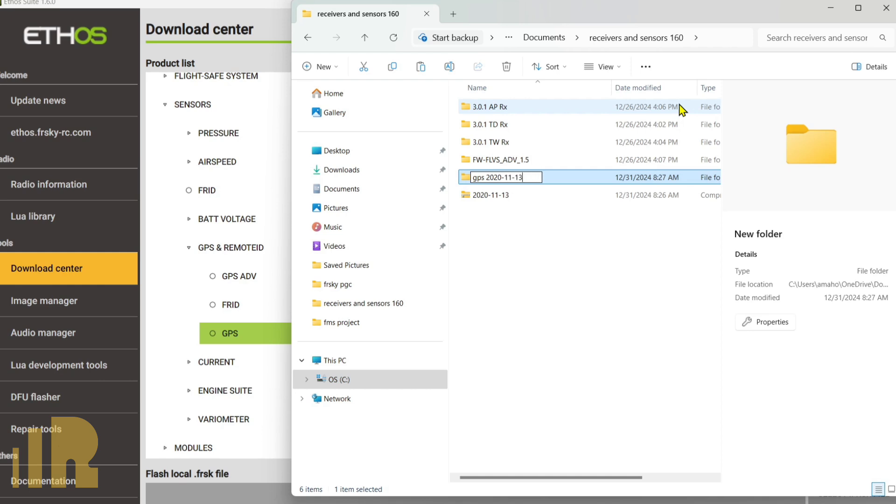
pyautogui.press('Return')
pyautogui.click(613, 260)
# Step: Paste the copied GPS firmware and readme into the "gps 2020-11-13" folder and delete the 2020-11-13 zip from its parent folder
pyautogui.click(491, 178)
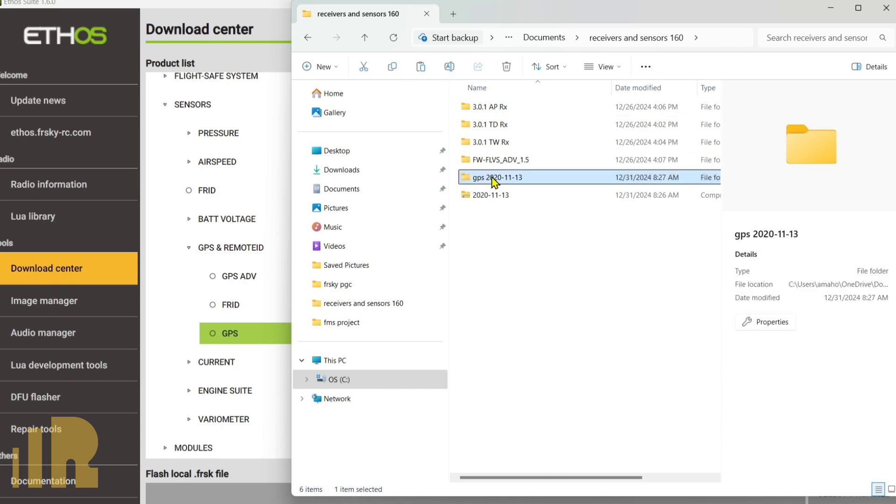
pyautogui.doubleClick(492, 178)
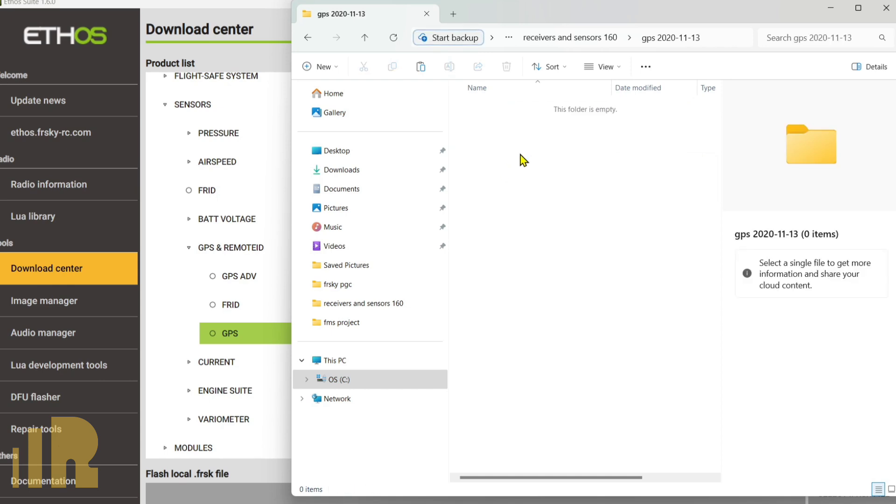
pyautogui.hotkey('ctrl', 'v')
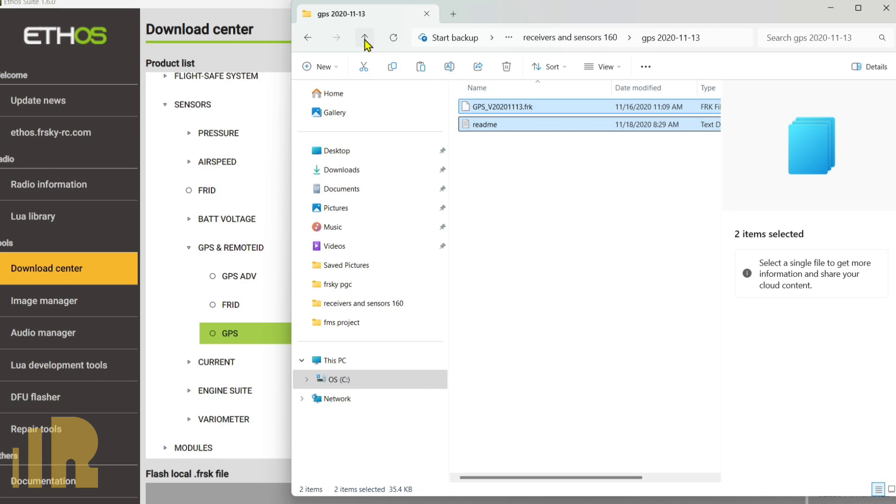
pyautogui.click(365, 41)
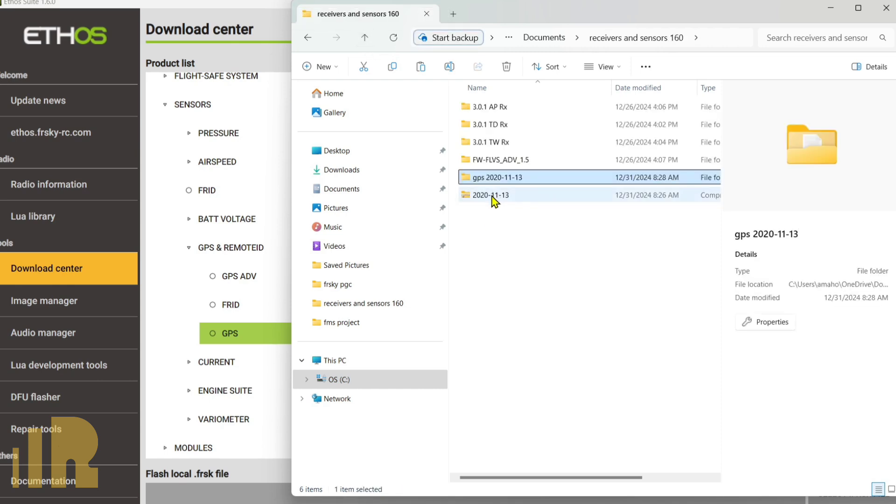
pyautogui.click(494, 197)
pyautogui.press('Delete')
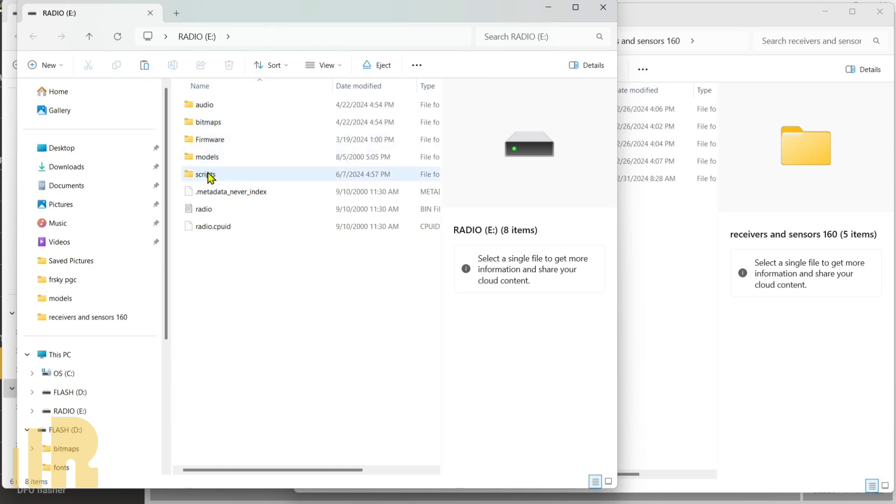
# Step: Open the "receivers and sensors 160" folder inside Firmware on the RADIO (E:) drive
pyautogui.moveTo(213, 145)
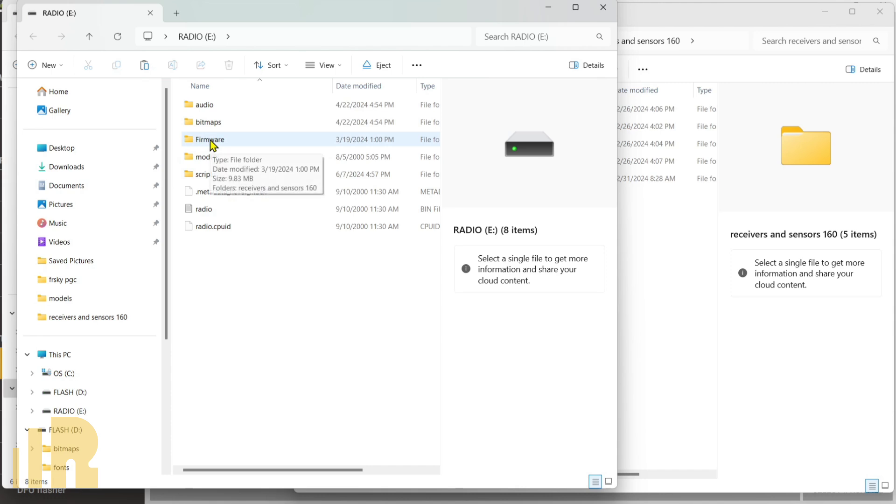
pyautogui.click(213, 145)
pyautogui.doubleClick(214, 145)
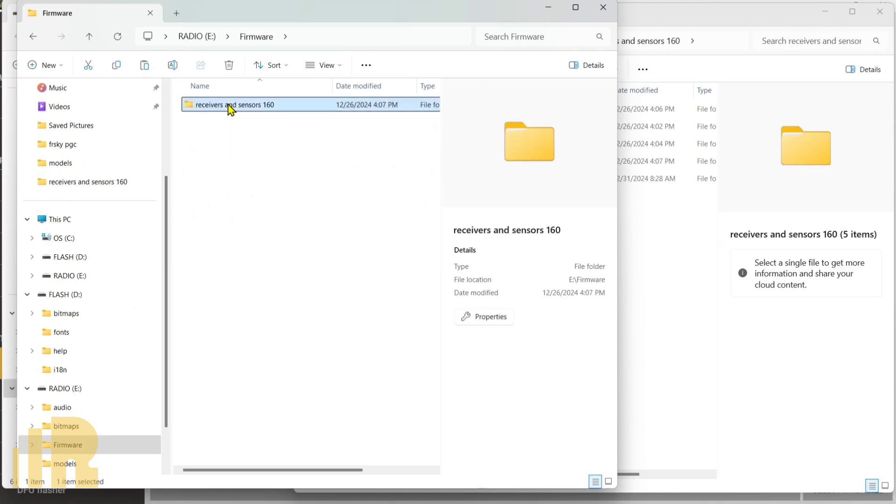
pyautogui.doubleClick(230, 108)
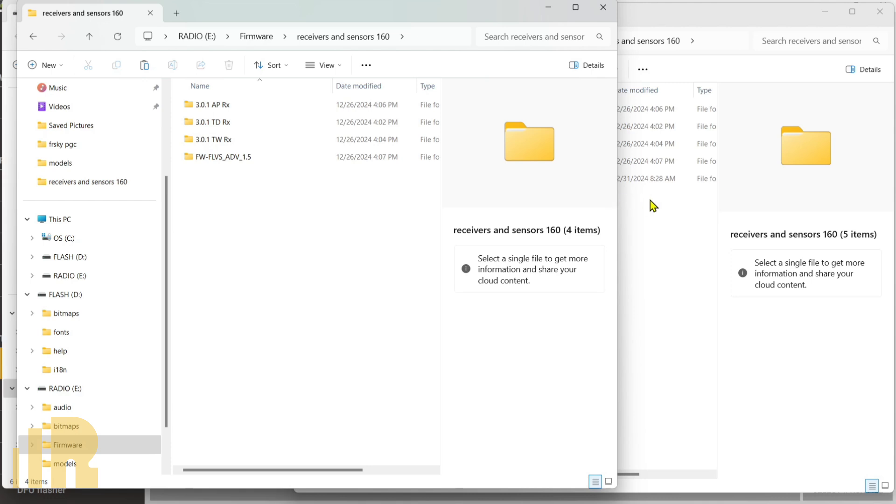
# Step: Copy the "gps 2020-11-13" folder from Documents into "receivers and sensors 160" on the RADIO (E:) drive
pyautogui.click(674, 207)
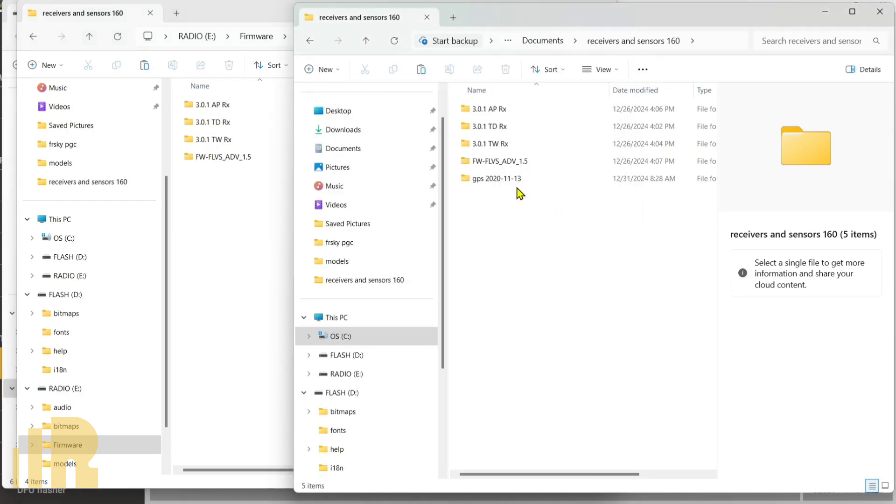
pyautogui.click(504, 180)
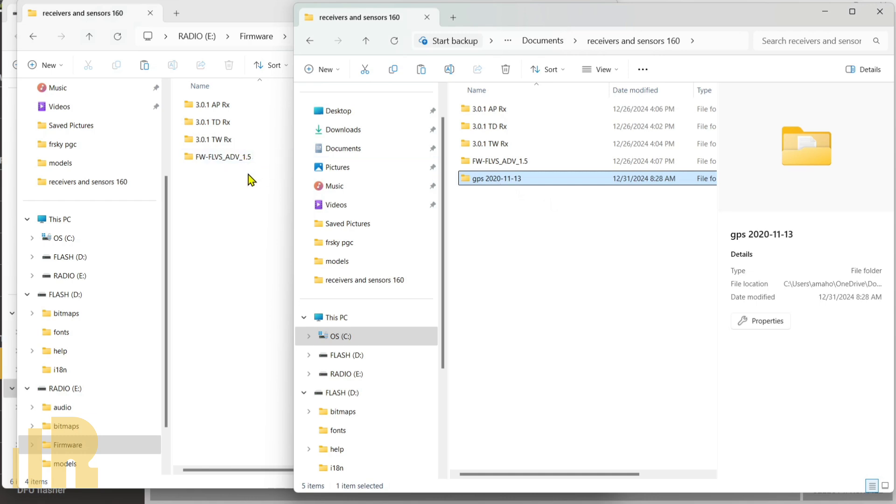
pyautogui.click(241, 187)
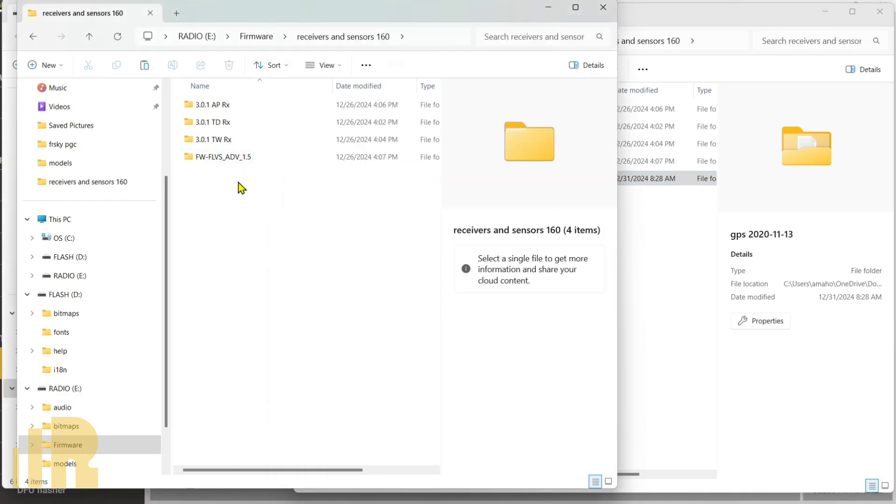
pyautogui.hotkey('ctrl', 'v')
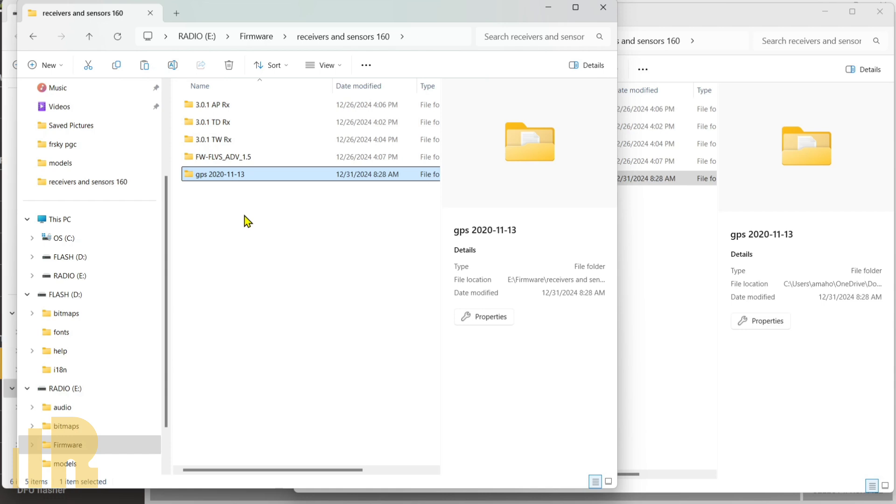
pyautogui.click(244, 216)
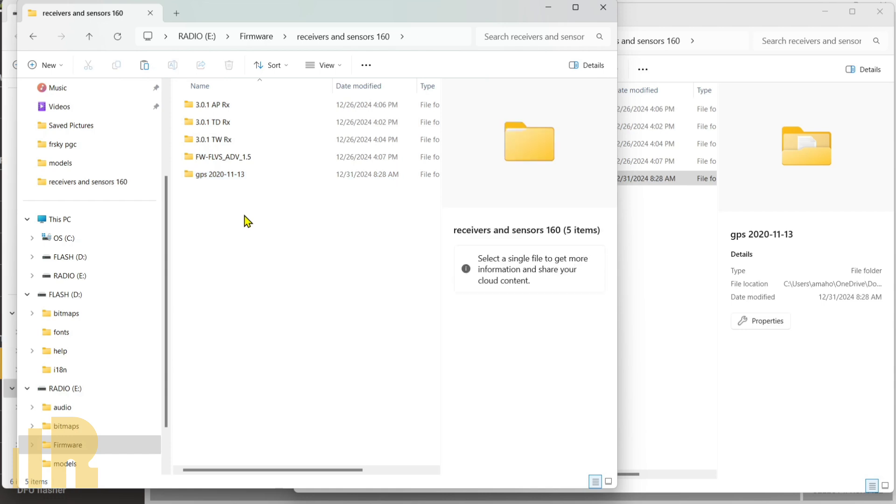
# Step: Close the three File Explorer windows and Ethos Suite
pyautogui.click(602, 8)
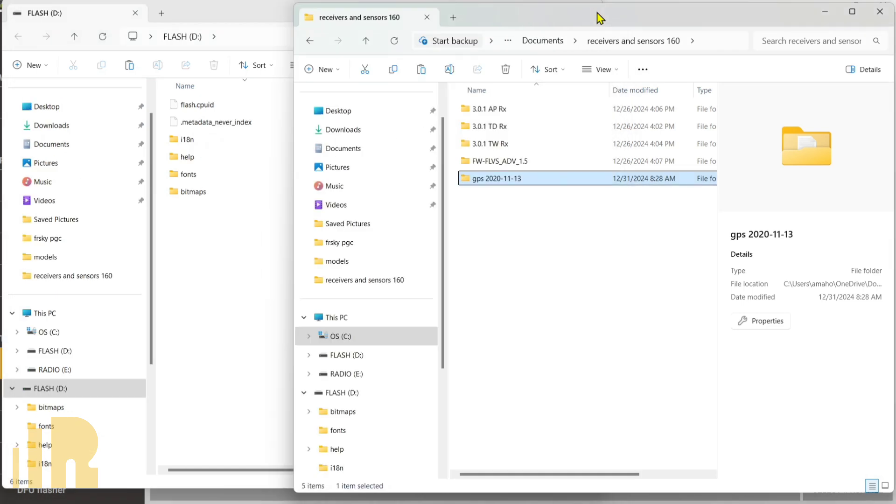
pyautogui.click(880, 14)
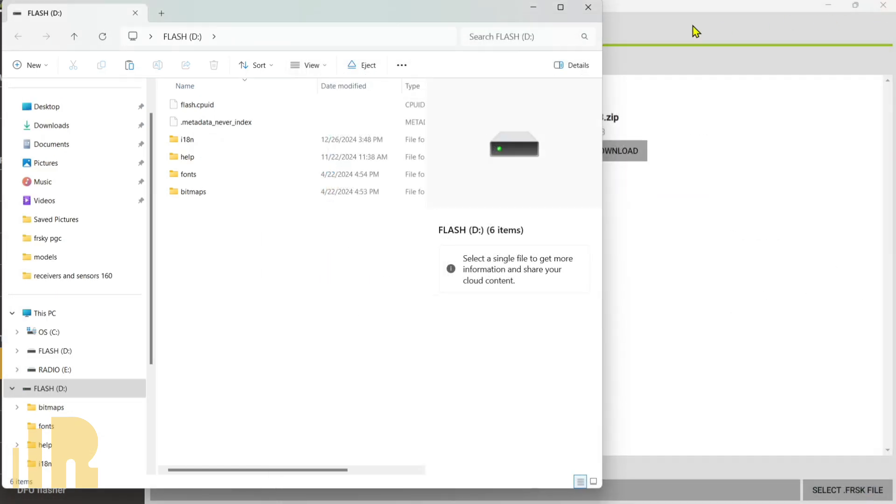
pyautogui.click(589, 9)
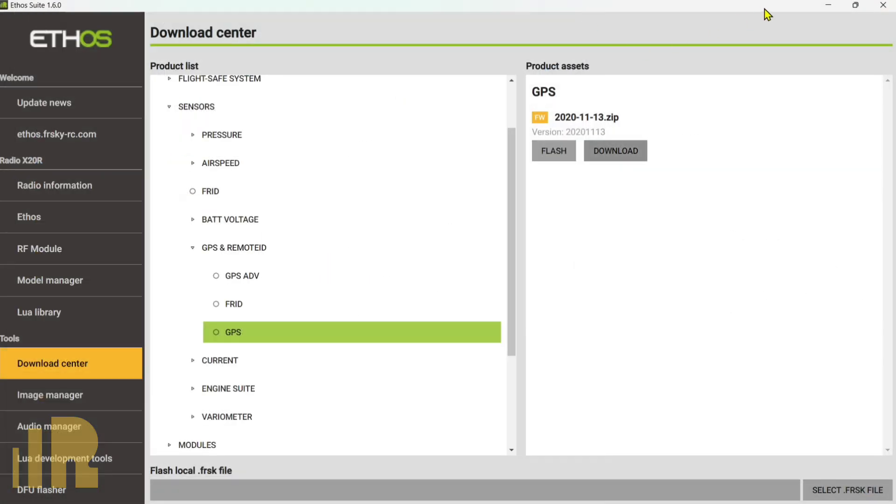
pyautogui.click(883, 4)
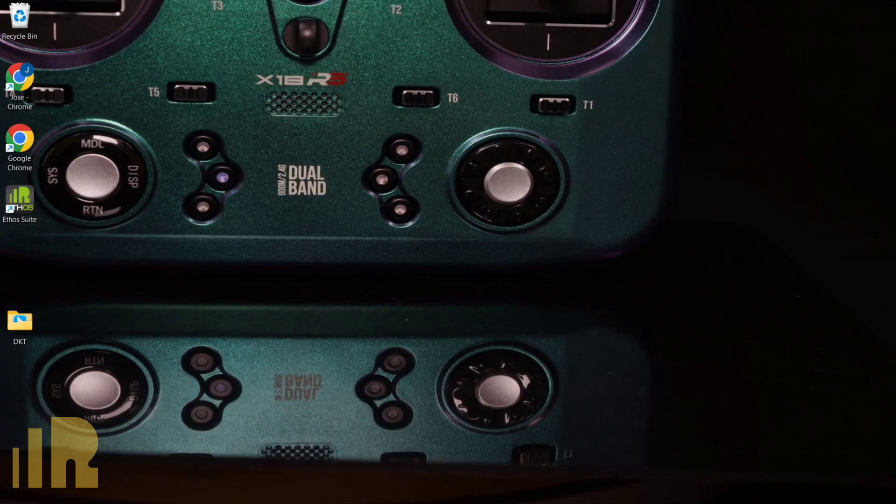
# Step: Safely eject the radio's FLASH (D:) drive and dismiss the notification
pyautogui.moveTo(763, 503)
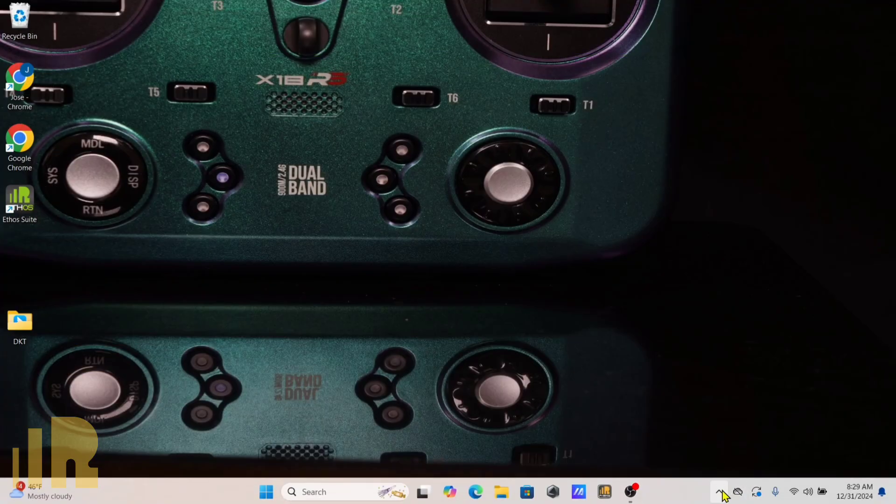
pyautogui.click(721, 491)
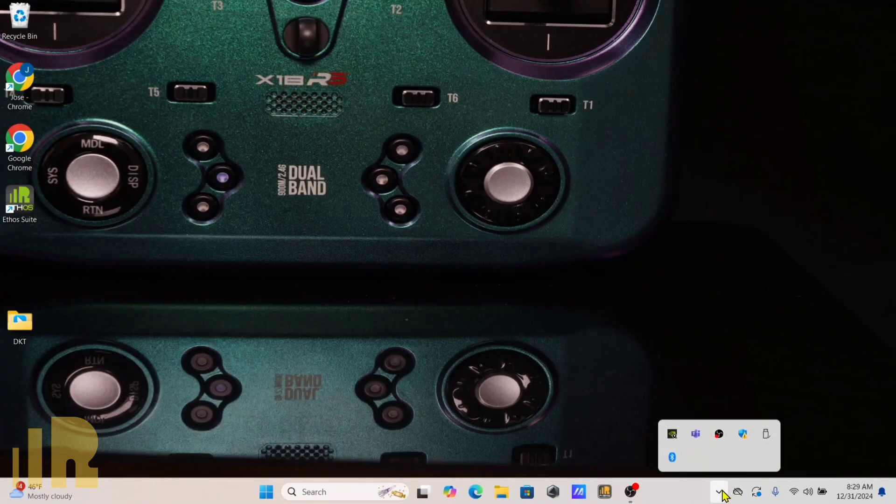
pyautogui.click(769, 432)
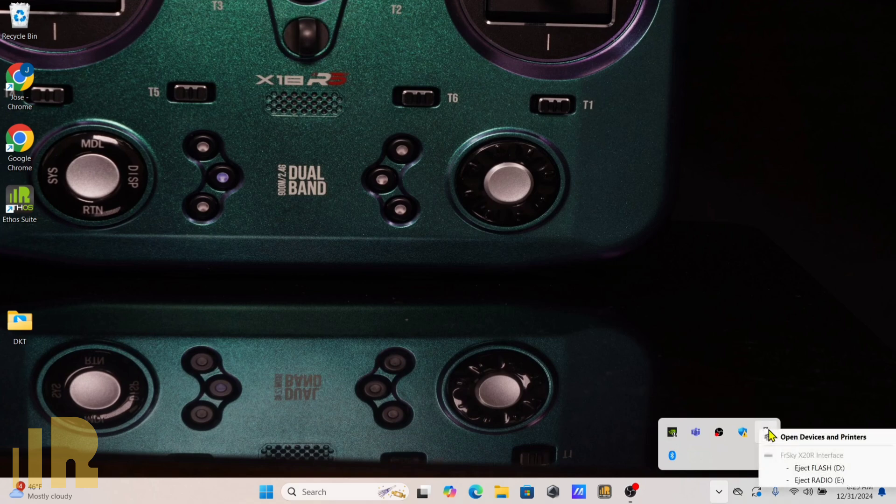
pyautogui.click(800, 470)
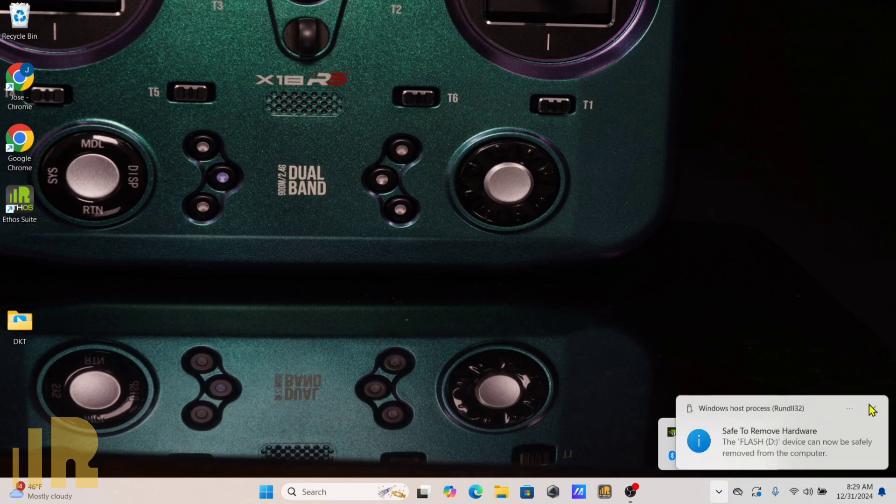
pyautogui.click(874, 411)
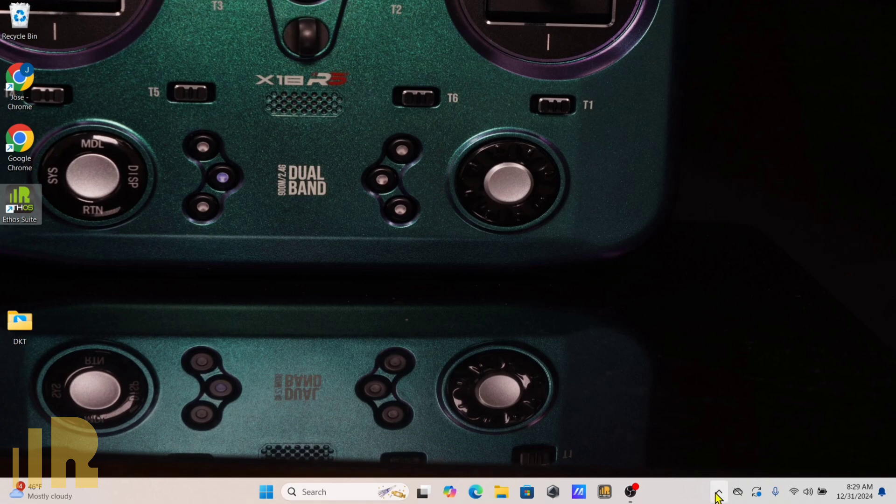
# Step: Safely eject the RADIO (E:) drive and dismiss the notification
pyautogui.click(718, 494)
pyautogui.click(764, 435)
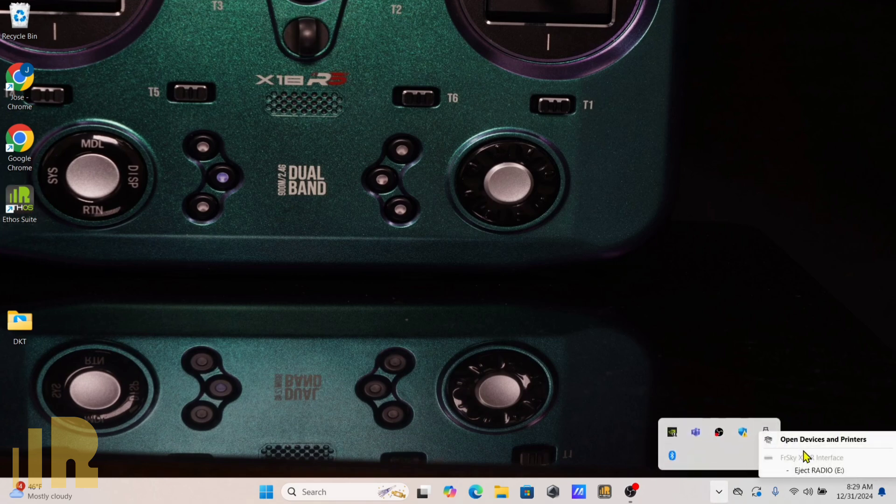
pyautogui.click(811, 472)
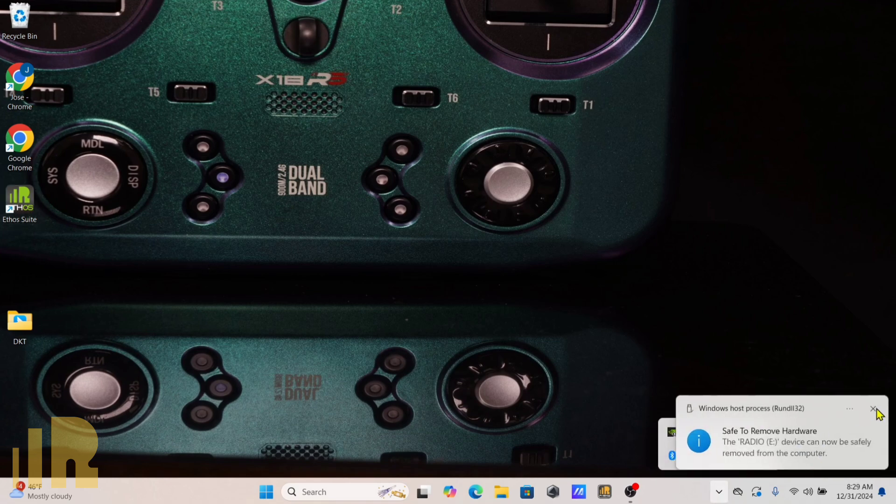
pyautogui.click(874, 412)
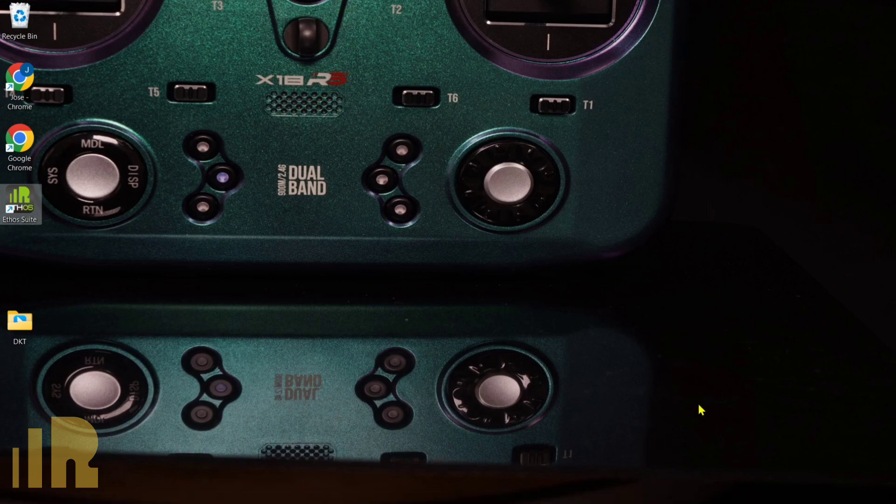